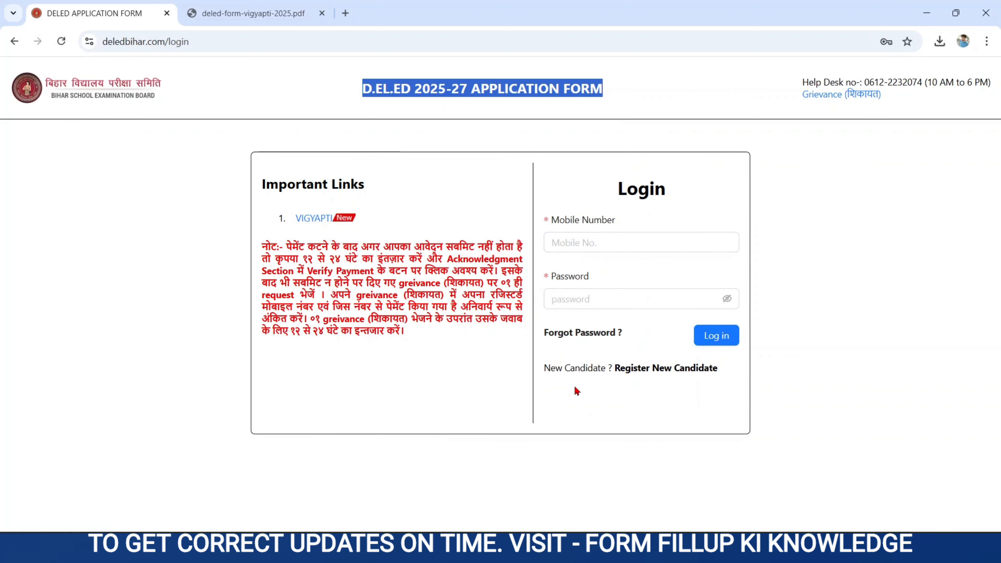
- Open the new candidate registration form and fill in the candidate's name and confirm name
left_click(544, 367)
left_click_drag(544, 368, 616, 369)
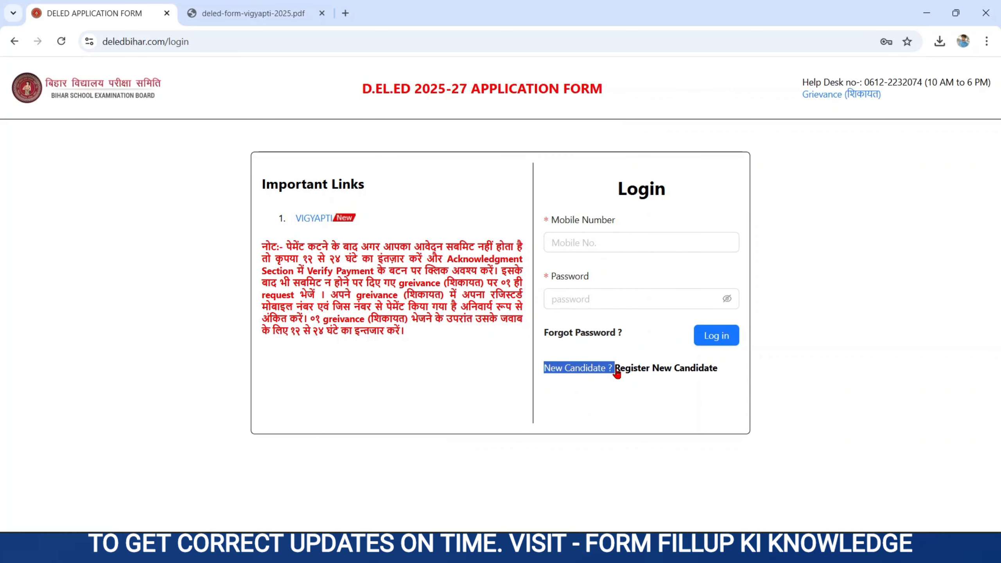
left_click(647, 369)
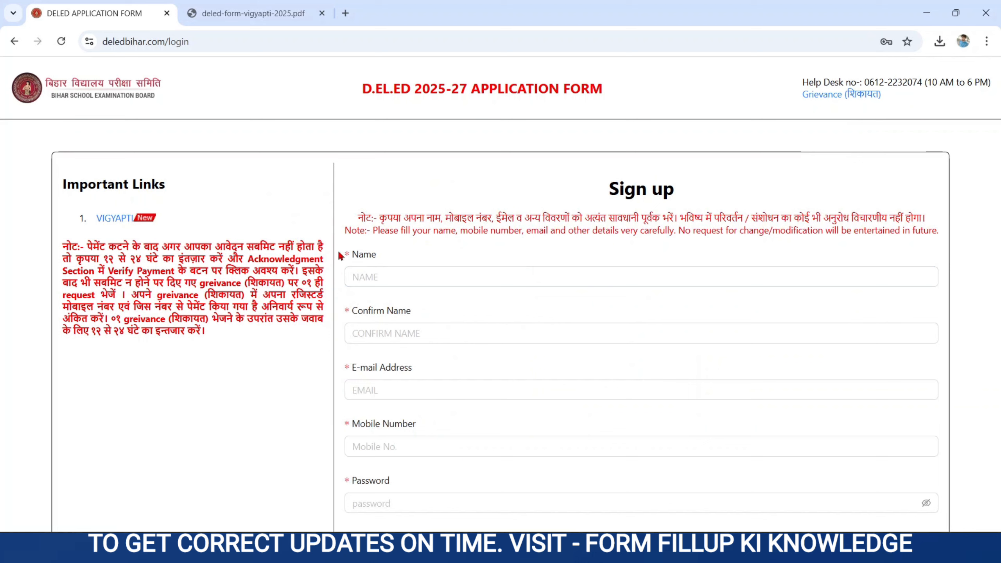
double_click(363, 254)
left_click(375, 283)
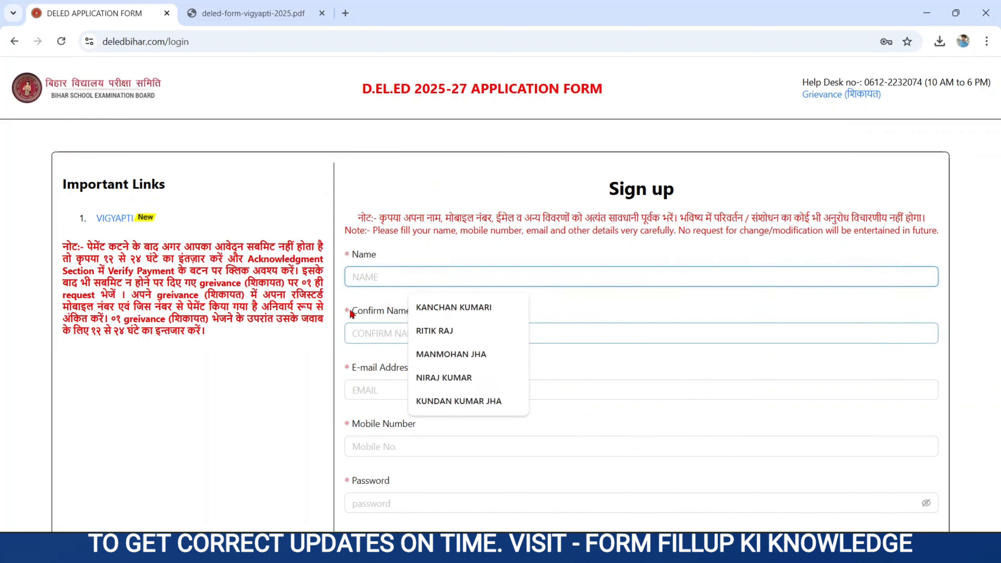
left_click_drag(352, 312, 400, 311)
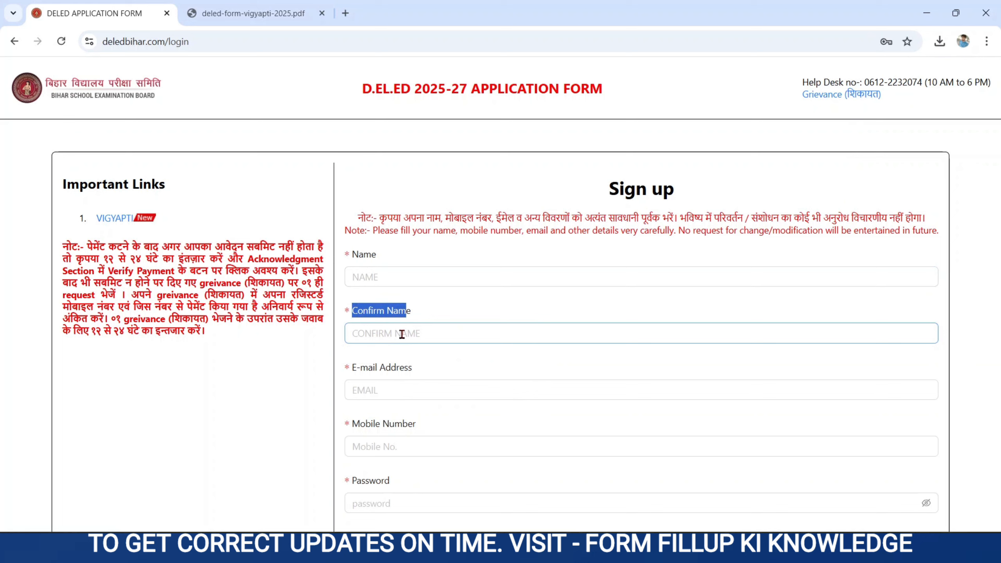
left_click(405, 333)
- Autofill the e-mail address, mobile number, password and confirm password fields
left_click_drag(351, 370, 417, 370)
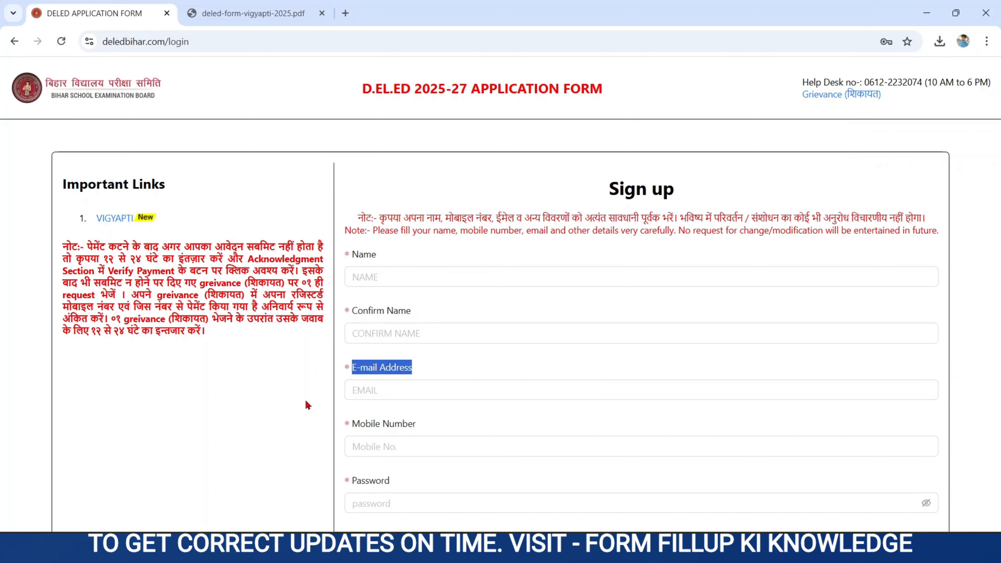
scroll(307, 405, "down", 5)
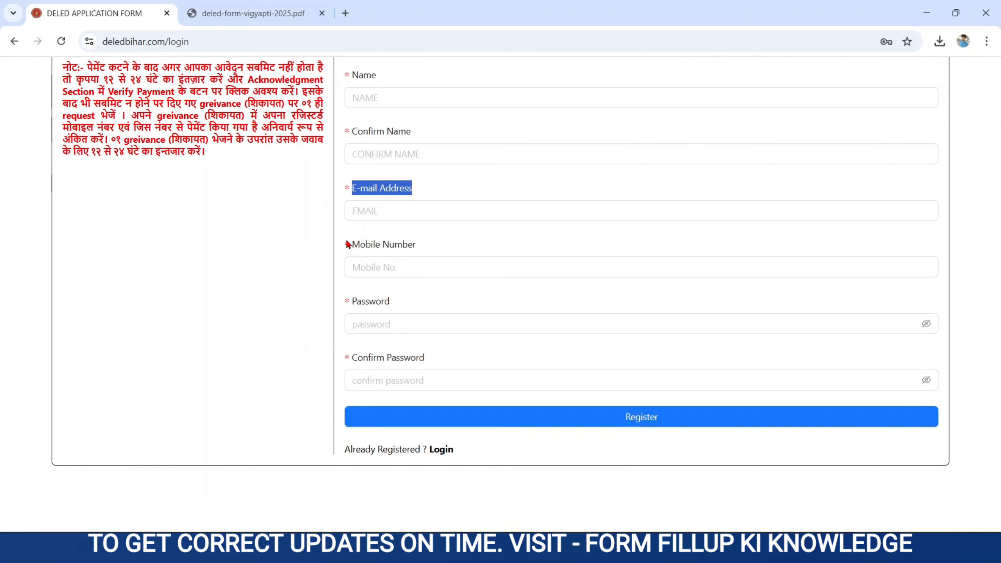
left_click_drag(349, 244, 424, 248)
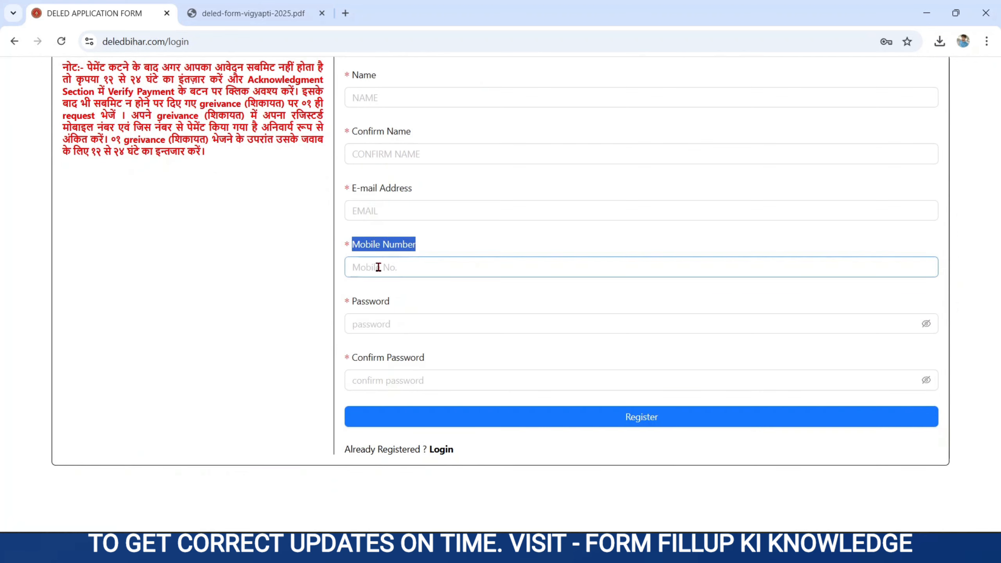
left_click_drag(350, 301, 406, 305)
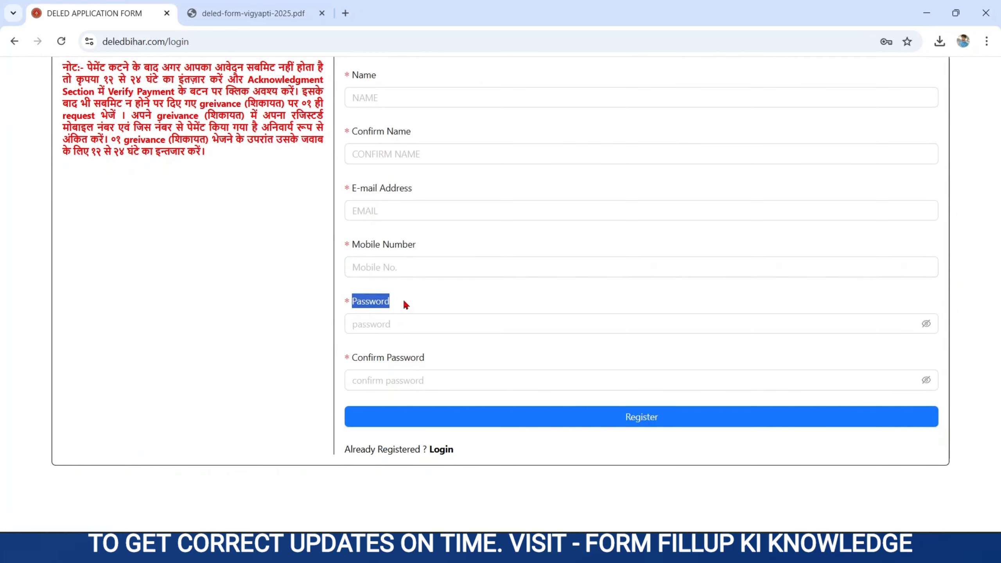
left_click(372, 324)
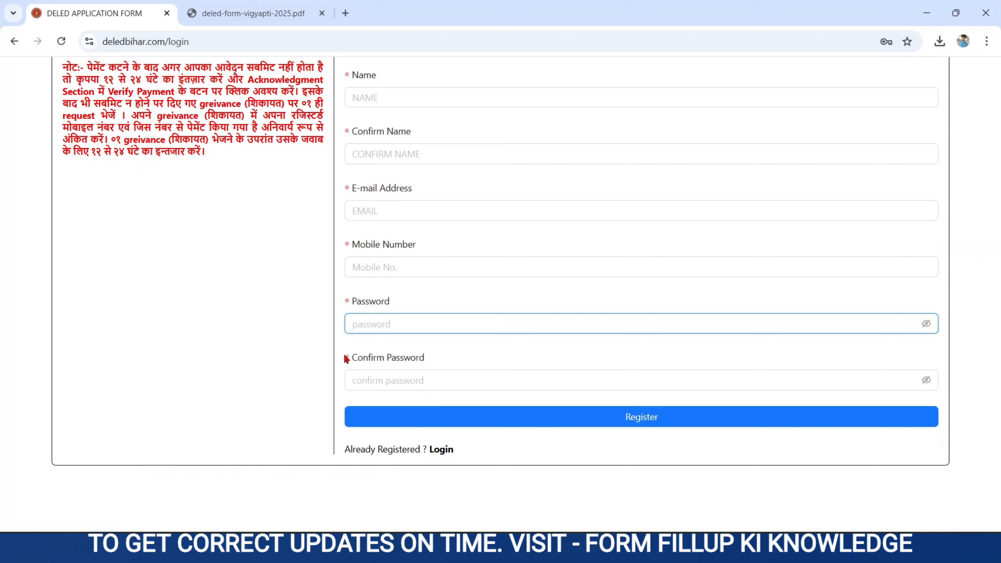
left_click(372, 380)
left_click_drag(347, 358, 440, 360)
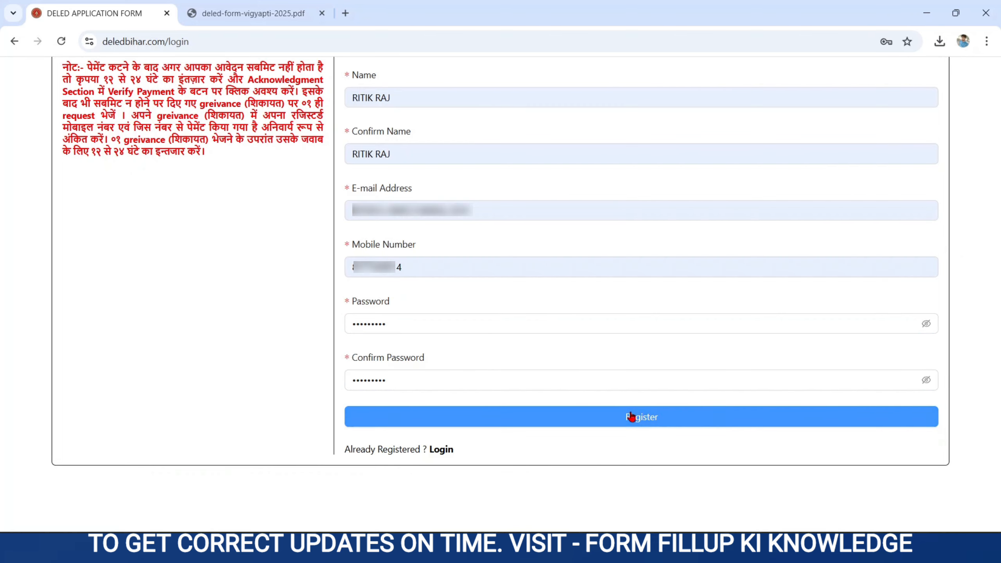
- Submit the registration details, enter the received OTP and complete sign-up
left_click(629, 417)
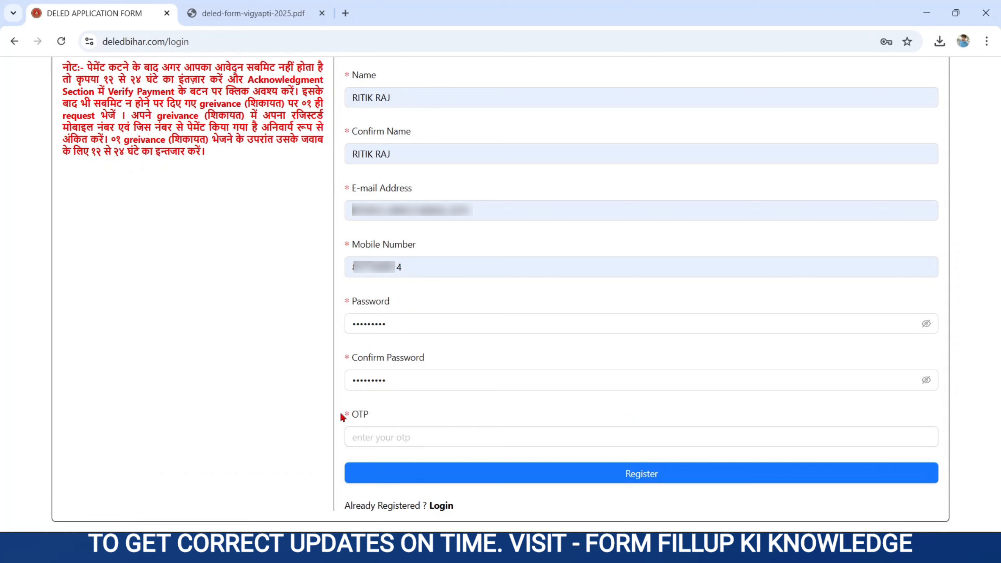
left_click_drag(347, 415, 375, 414)
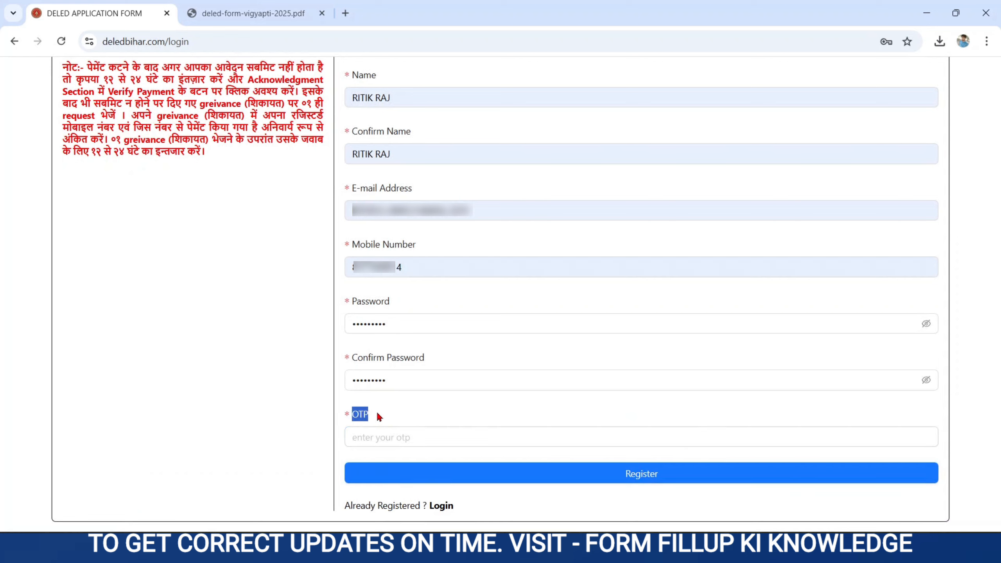
left_click(370, 438)
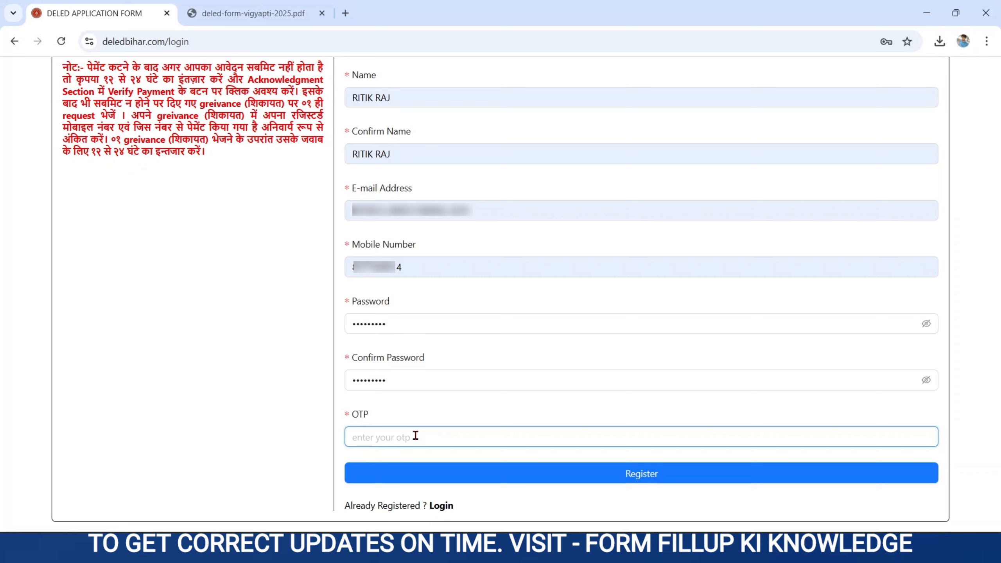
left_click(266, 448)
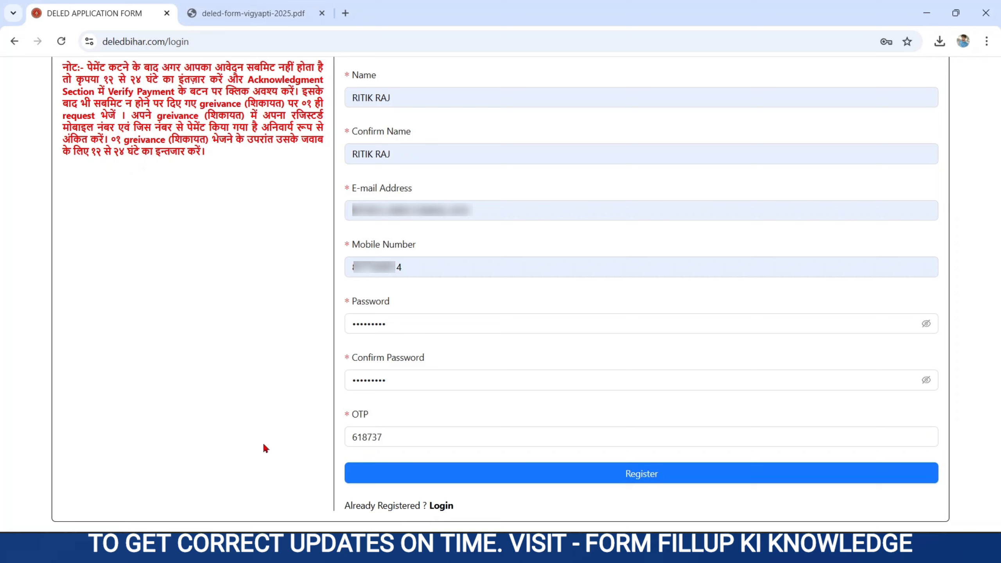
left_click(443, 472)
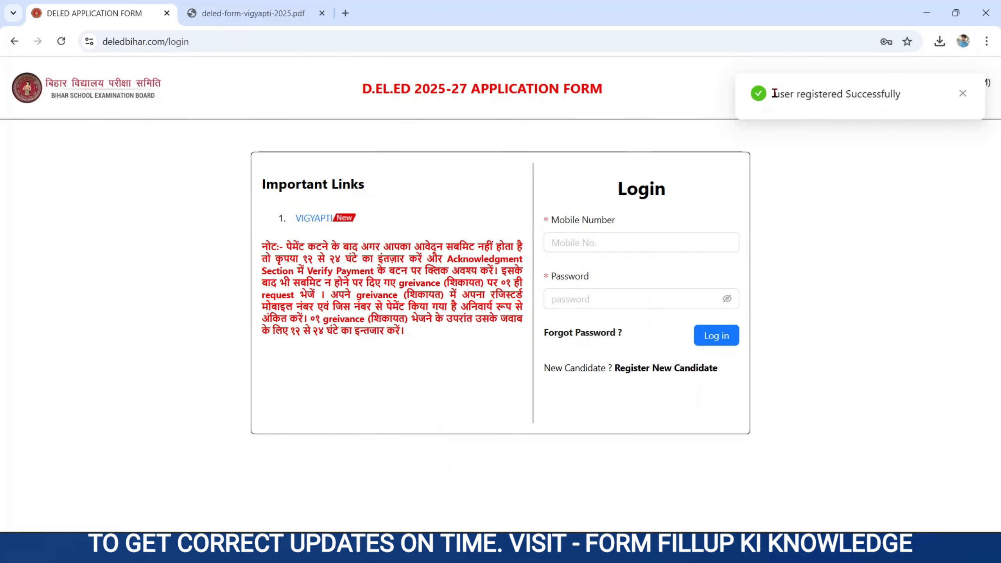
- Log in with the registered mobile number and saved password to reach the application form
left_click_drag(775, 94, 910, 96)
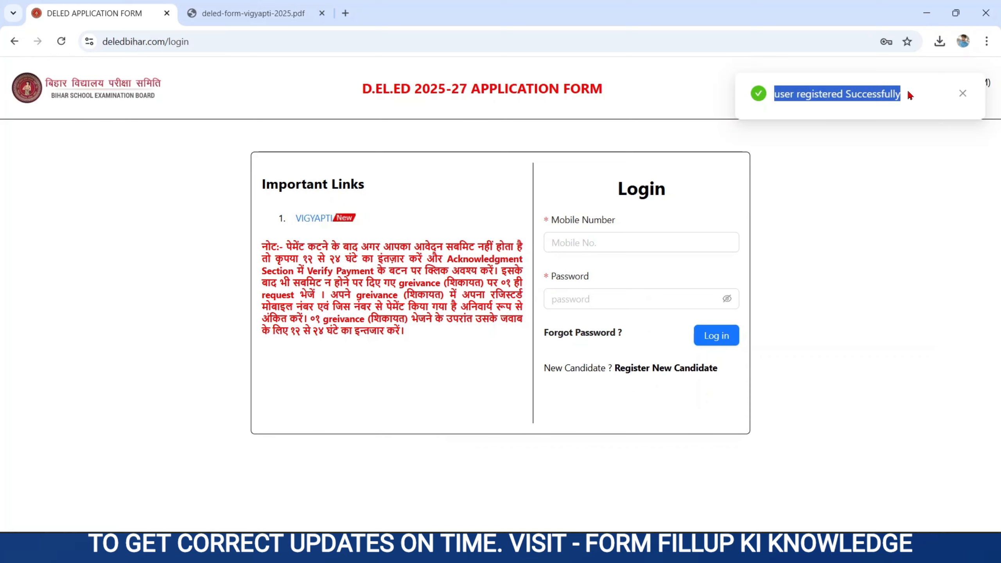
left_click(548, 221)
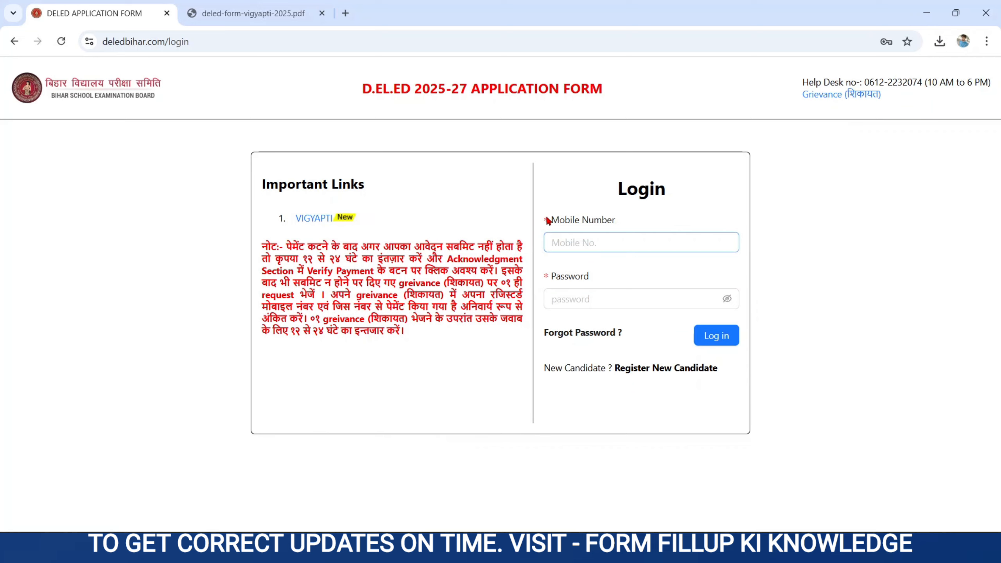
left_click_drag(548, 220, 615, 222)
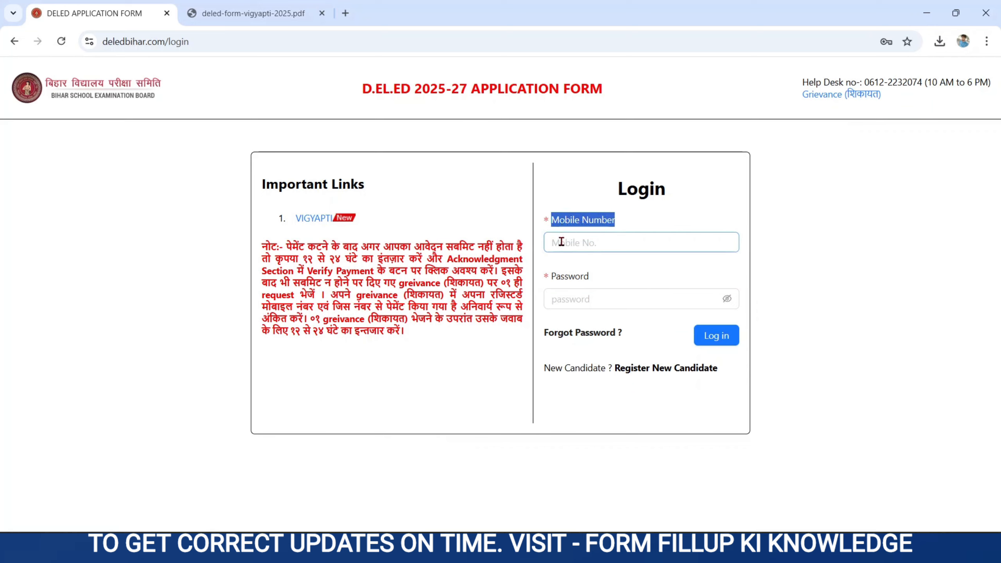
left_click_drag(550, 276, 590, 279)
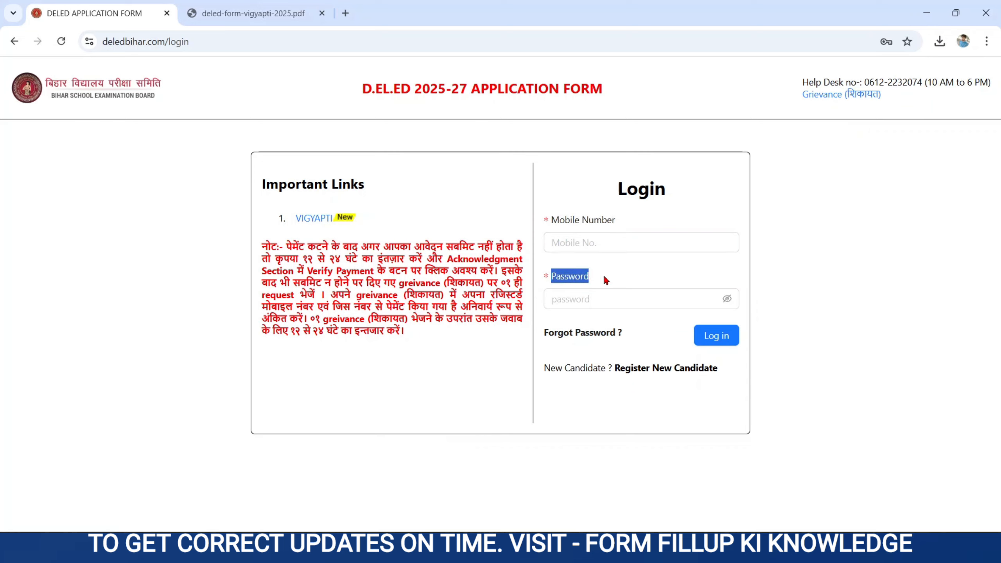
left_click(576, 307)
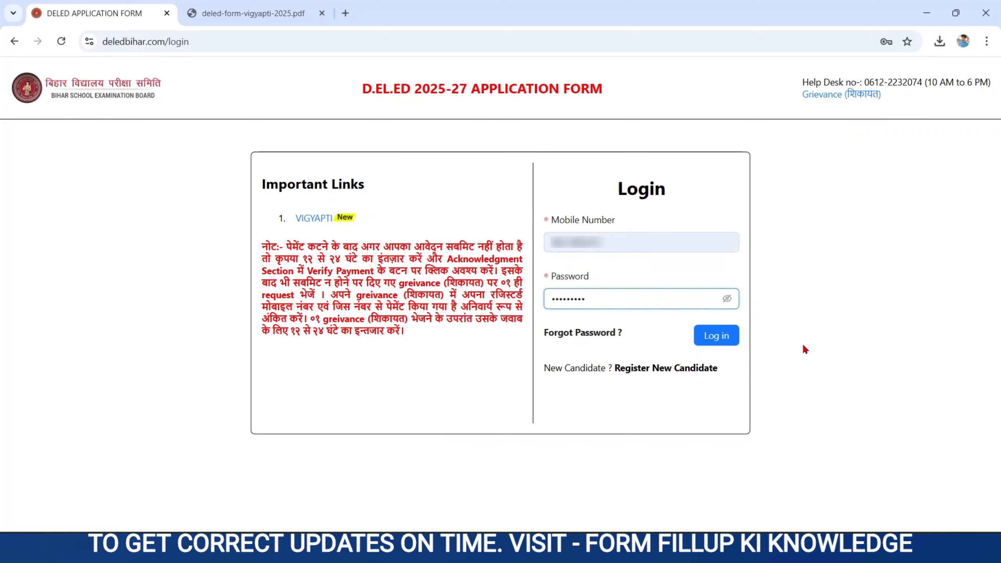
left_click(724, 344)
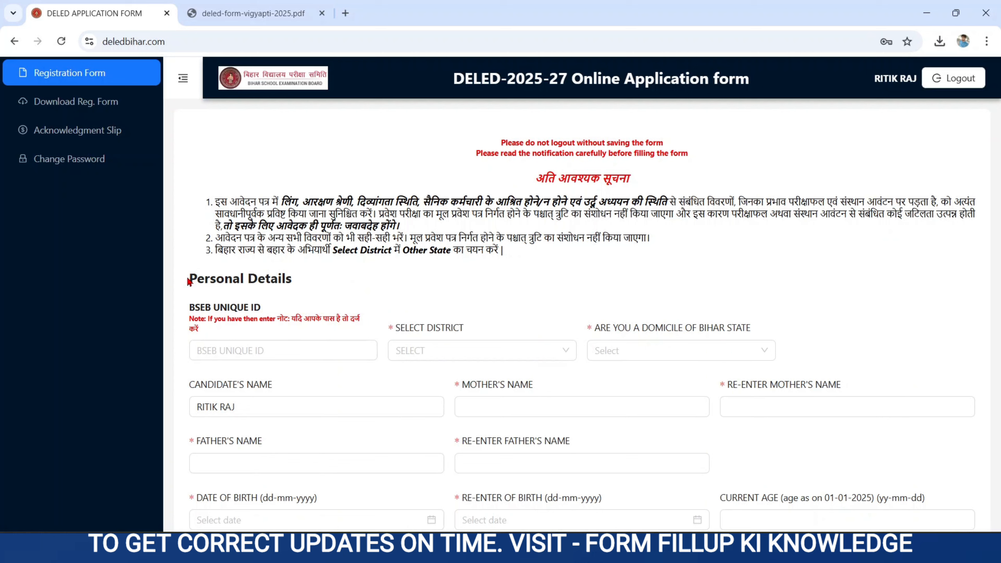
- Enter the BSEB Unique ID and choose EAST CHAMPARAN (55) as the district, domicile YES
left_click_drag(189, 280, 291, 278)
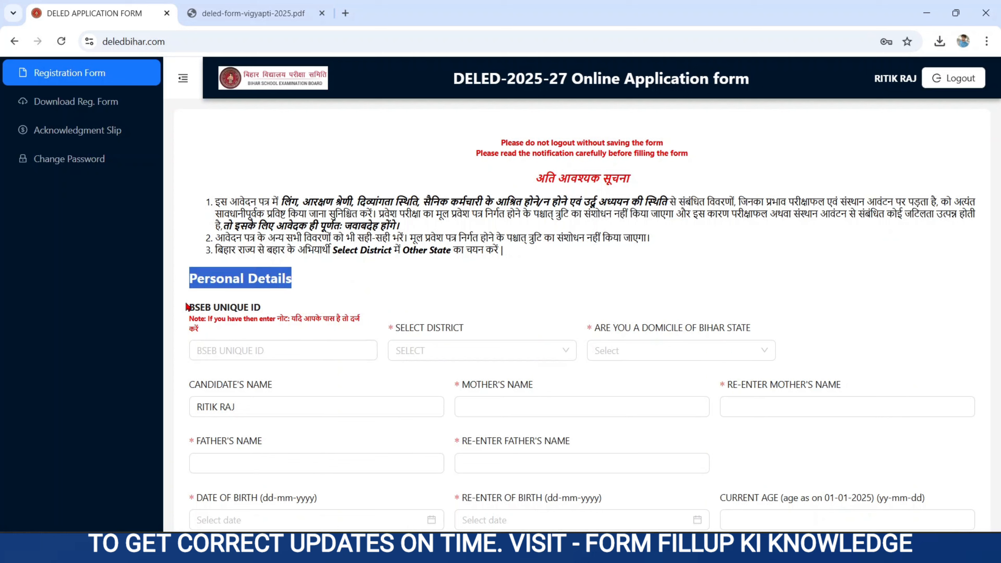
left_click_drag(187, 307, 261, 308)
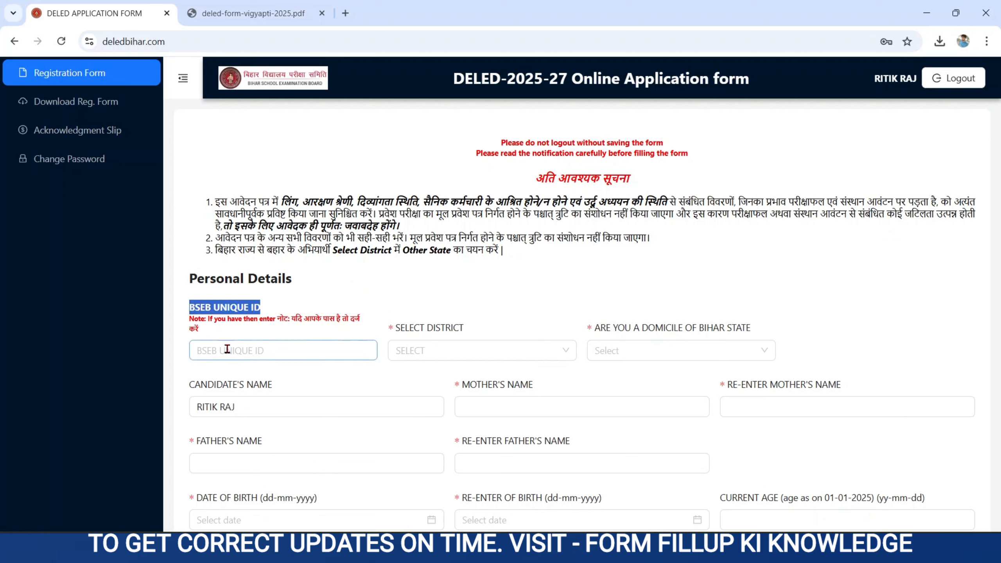
left_click(227, 348)
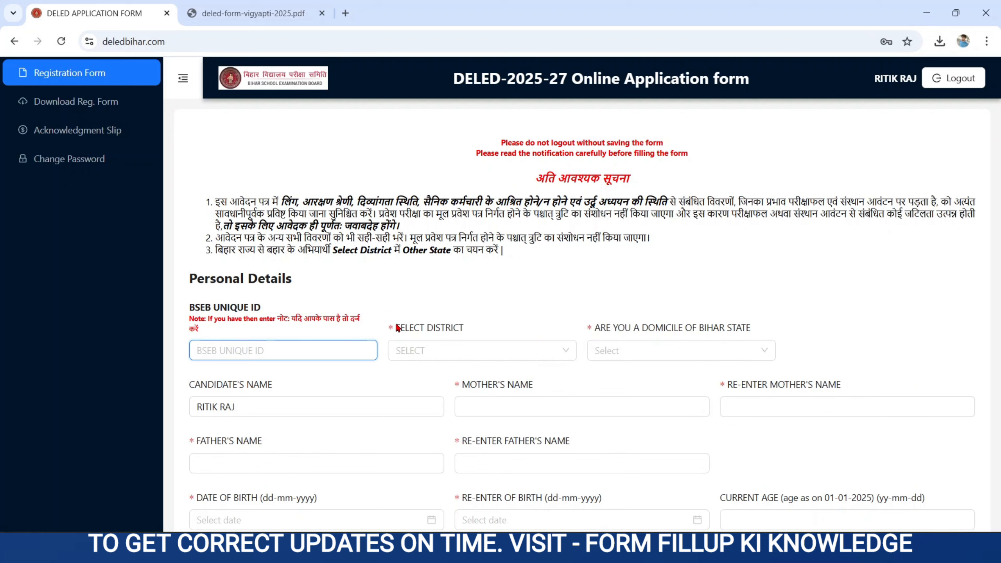
left_click_drag(396, 328, 485, 328)
left_click(448, 351)
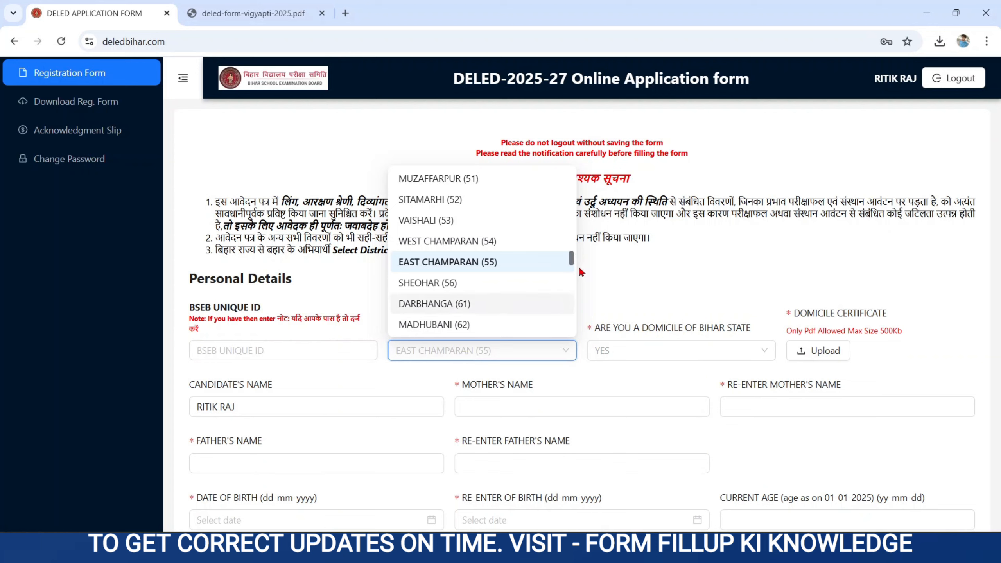
left_click_drag(570, 258, 573, 340)
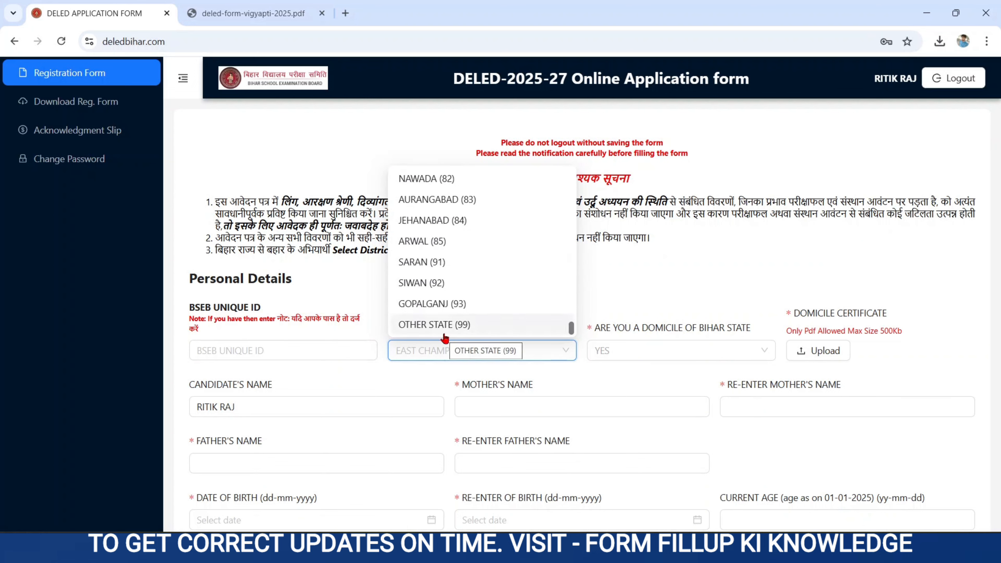
left_click(446, 374)
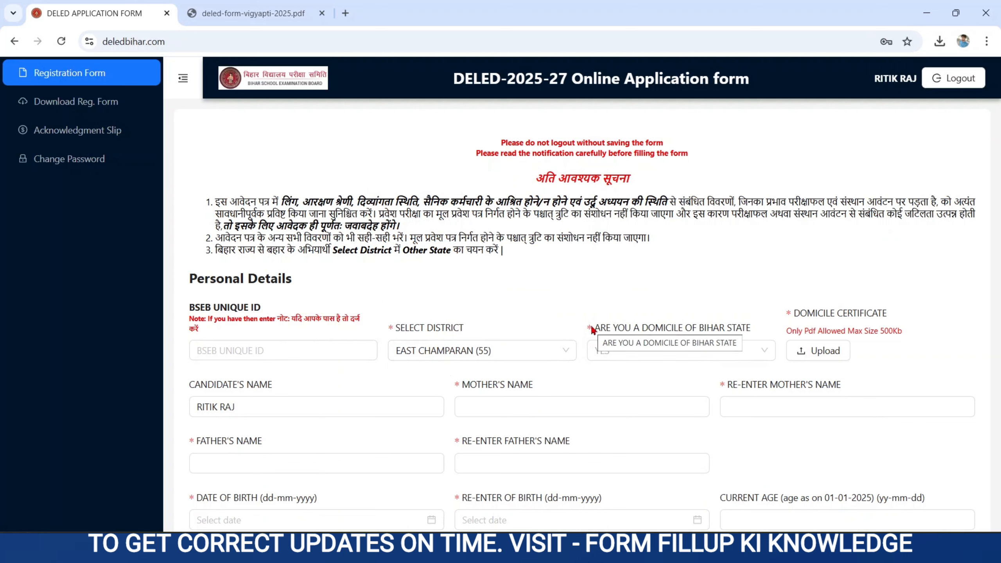
- Upload the certificate PDF from Downloads as the domicile certificate (PDF only, max 500 KB)
left_click_drag(593, 330, 764, 328)
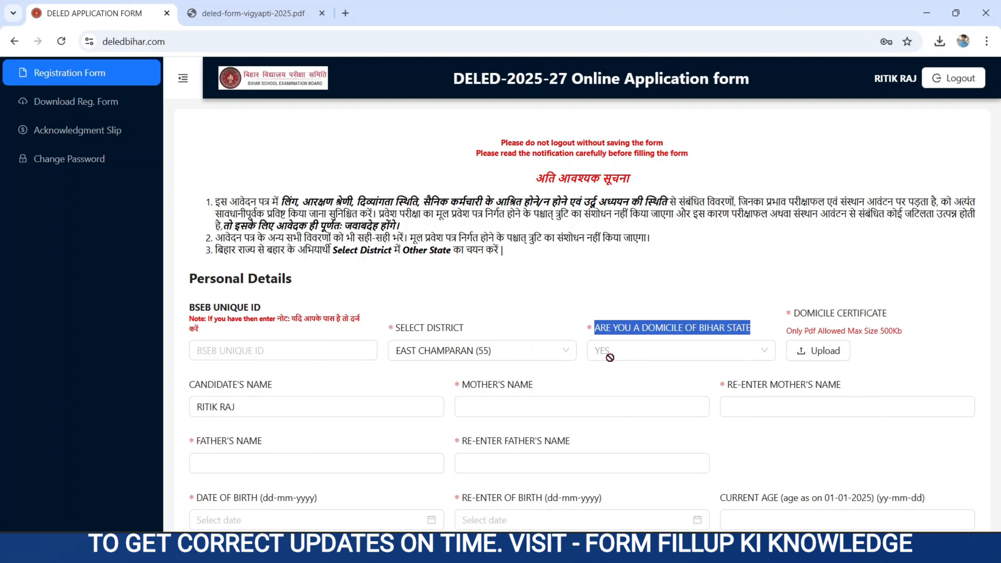
left_click_drag(790, 314, 892, 315)
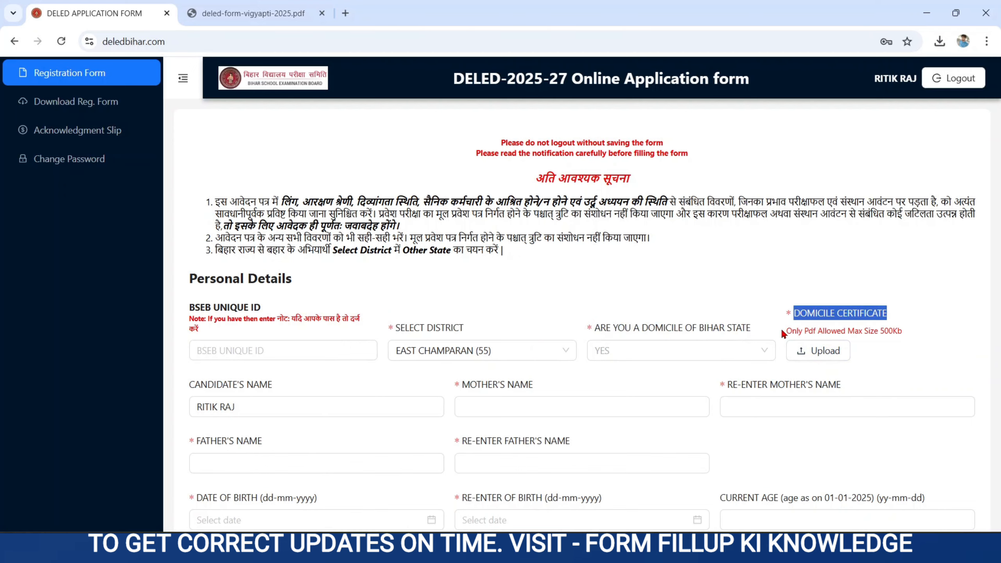
left_click_drag(782, 330, 902, 328)
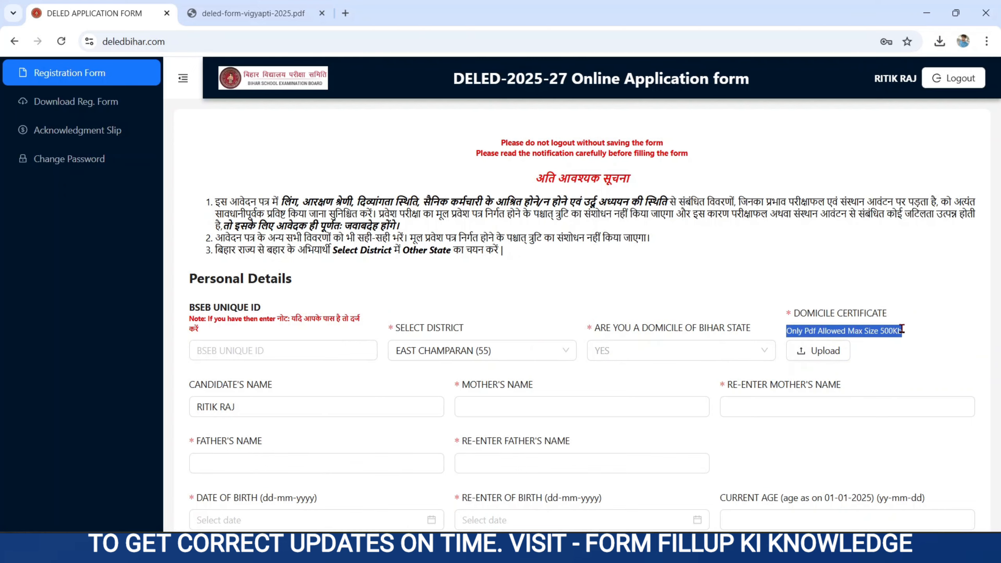
left_click(831, 354)
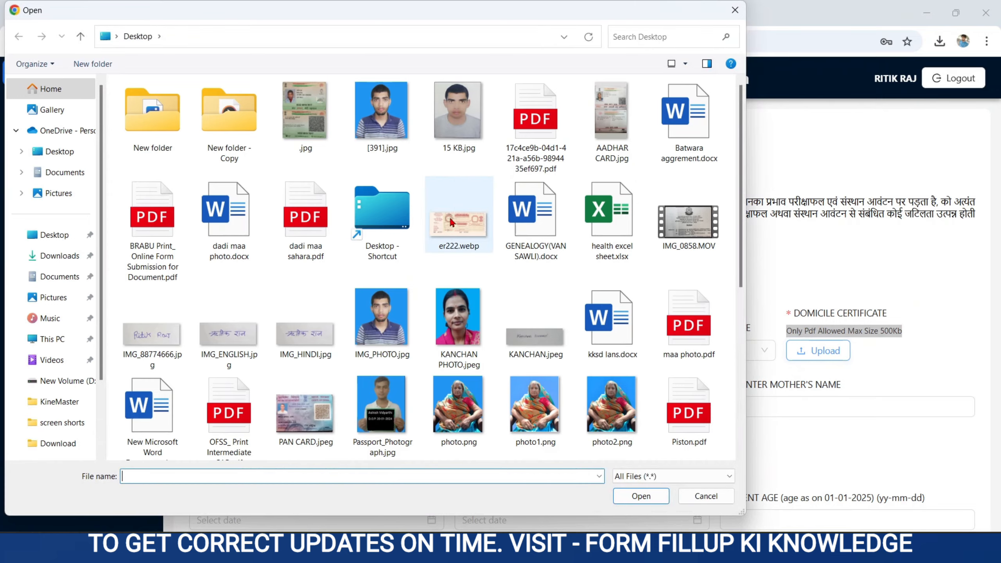
left_click(71, 256)
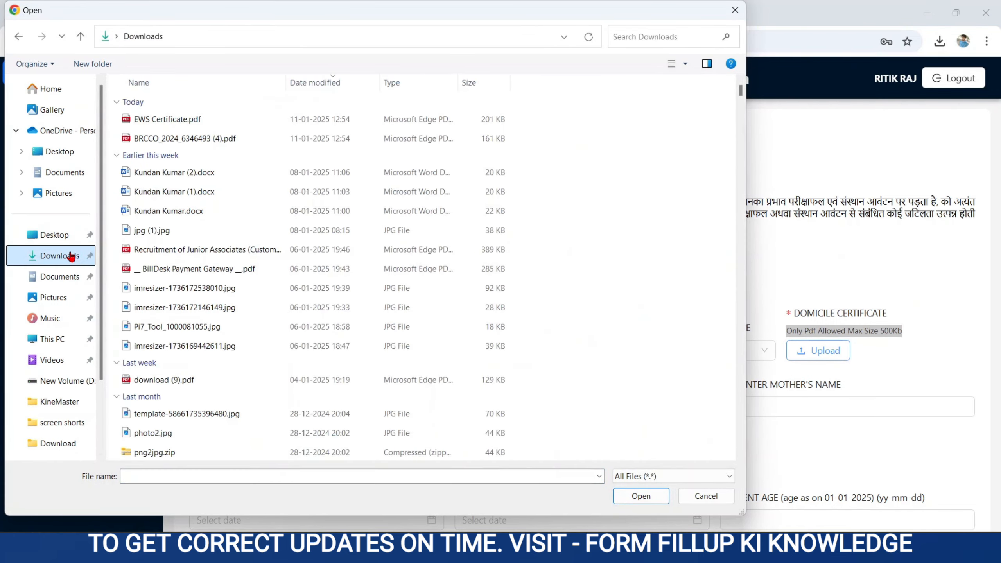
double_click(235, 136)
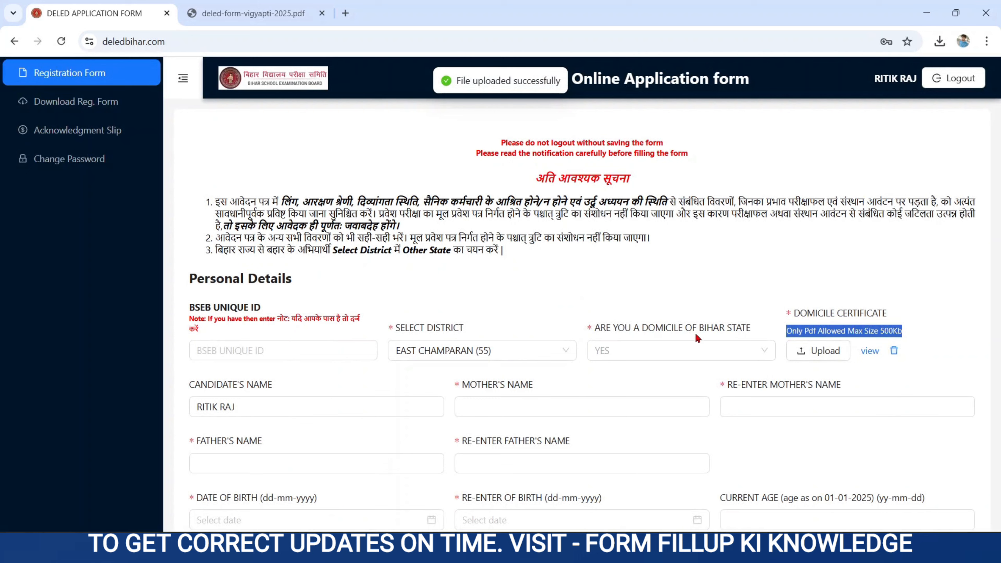
left_click(197, 384)
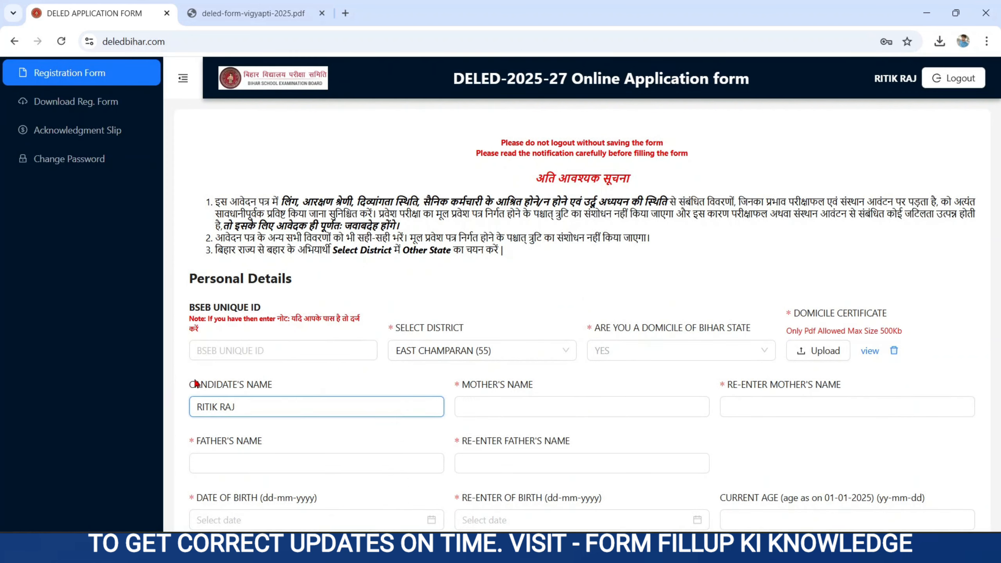
left_click_drag(188, 384, 240, 406)
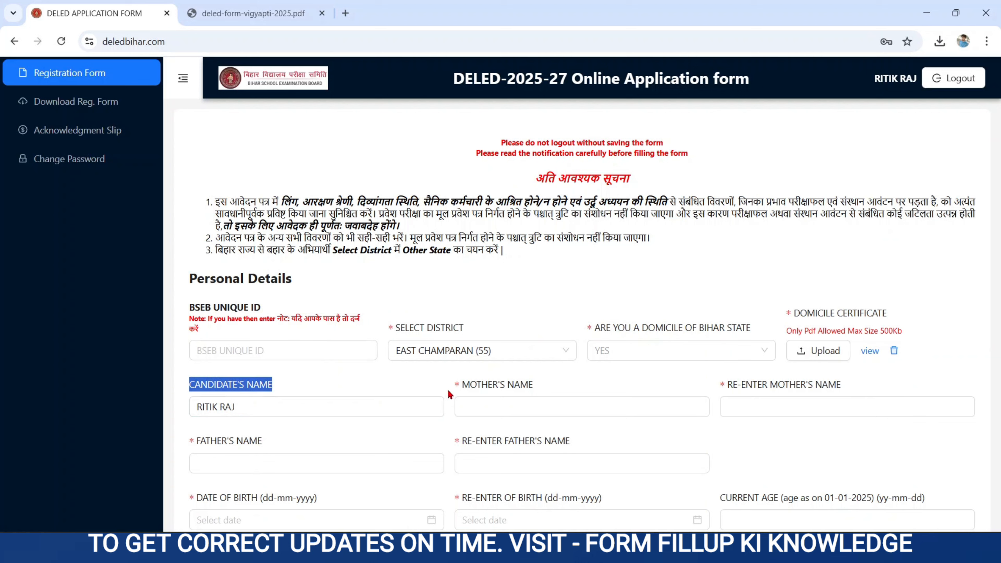
left_click_drag(457, 387, 501, 393)
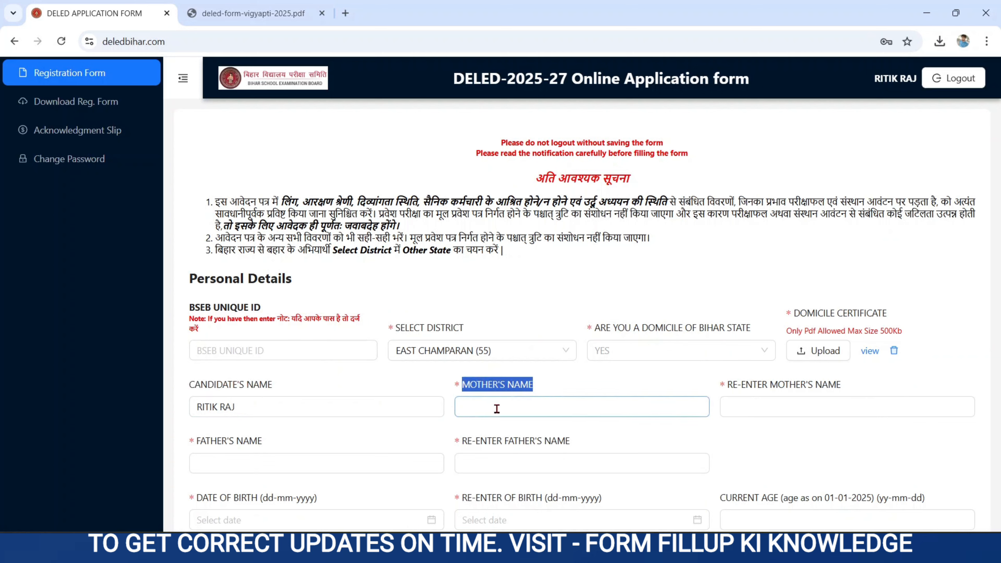
left_click(497, 409)
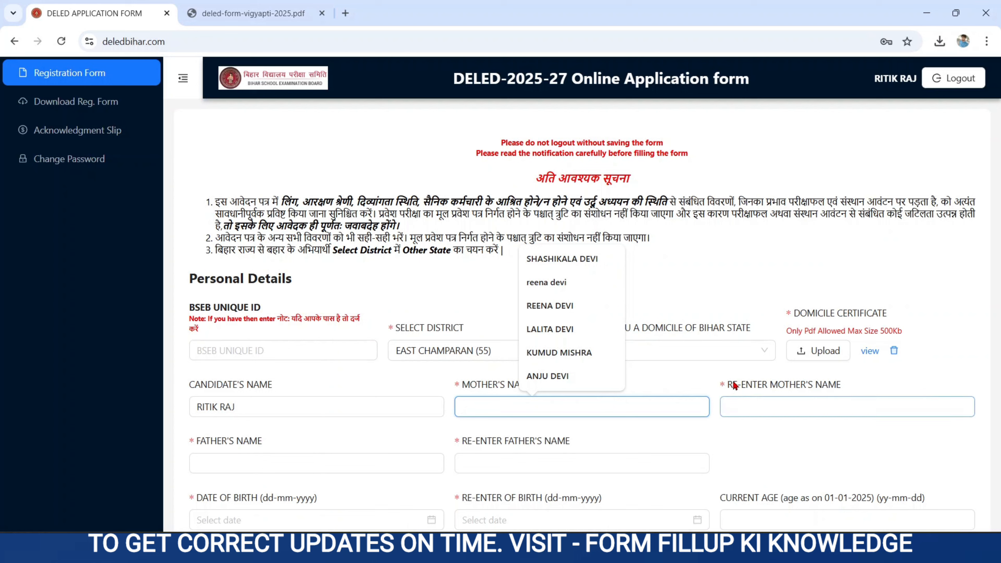
left_click_drag(729, 386, 841, 388)
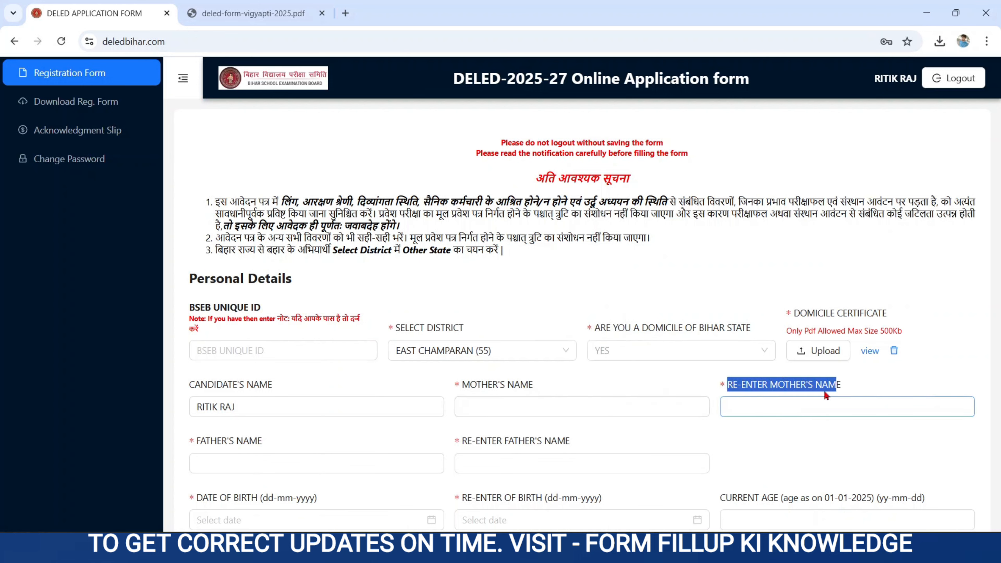
left_click(788, 408)
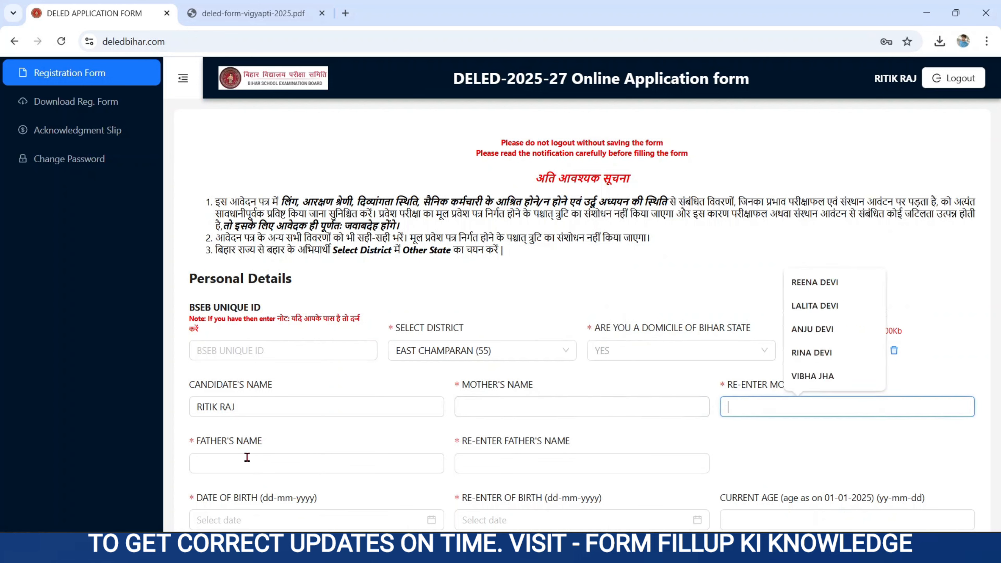
left_click_drag(196, 441, 279, 444)
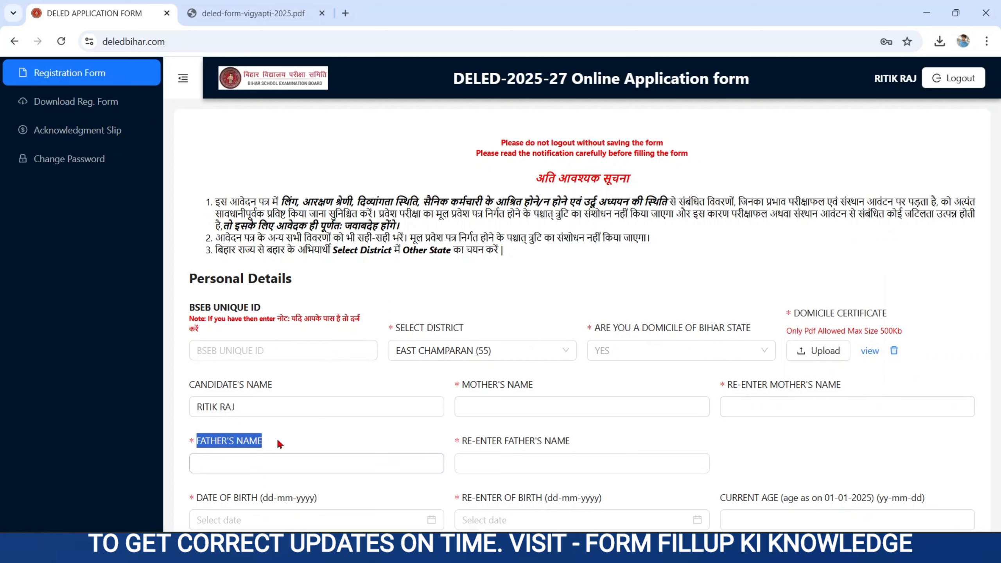
left_click(247, 457)
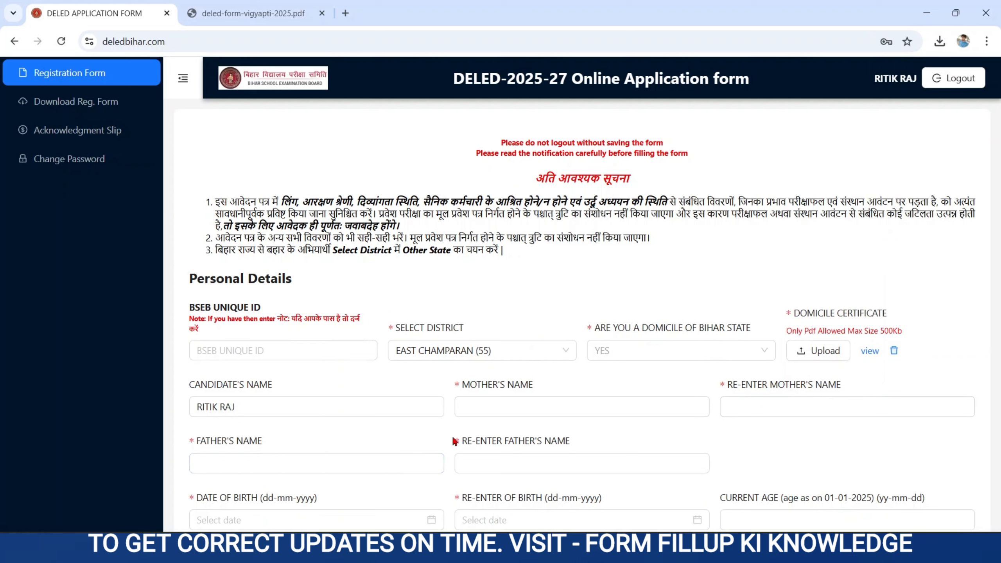
left_click_drag(461, 440, 566, 445)
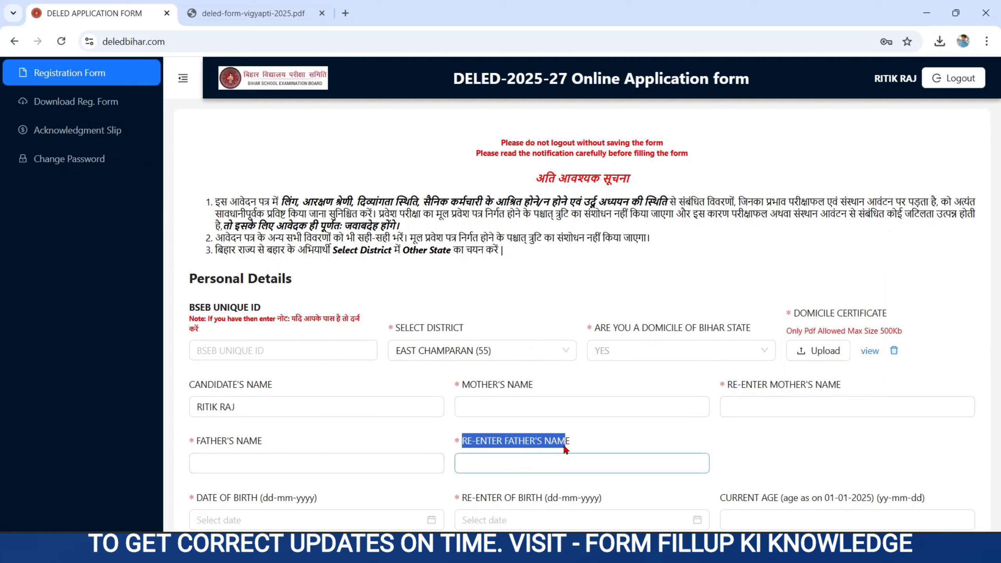
left_click(526, 462)
left_click(453, 489)
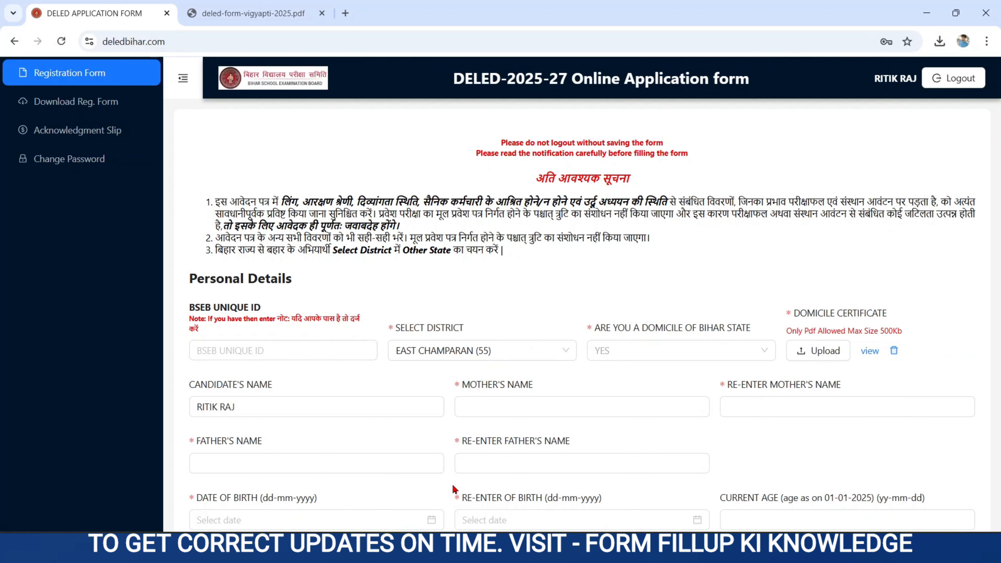
scroll(453, 489, "down", 7)
left_click_drag(197, 210, 295, 212)
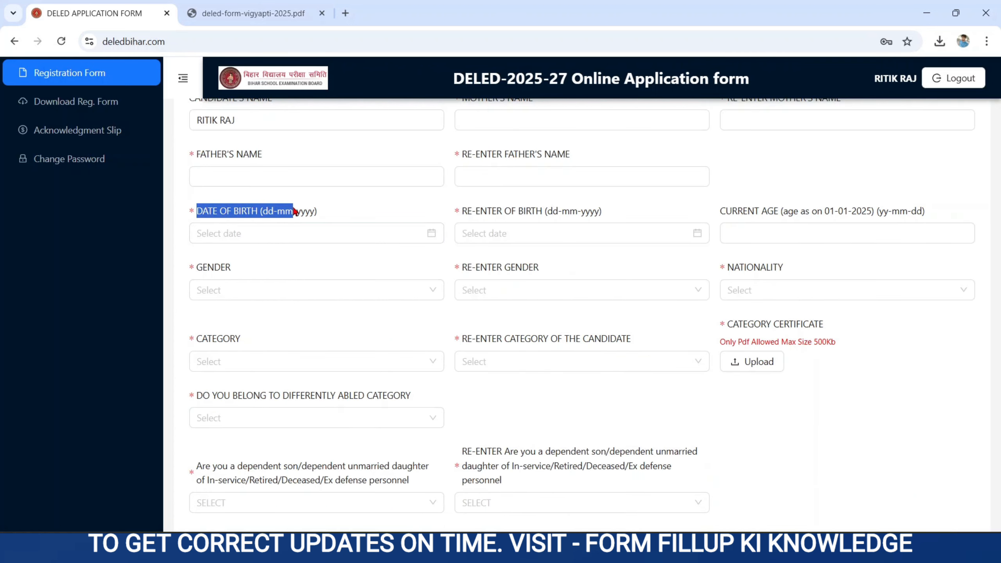
left_click(233, 232)
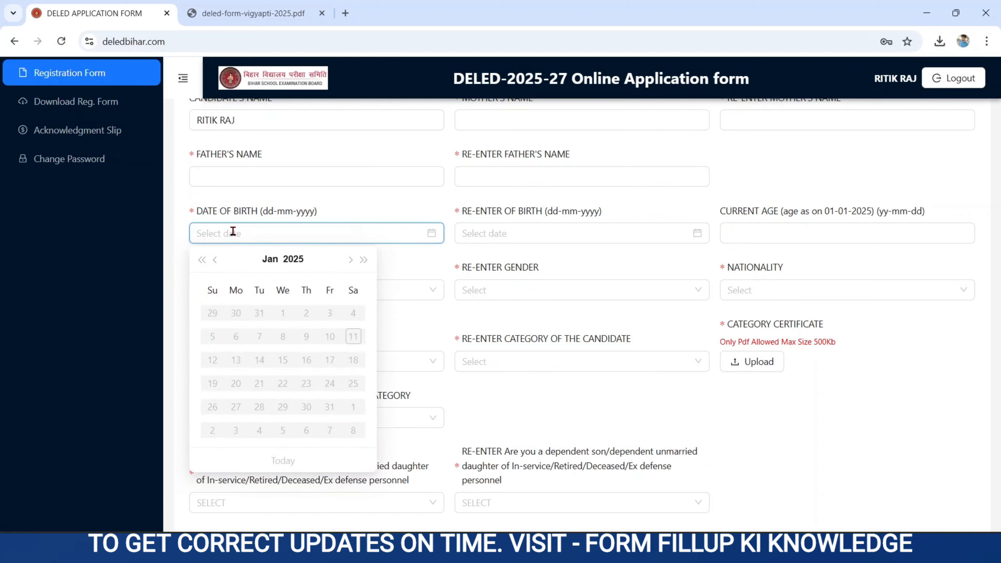
left_click(295, 259)
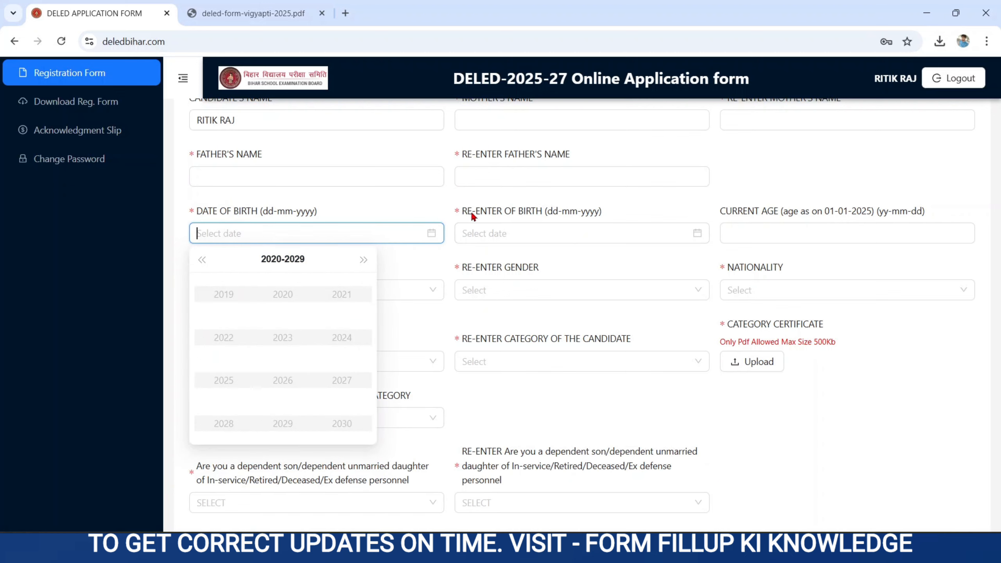
left_click_drag(464, 212, 574, 213)
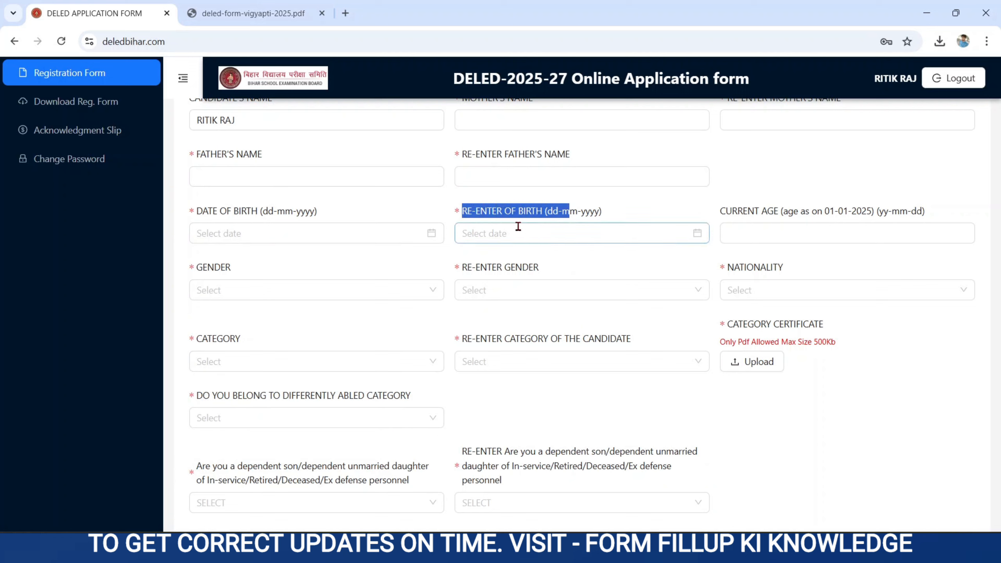
left_click(504, 229)
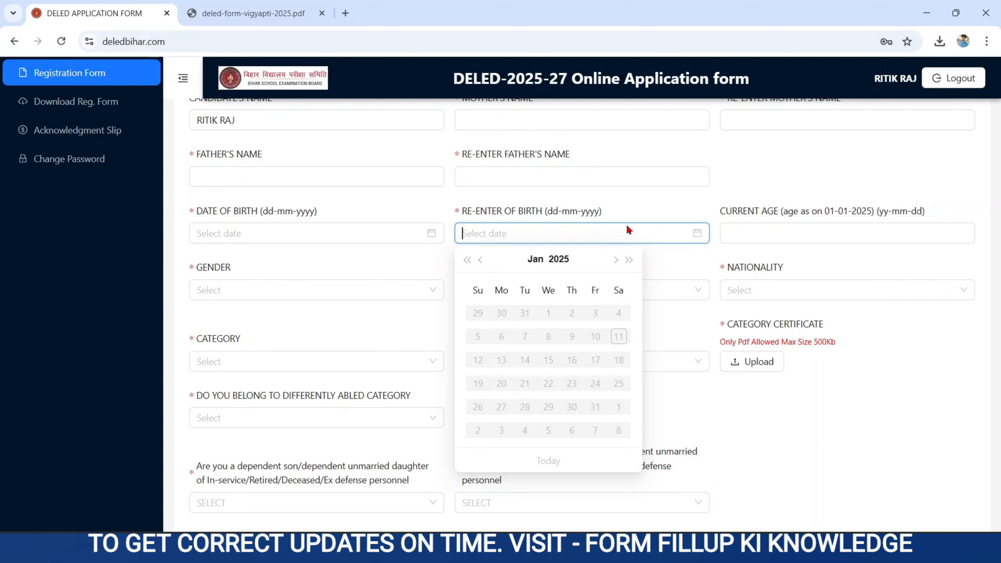
left_click_drag(720, 213, 899, 221)
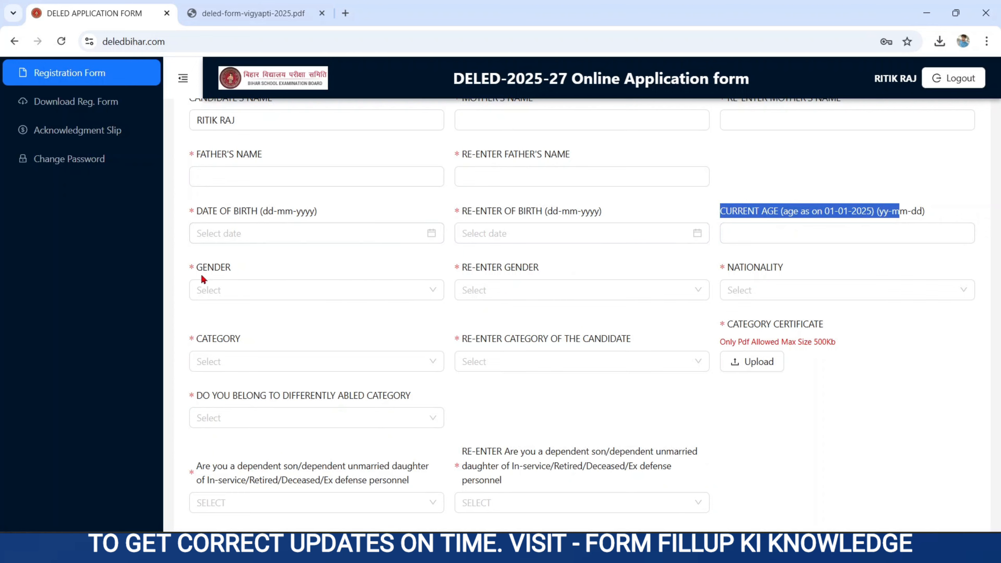
- Set gender and re-entered gender to MALE
left_click_drag(187, 272, 223, 267)
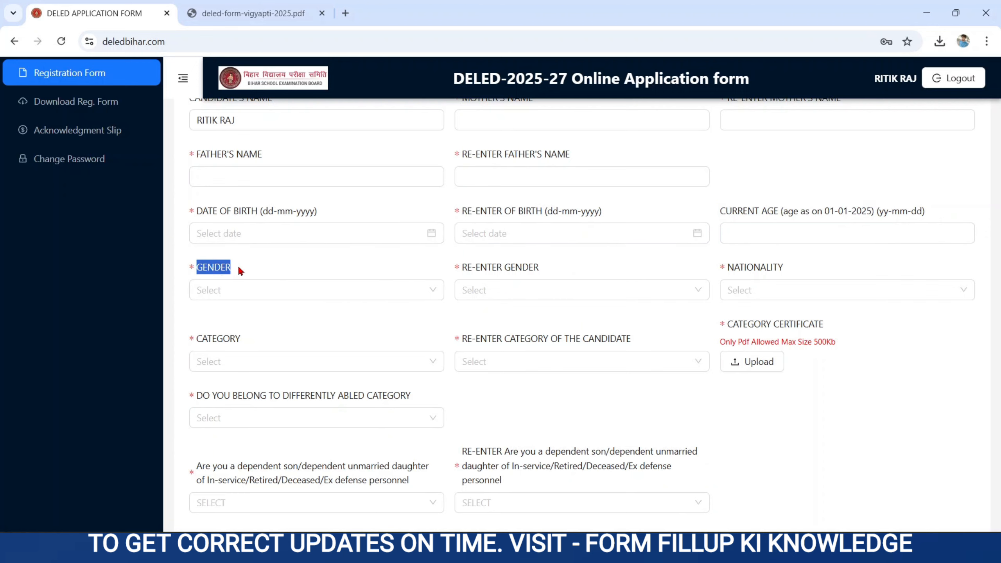
left_click(216, 290)
left_click(216, 289)
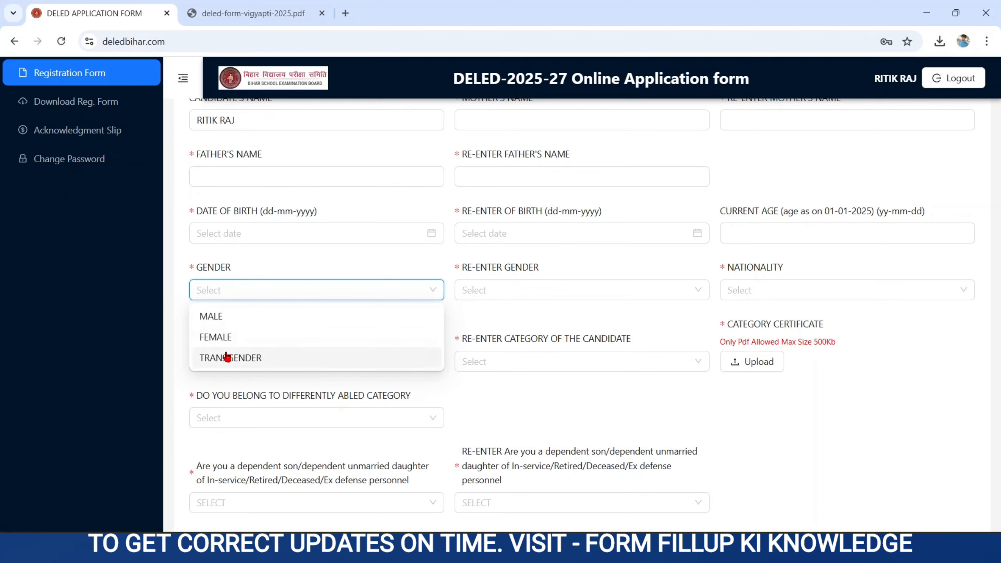
left_click(213, 321)
left_click_drag(460, 264, 579, 290)
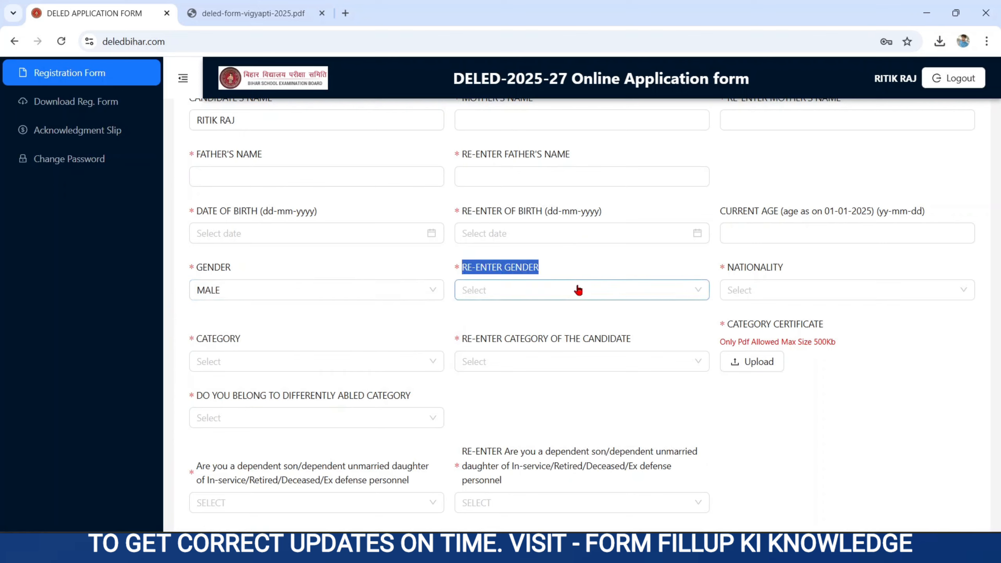
left_click(530, 290)
left_click(488, 316)
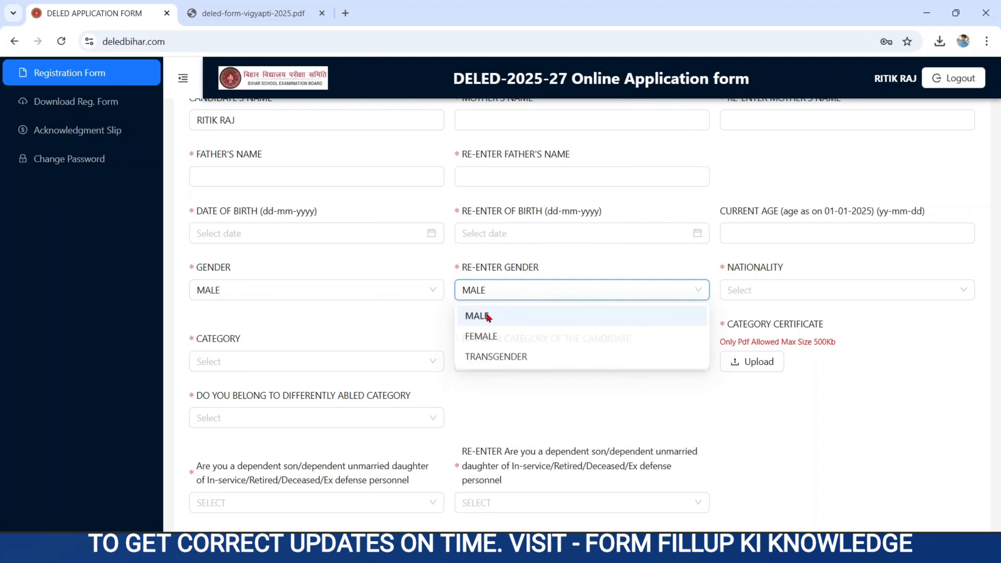
- Set nationality to INDIAN and bring up the Category options
left_click_drag(724, 267, 761, 292)
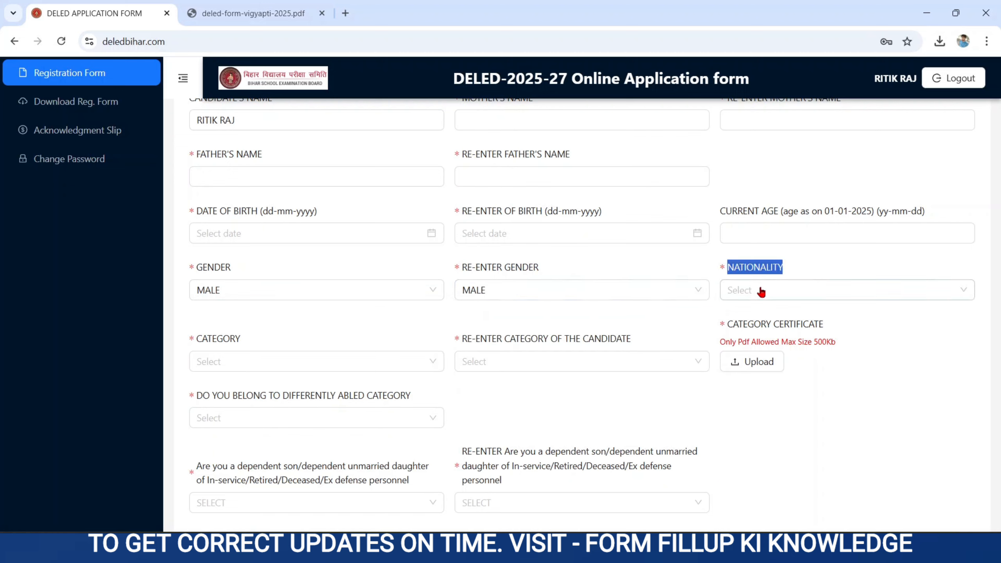
left_click(761, 292)
left_click(746, 318)
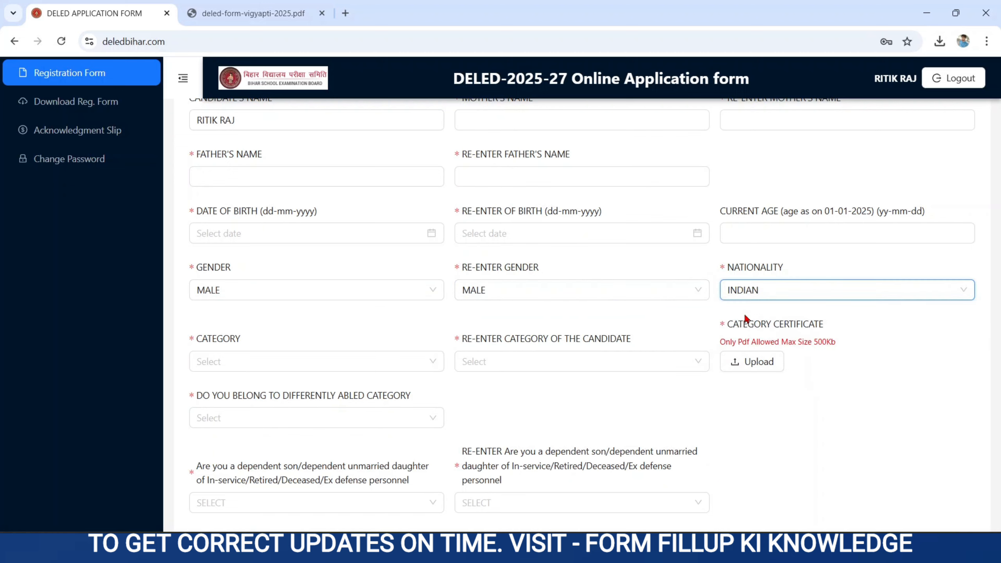
left_click_drag(193, 340, 221, 342)
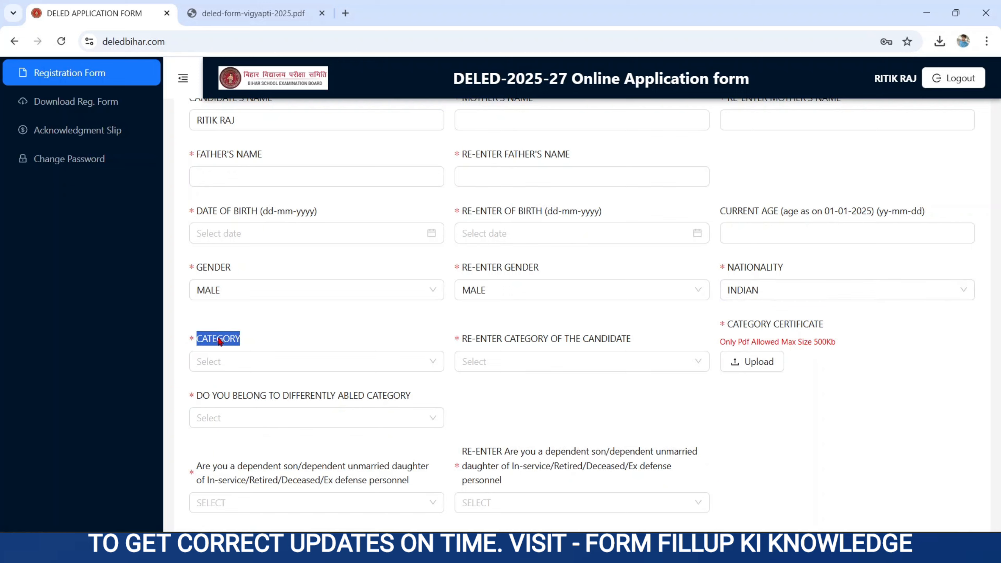
left_click(208, 364)
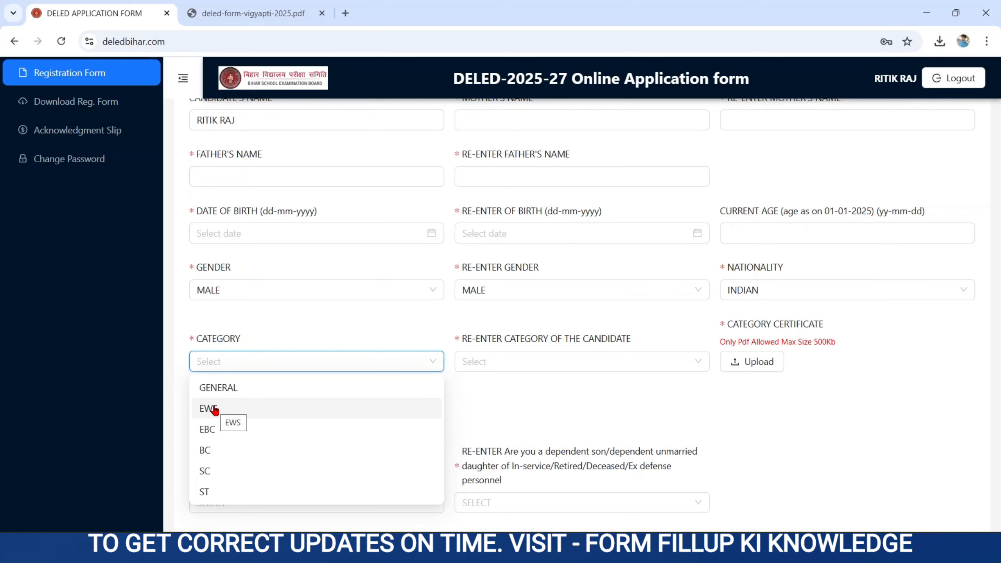
- Select EWS for both Category and Re-enter Category
left_click(214, 410)
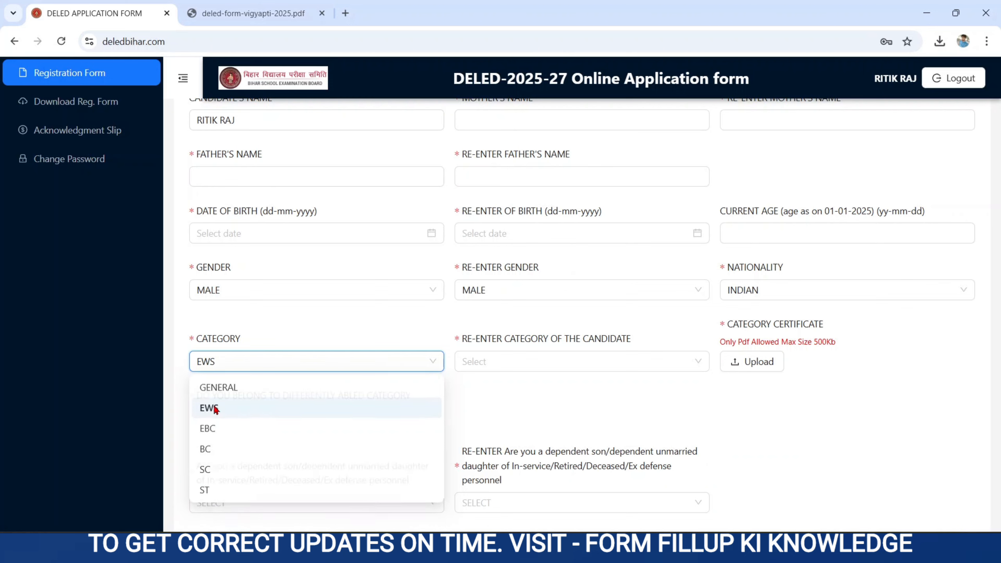
left_click(474, 362)
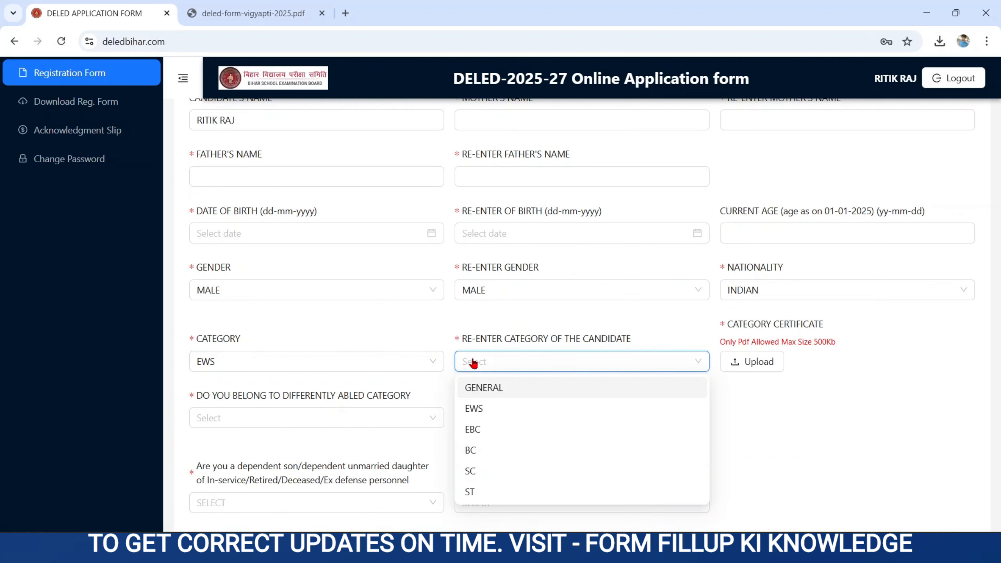
left_click(475, 414)
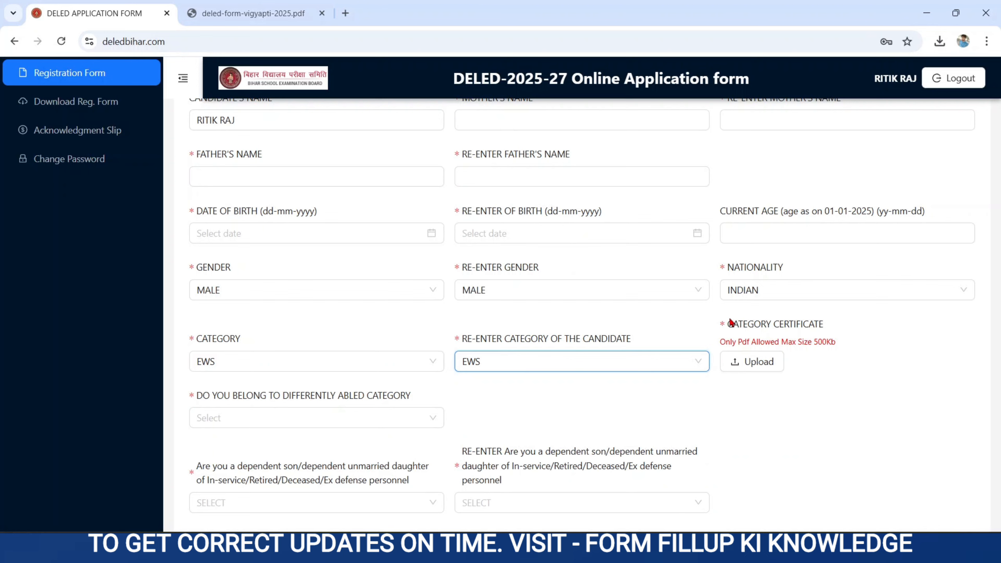
- Upload EWS Certificate.pdf as the category certificate
left_click_drag(727, 324, 830, 331)
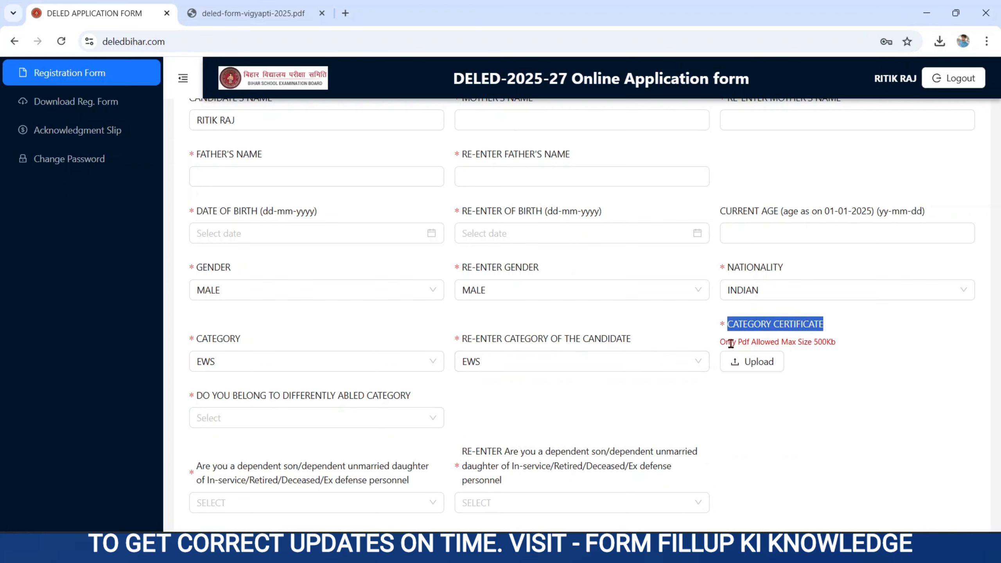
left_click_drag(720, 341, 818, 354)
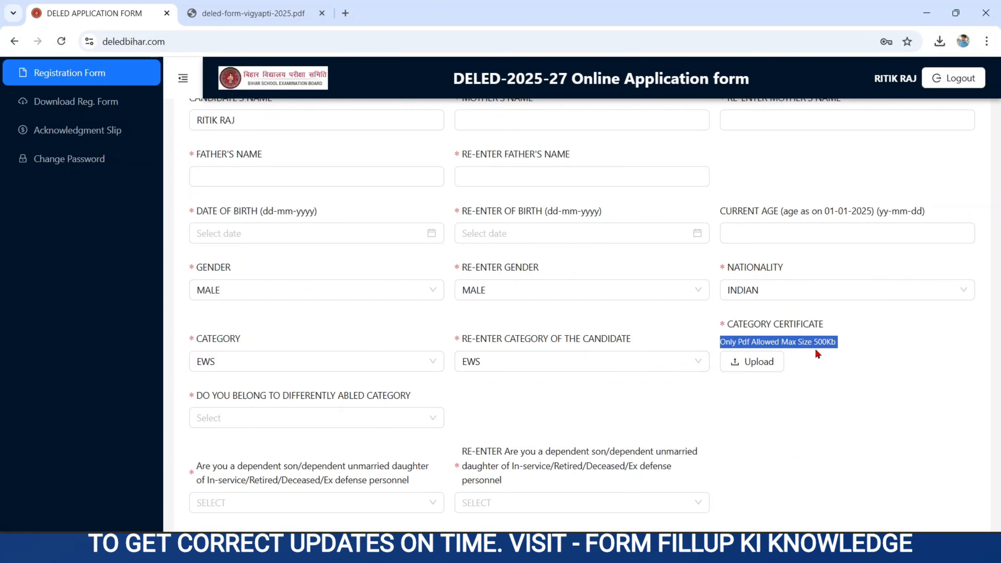
left_click(770, 364)
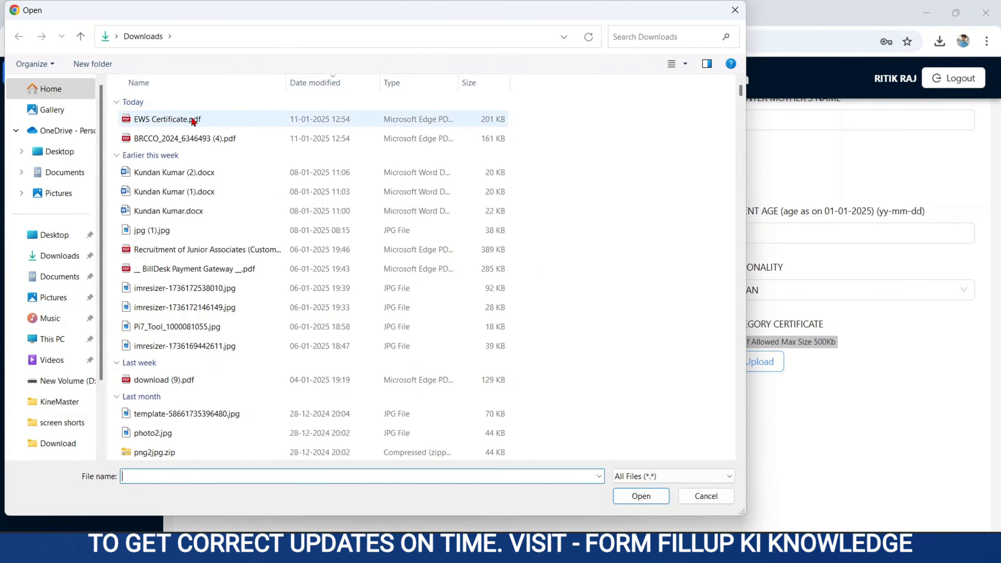
double_click(193, 122)
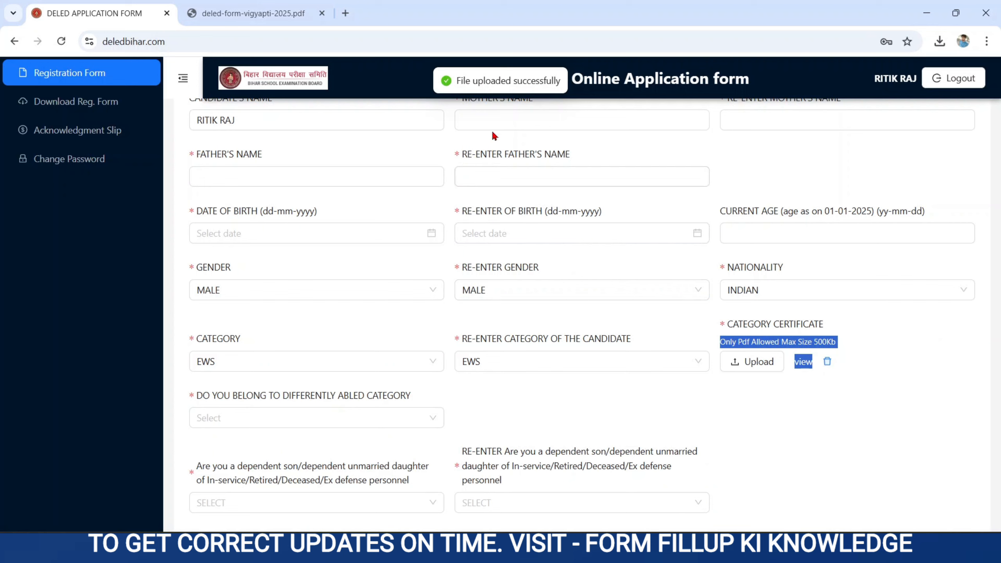
- Select NO for 'Do you belong to differently abled category'
left_click(197, 394)
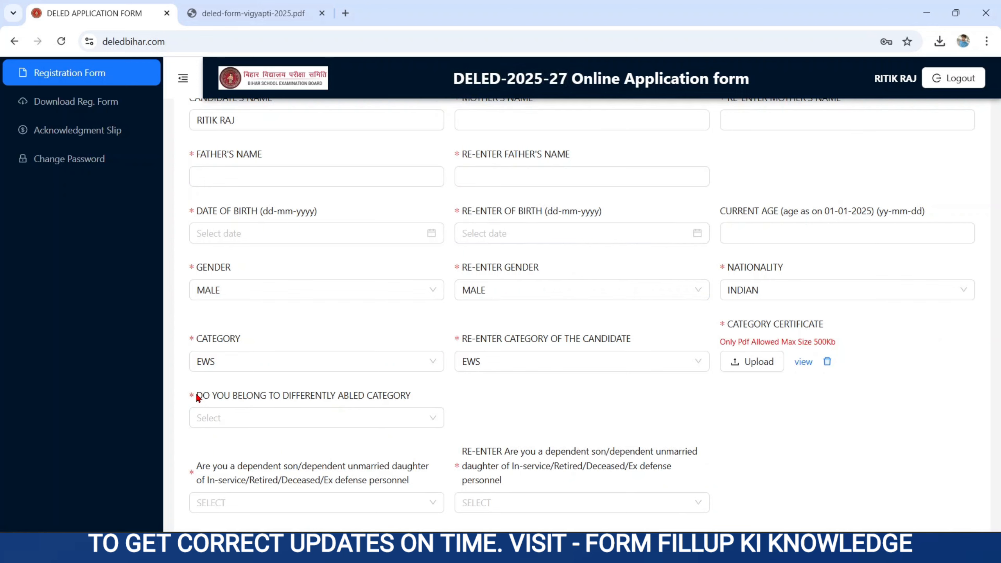
left_click_drag(197, 395, 391, 408)
left_click(340, 414)
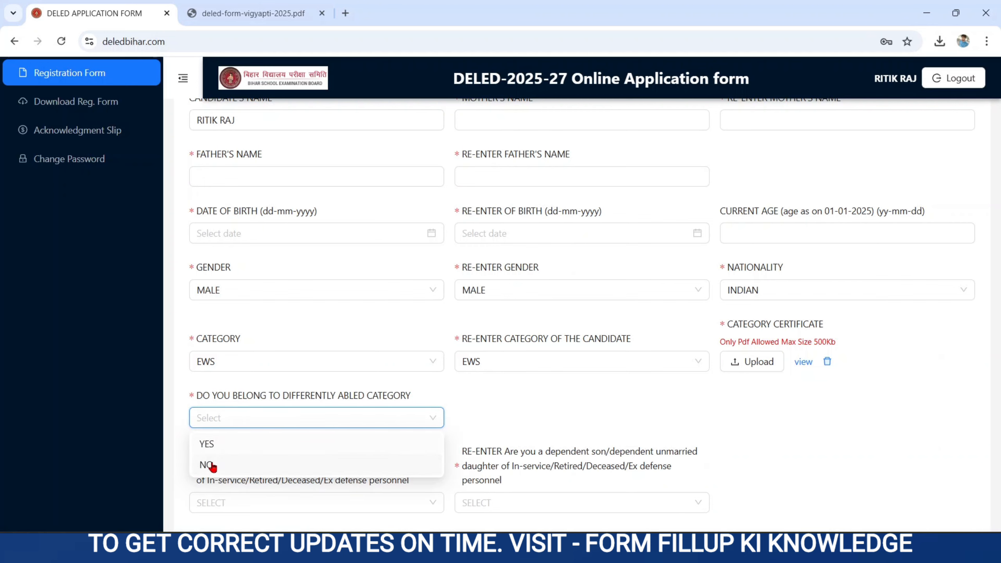
left_click(210, 467)
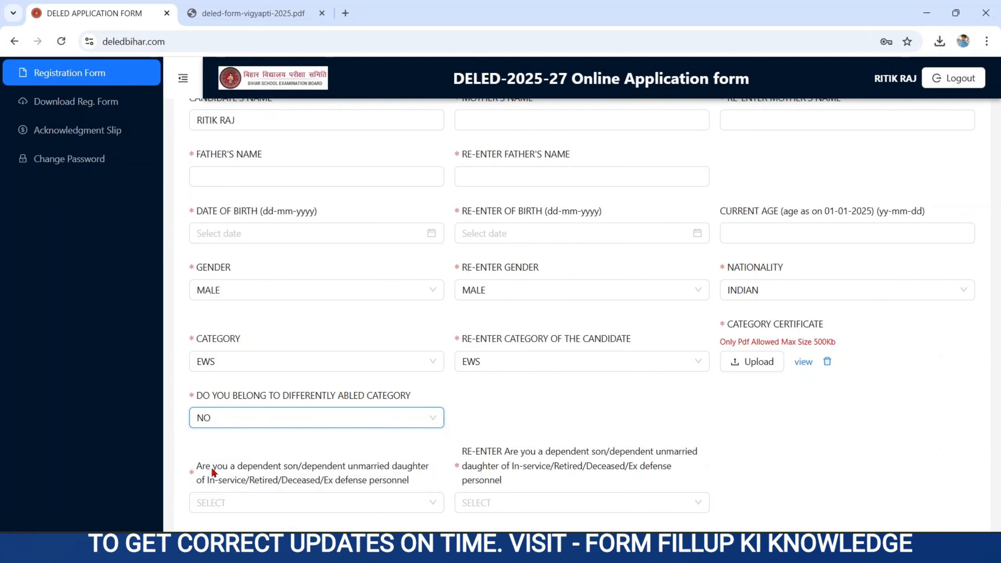
left_click(494, 429)
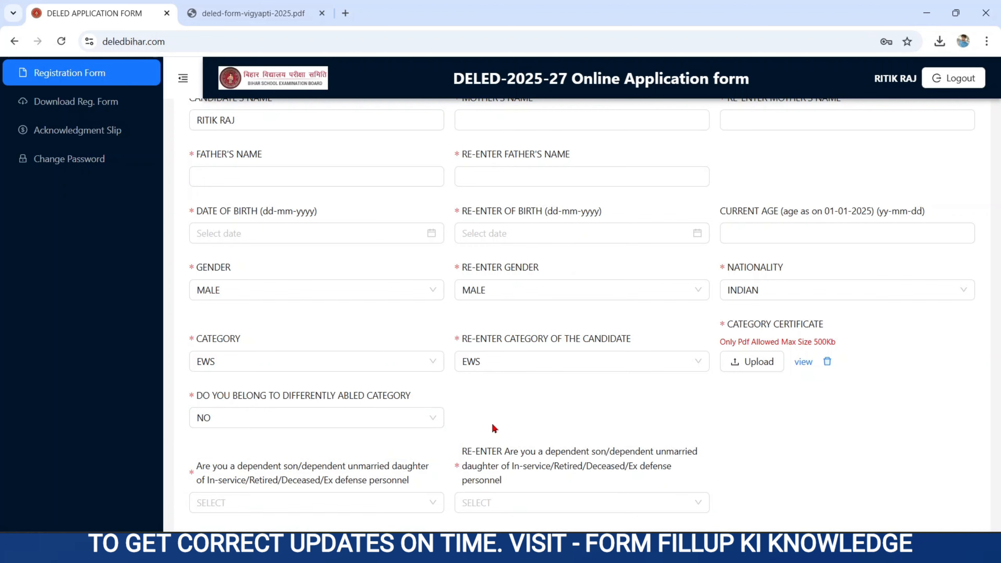
scroll(494, 429, "down", 6)
left_click_drag(196, 179, 330, 208)
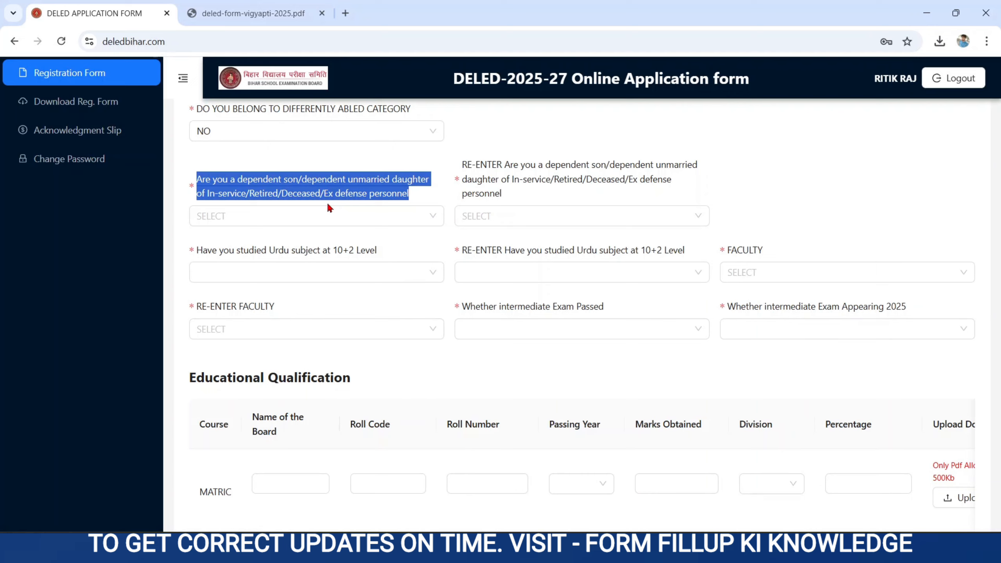
- Answer NO to the dependent of service personnel question and its re-entry
left_click(272, 216)
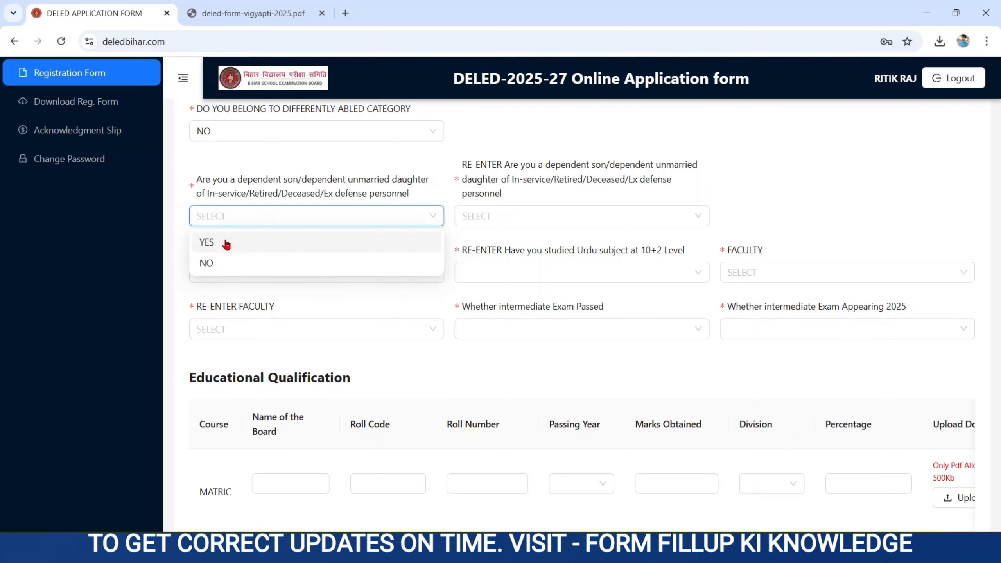
left_click(210, 263)
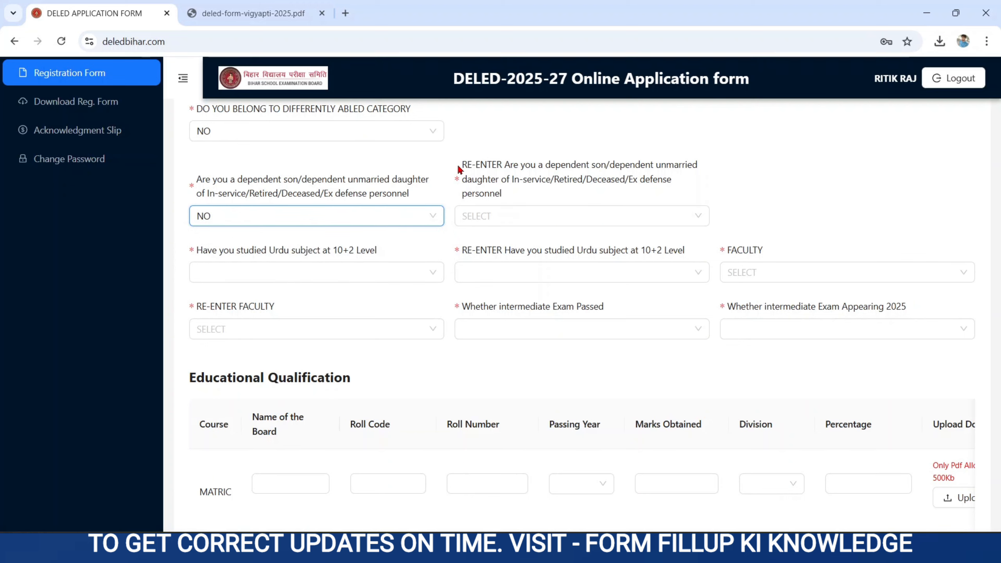
left_click_drag(460, 166, 493, 197)
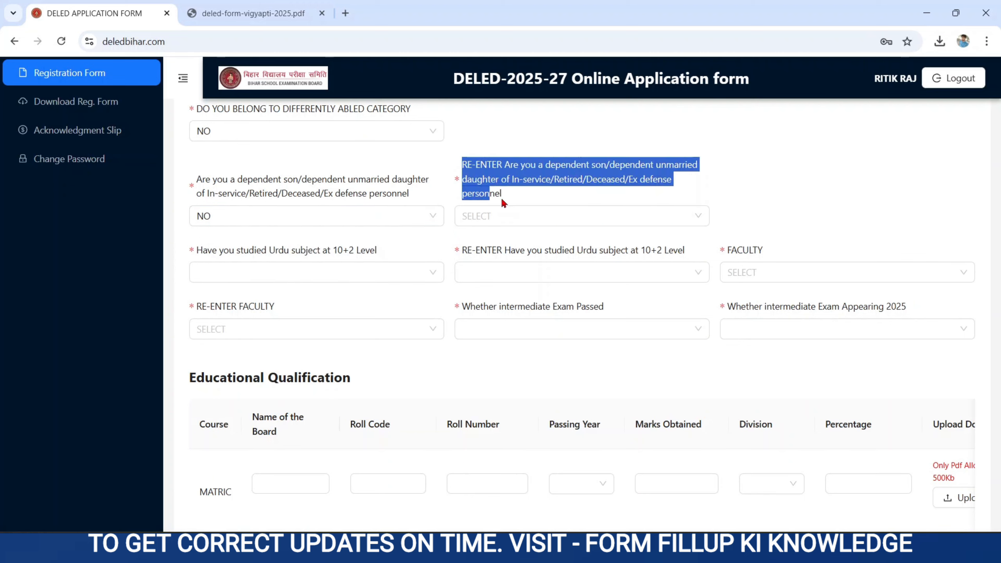
left_click(497, 216)
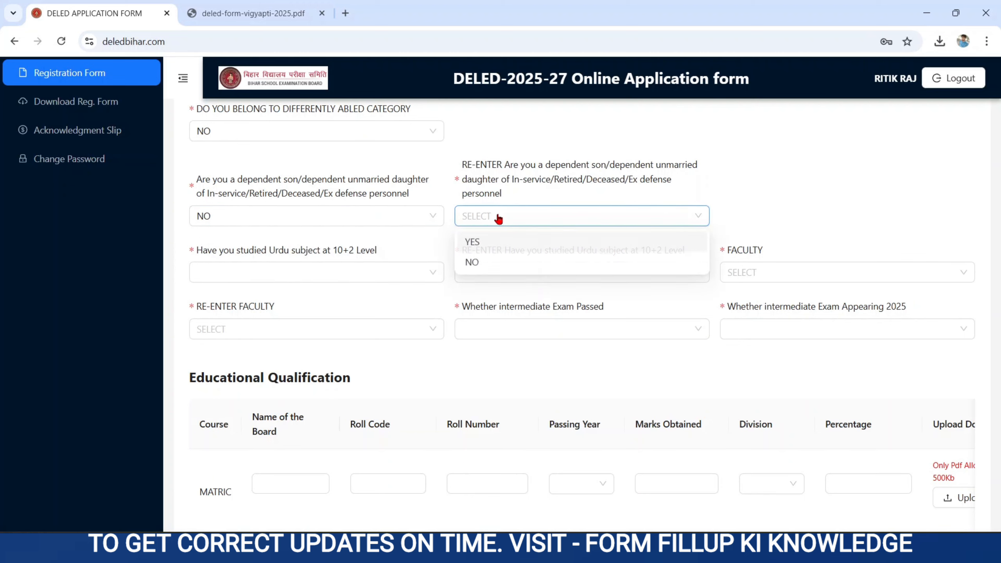
left_click(473, 264)
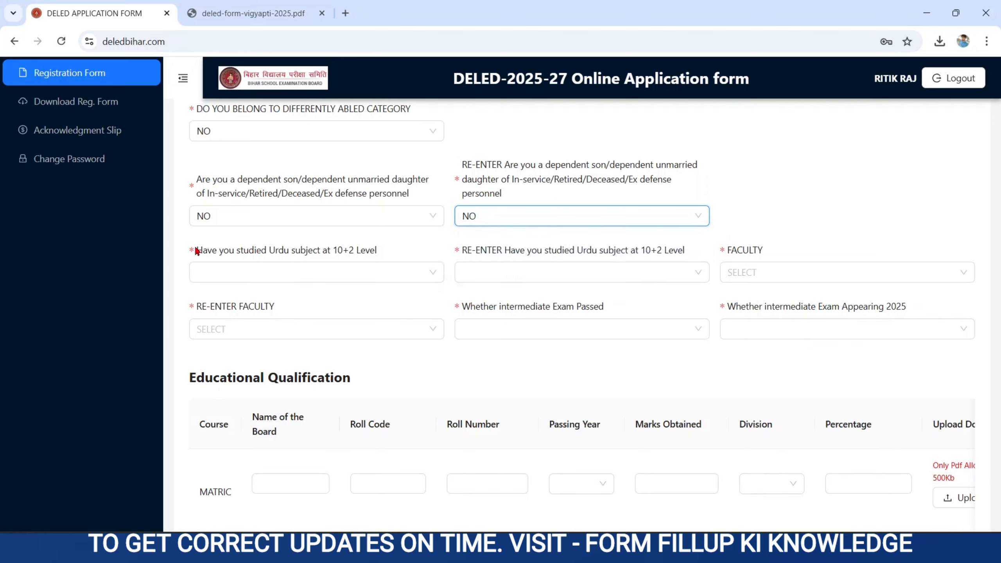
- Answer NO to the Urdu at 10+2 question and its re-entry
left_click_drag(196, 251, 375, 249)
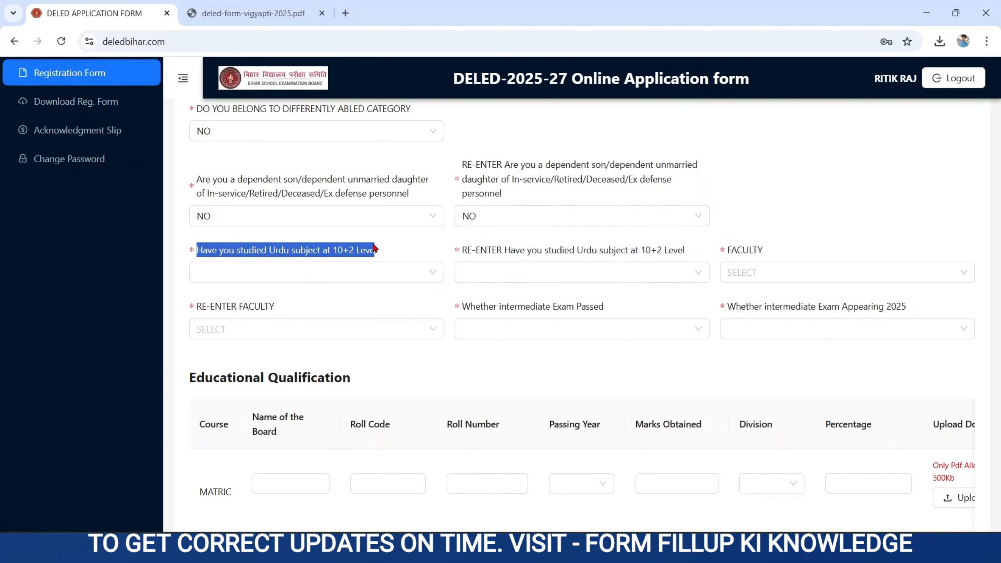
left_click(309, 273)
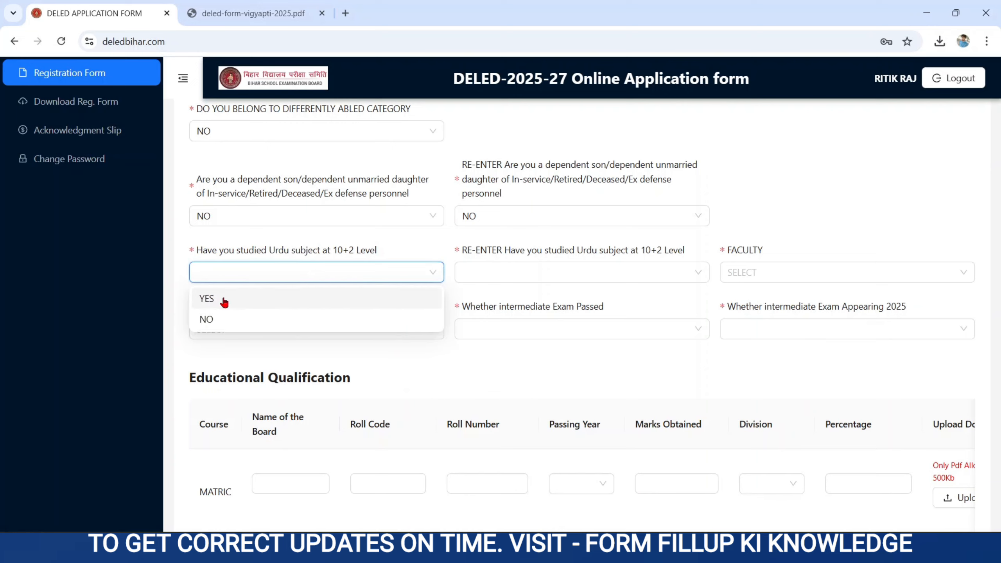
left_click(208, 321)
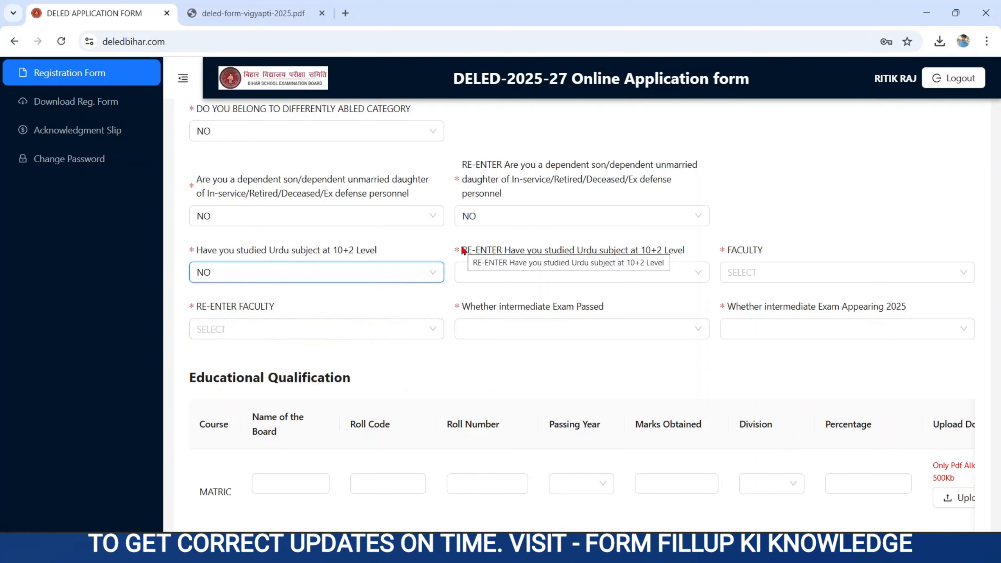
left_click_drag(464, 251, 665, 252)
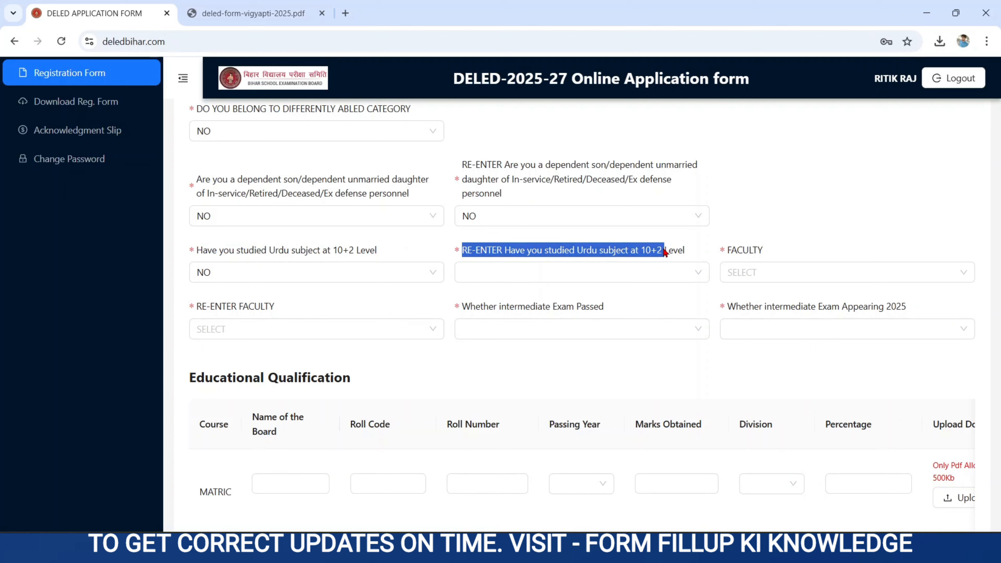
left_click(594, 272)
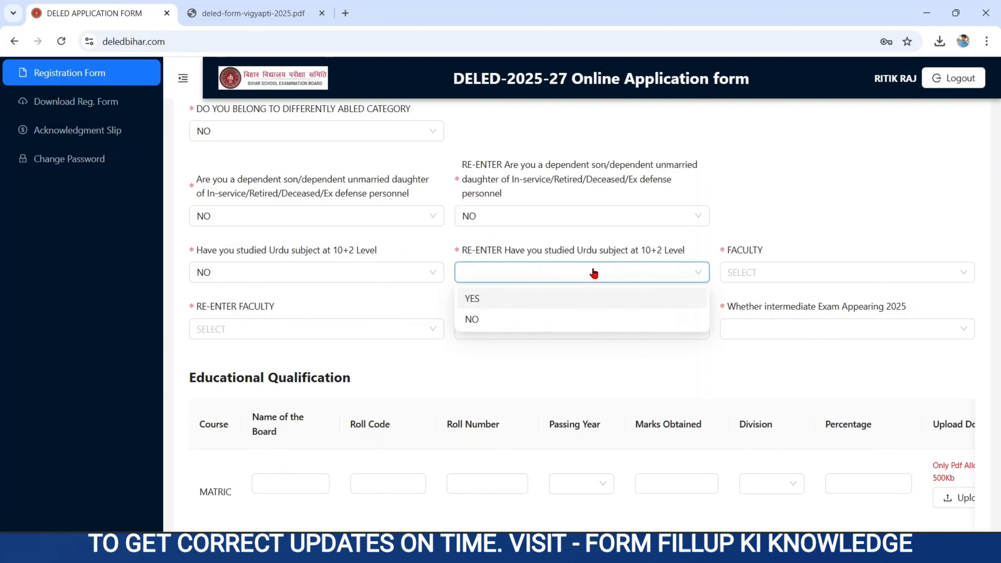
left_click(474, 320)
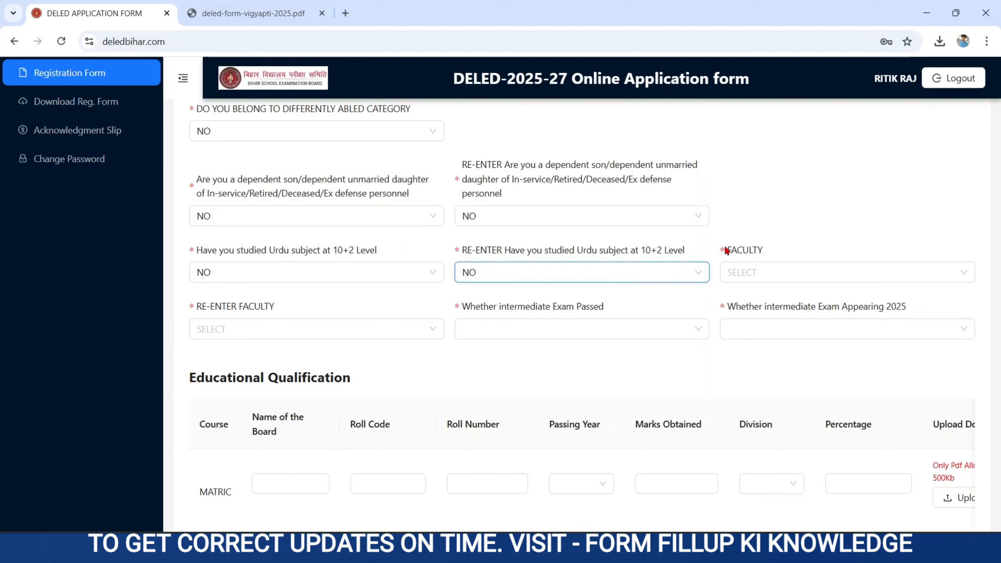
left_click_drag(727, 250, 784, 252)
left_click(755, 272)
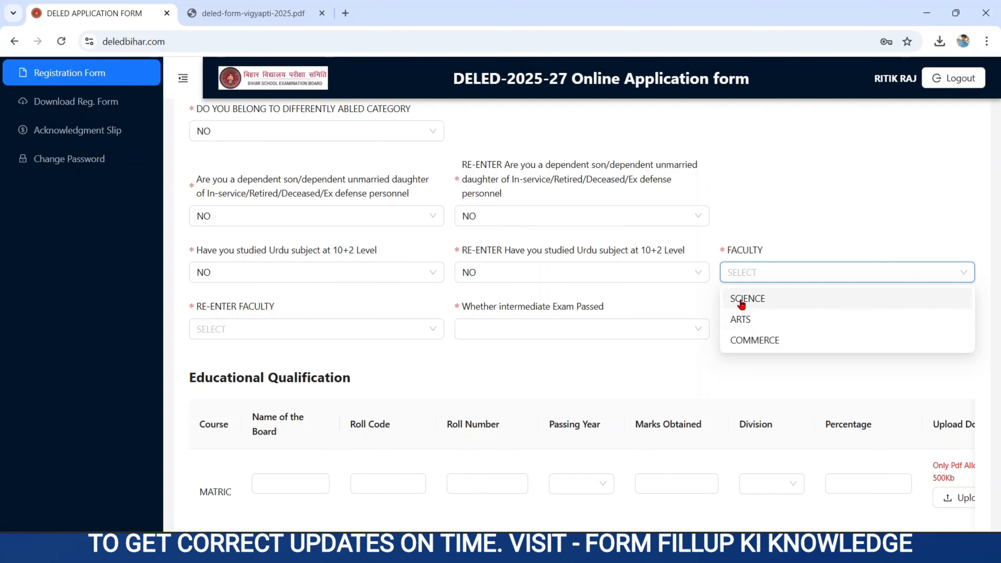
- Set faculty and re-entered faculty to SCIENCE
left_click(741, 301)
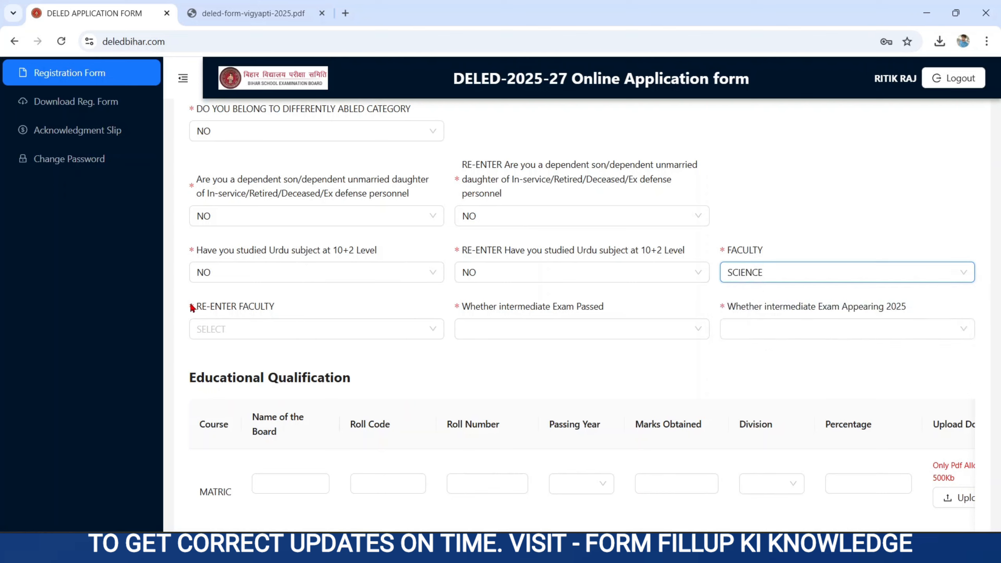
left_click_drag(192, 307, 276, 307)
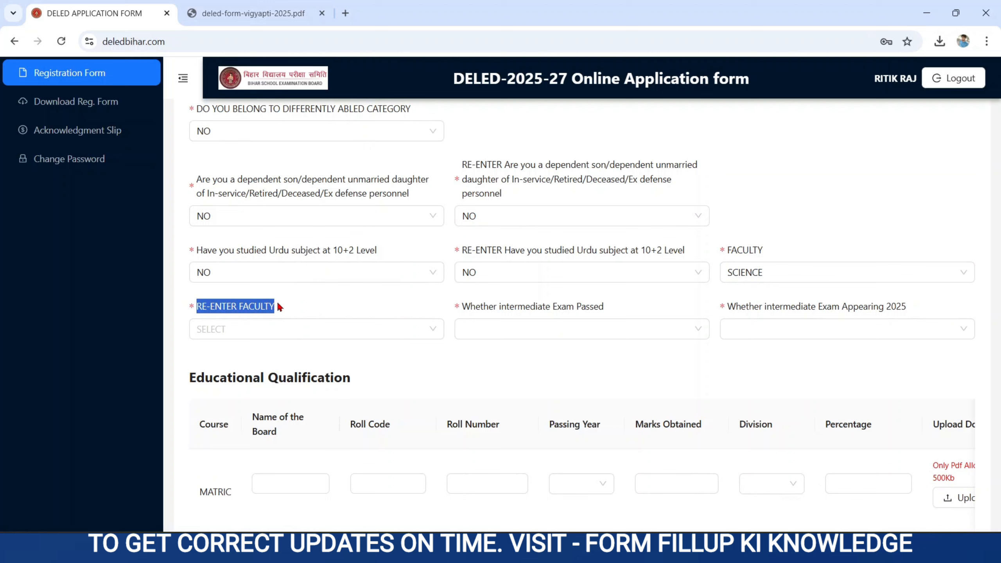
left_click(242, 333)
left_click(219, 357)
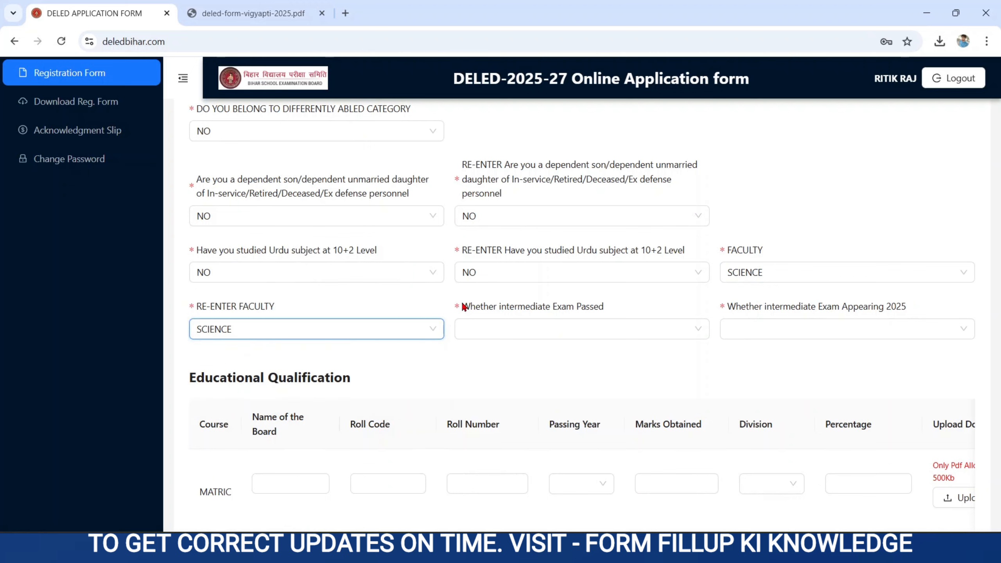
- Try NO with Appearing 2025 YES, then settle intermediate exam passed on YES
left_click_drag(464, 307, 609, 308)
left_click(546, 331)
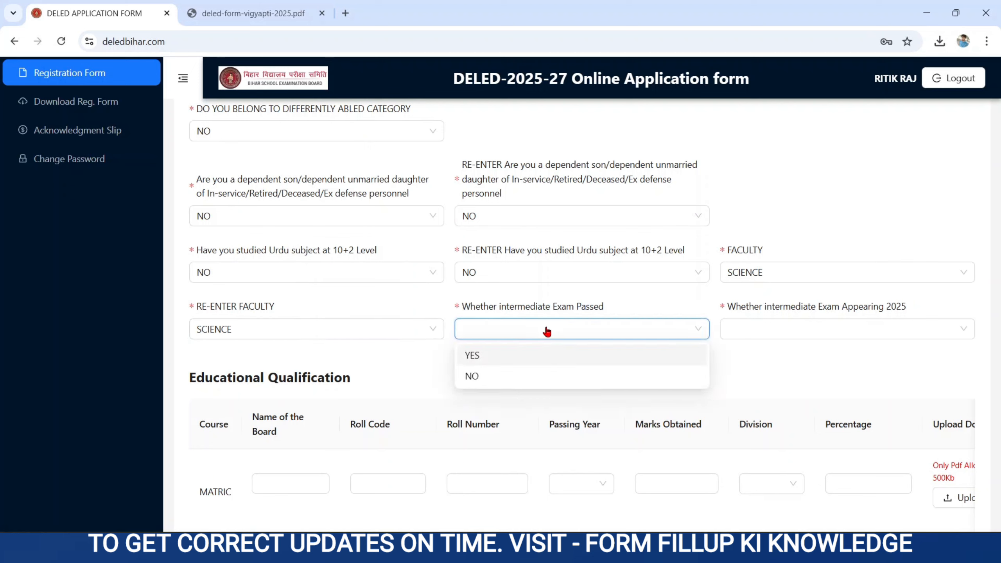
left_click(475, 356)
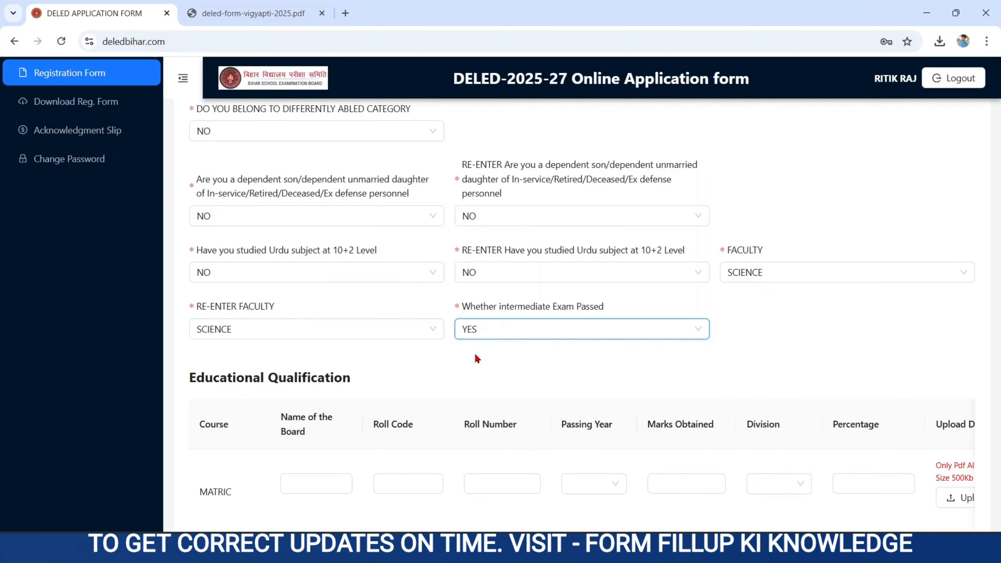
left_click(485, 331)
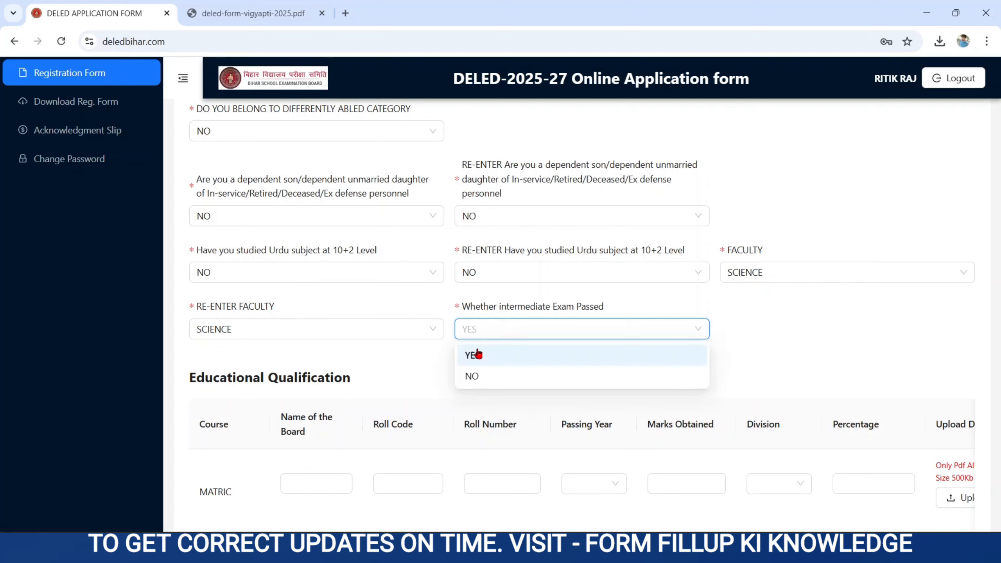
left_click(475, 375)
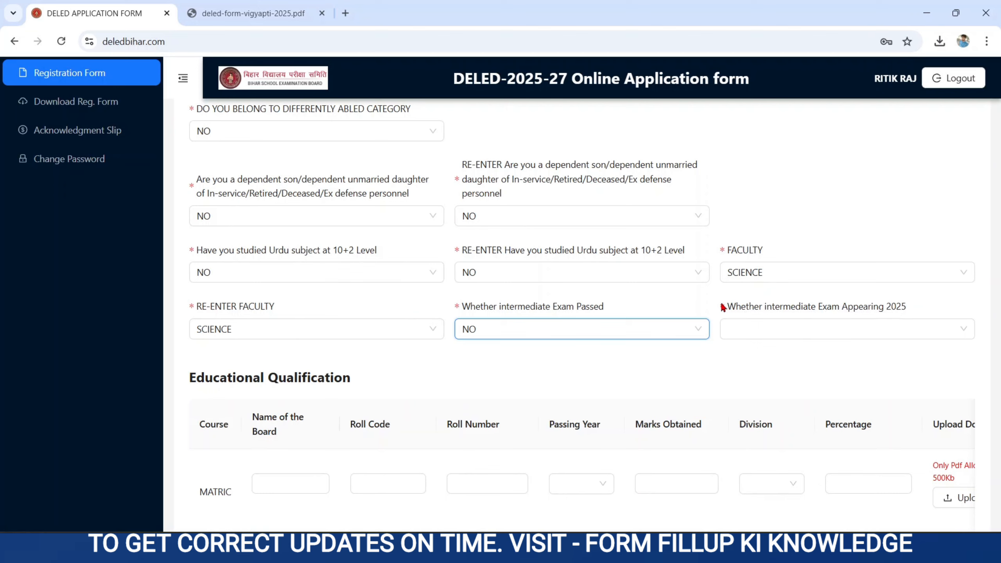
left_click_drag(728, 307, 908, 308)
left_click(856, 331)
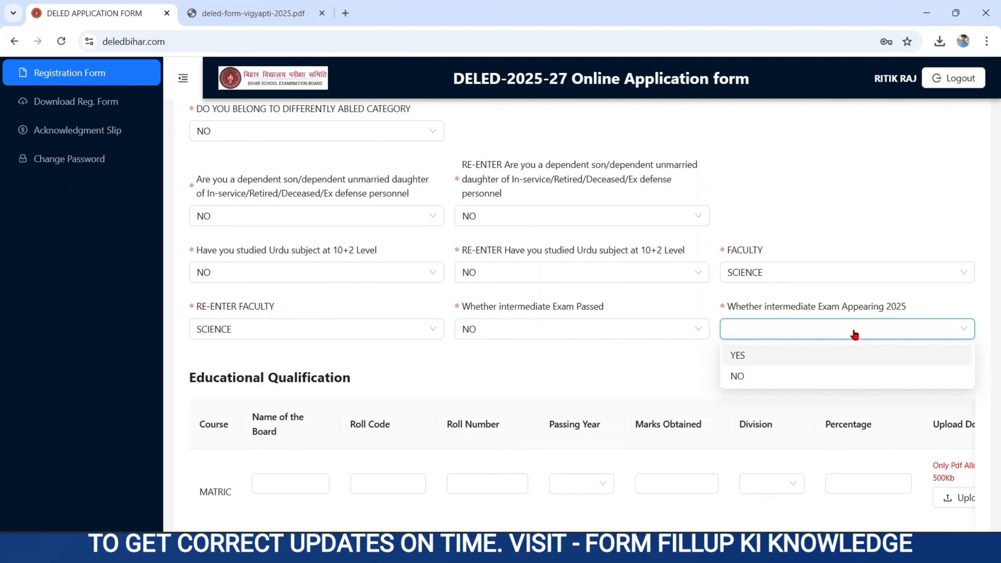
left_click(753, 356)
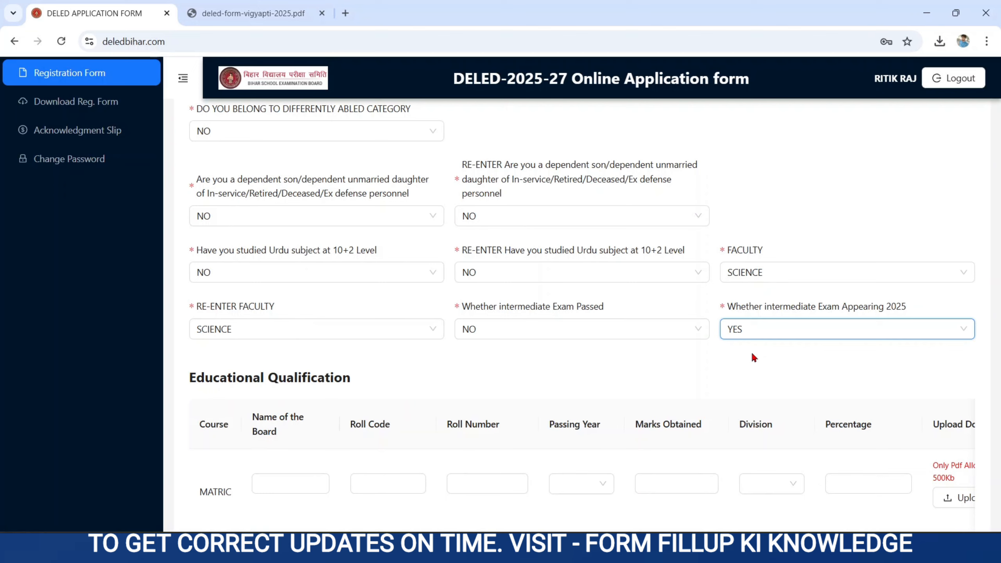
left_click(574, 331)
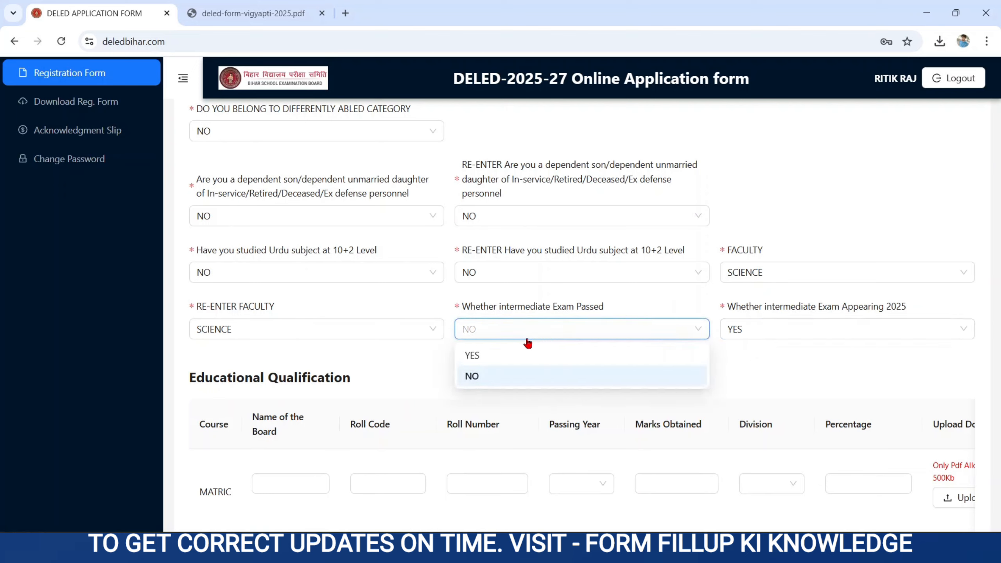
left_click(478, 358)
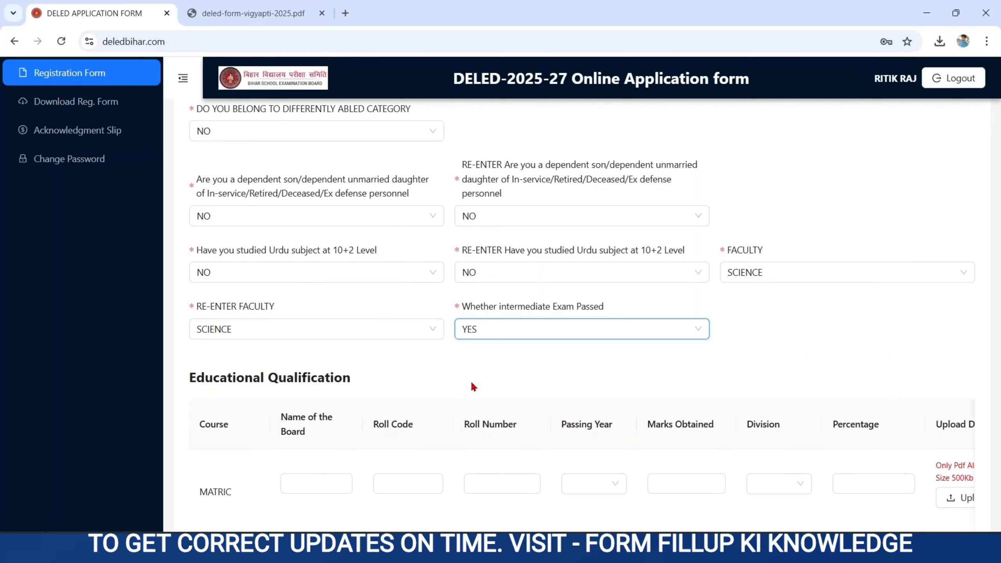
left_click(437, 394)
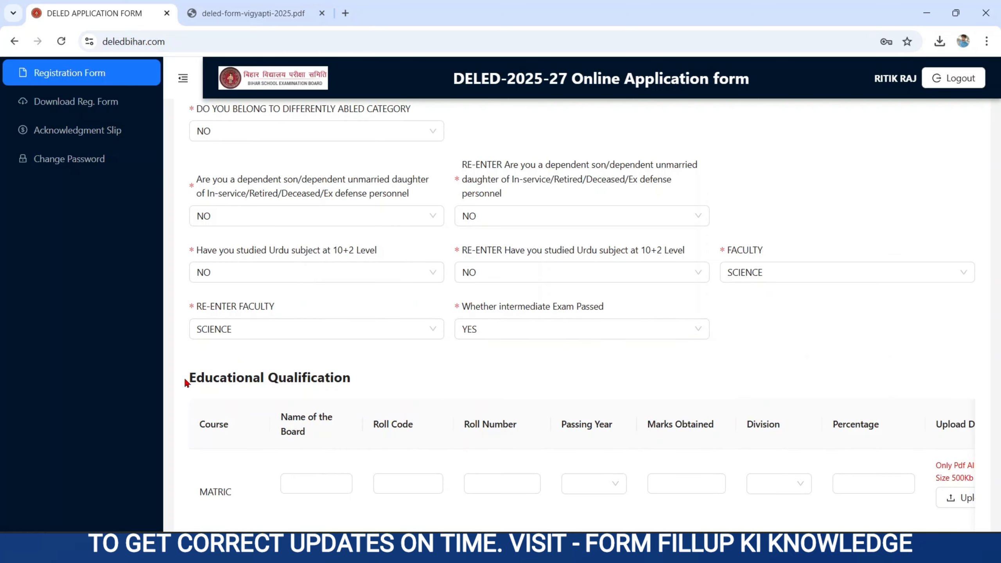
left_click_drag(185, 381, 363, 381)
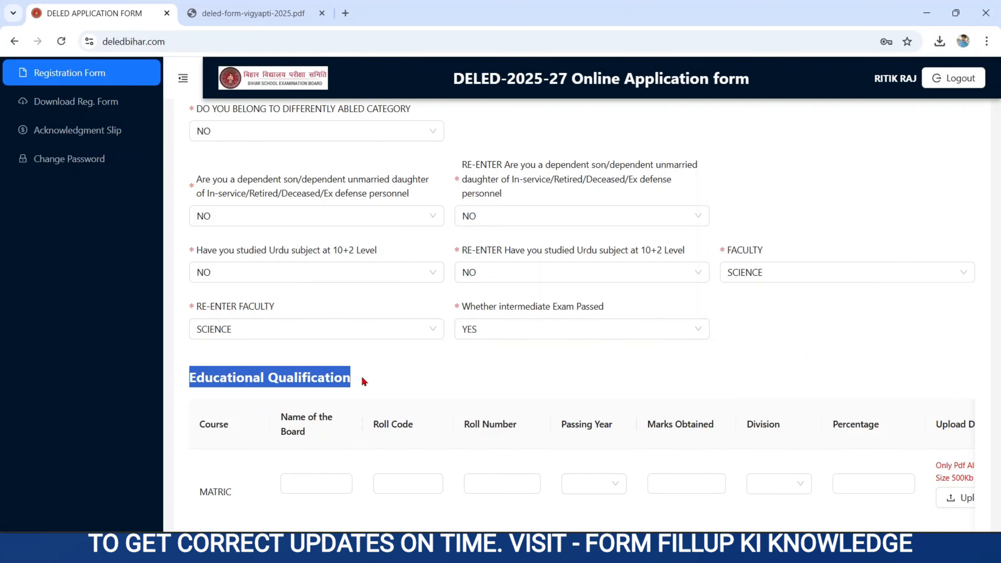
left_click(436, 381)
- Choose the Bihar School board for Matric, then visit its roll code, roll number and passing-year fields
scroll(436, 381, "down", 5)
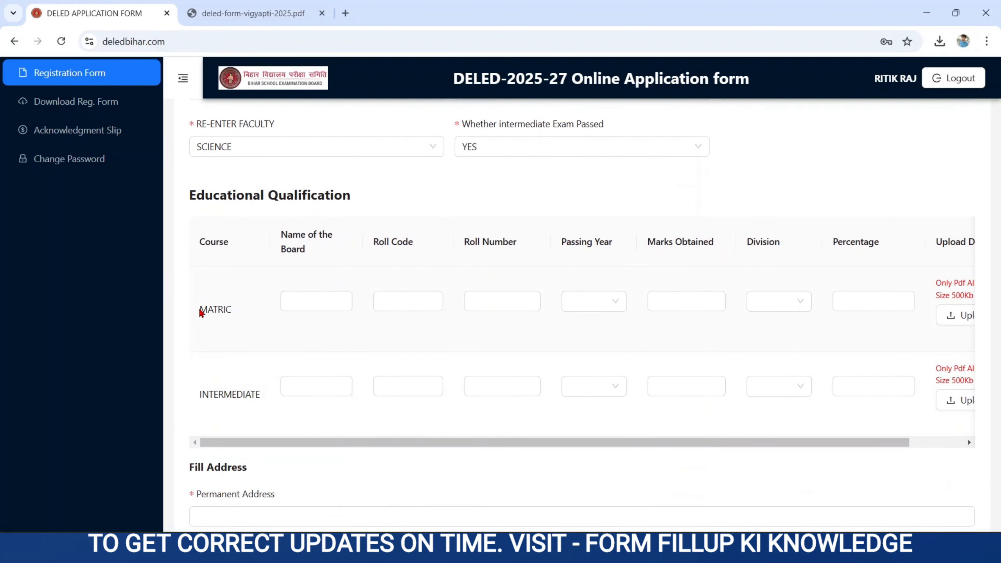
double_click(219, 310)
left_click_drag(281, 232, 316, 251)
left_click(322, 298)
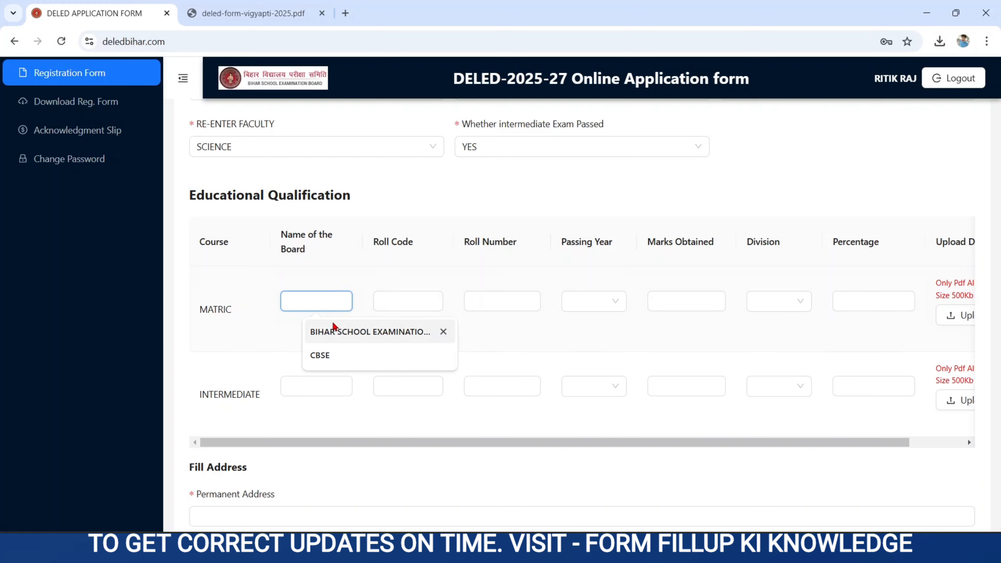
left_click(335, 331)
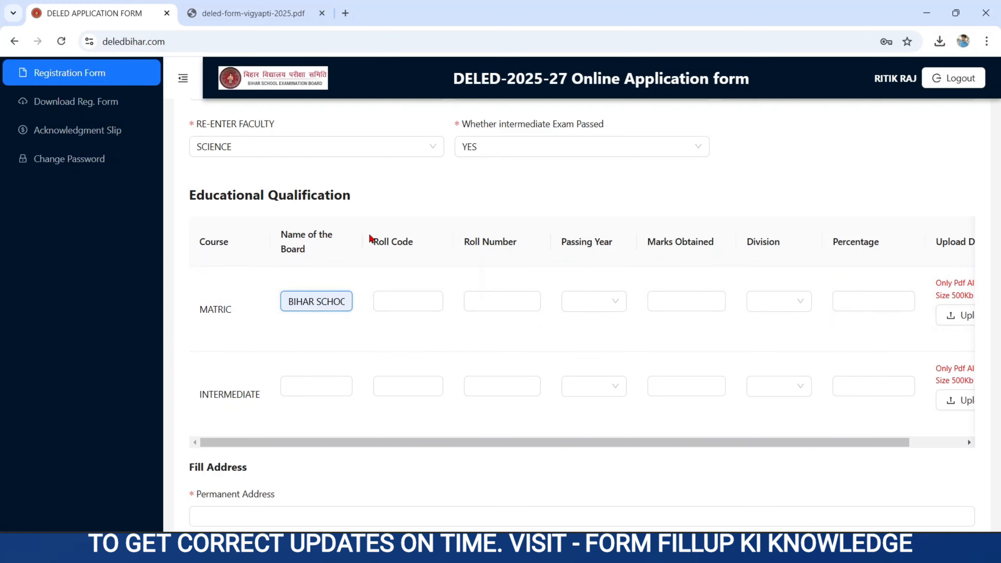
left_click_drag(369, 237, 422, 246)
left_click(388, 303)
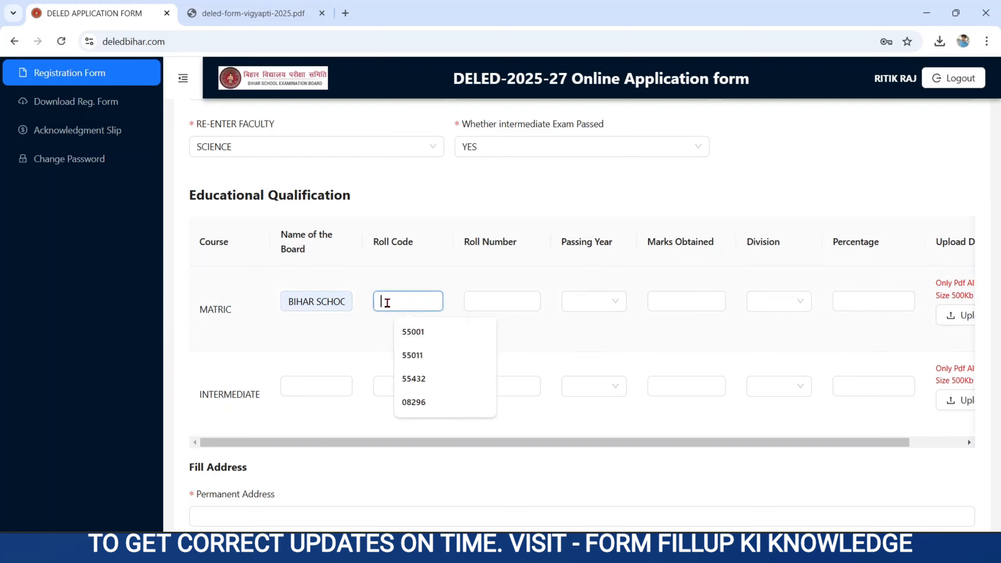
left_click_drag(463, 239, 527, 248)
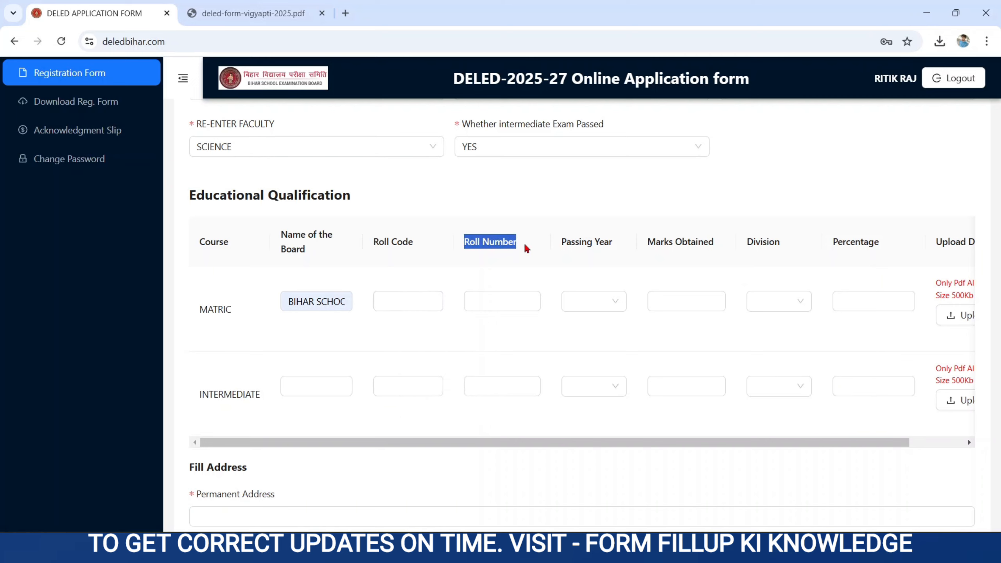
left_click(495, 297)
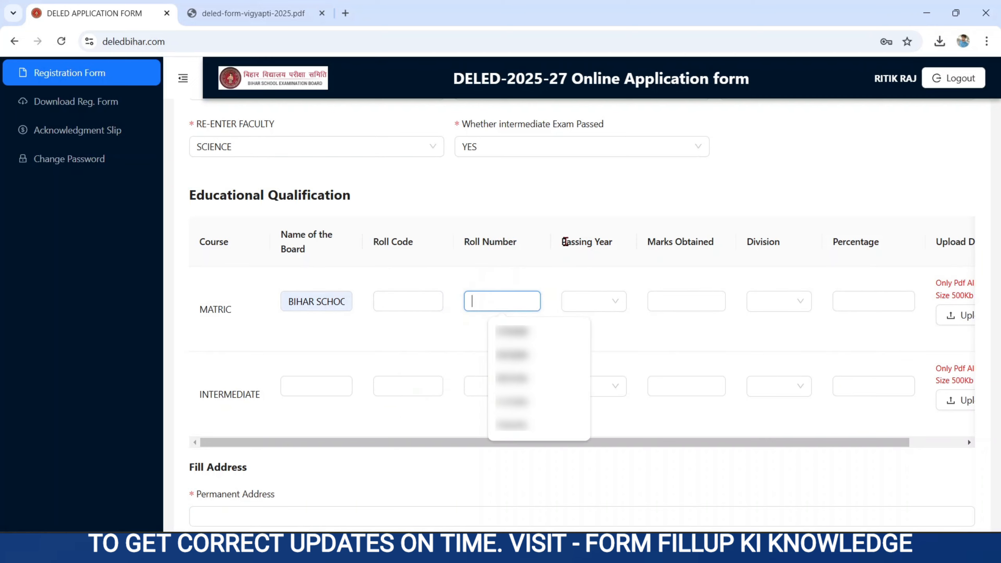
left_click_drag(562, 241, 635, 249)
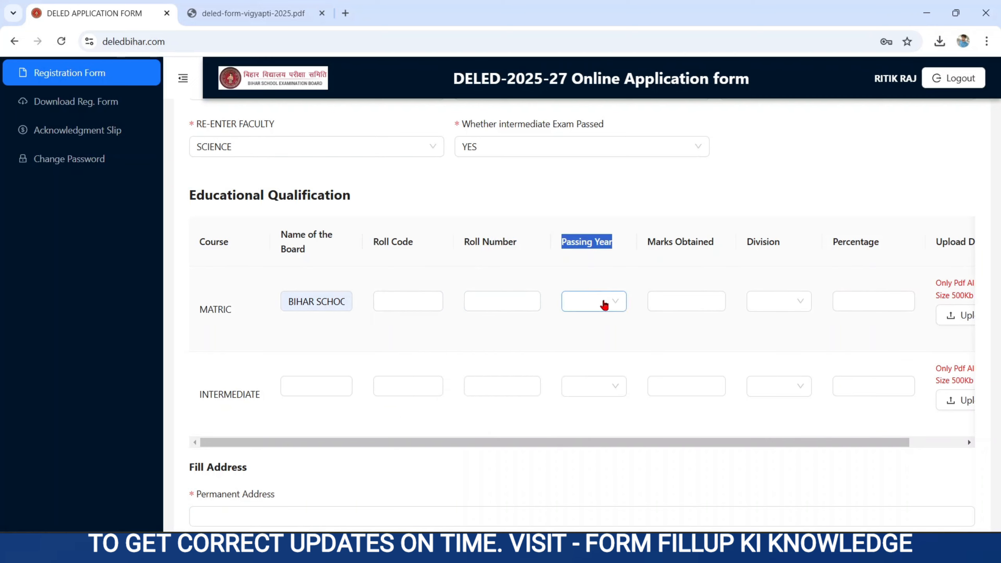
left_click(604, 304)
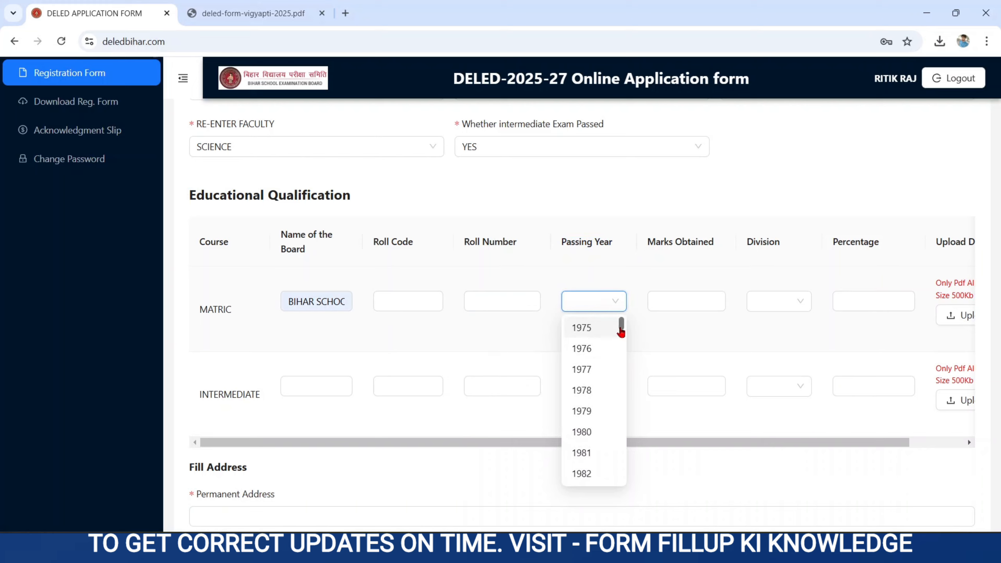
left_click_drag(621, 326, 623, 388)
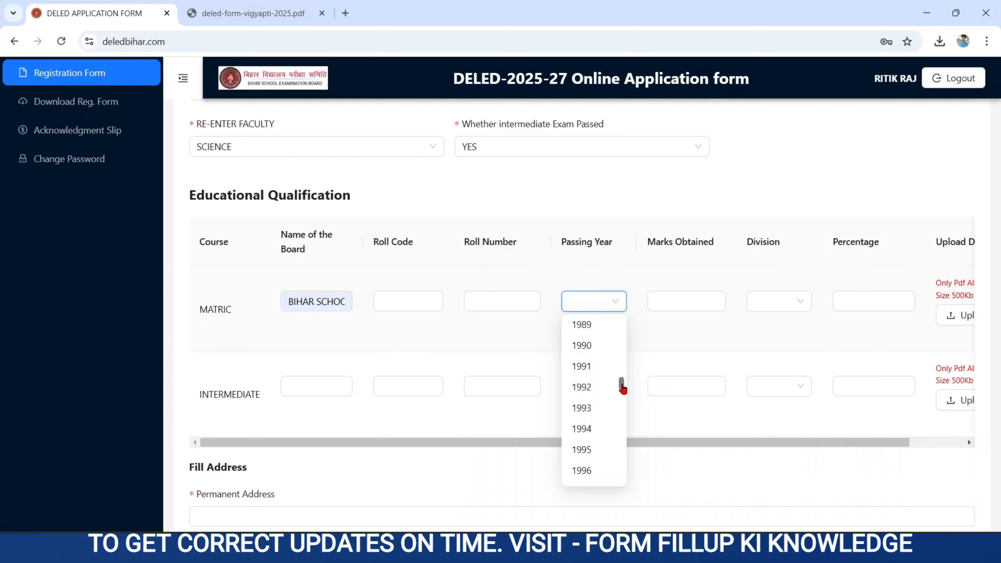
- Enter 315 marks obtained, FIRST division and 63 percentage for Matric
left_click_drag(648, 241, 721, 253)
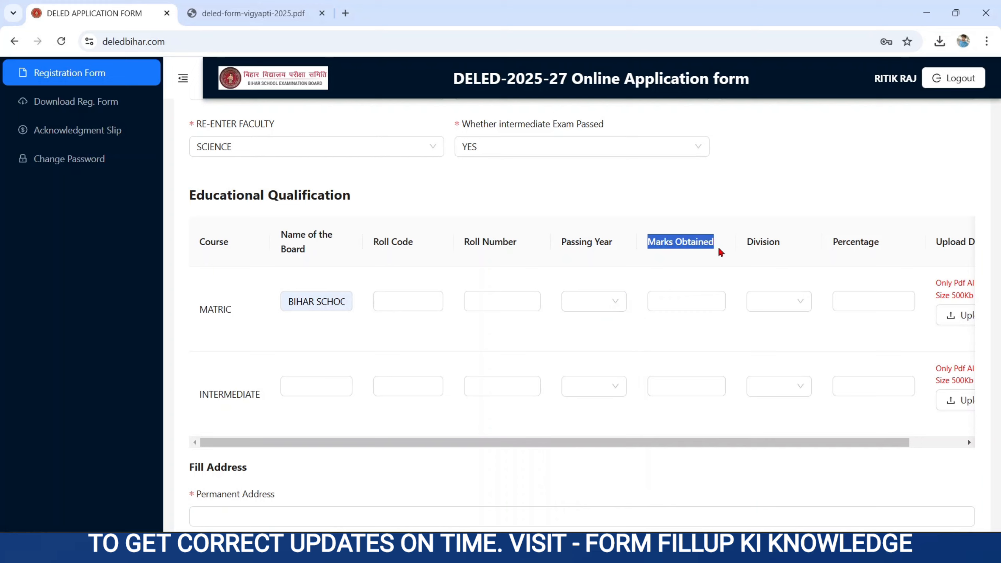
left_click(687, 307)
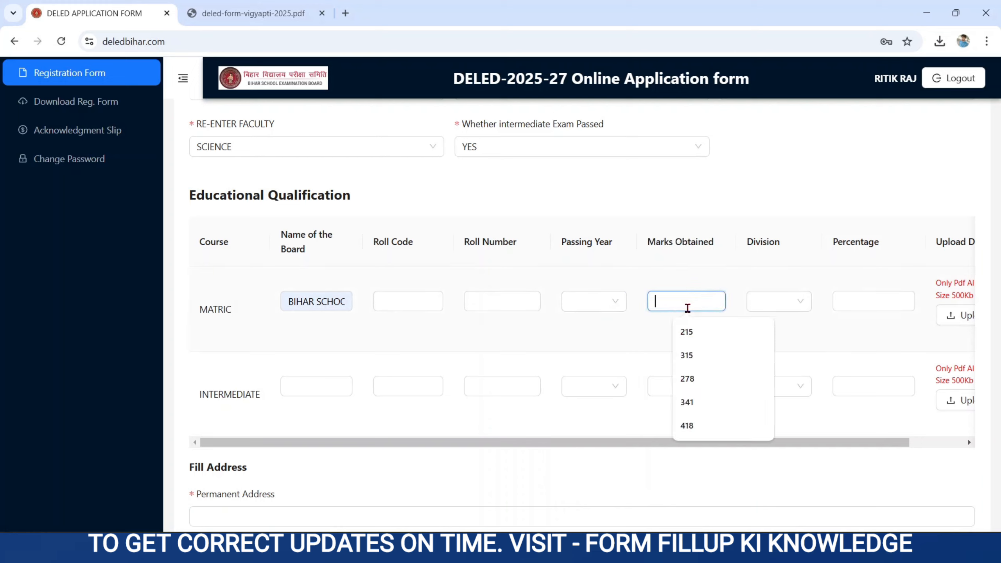
left_click(690, 356)
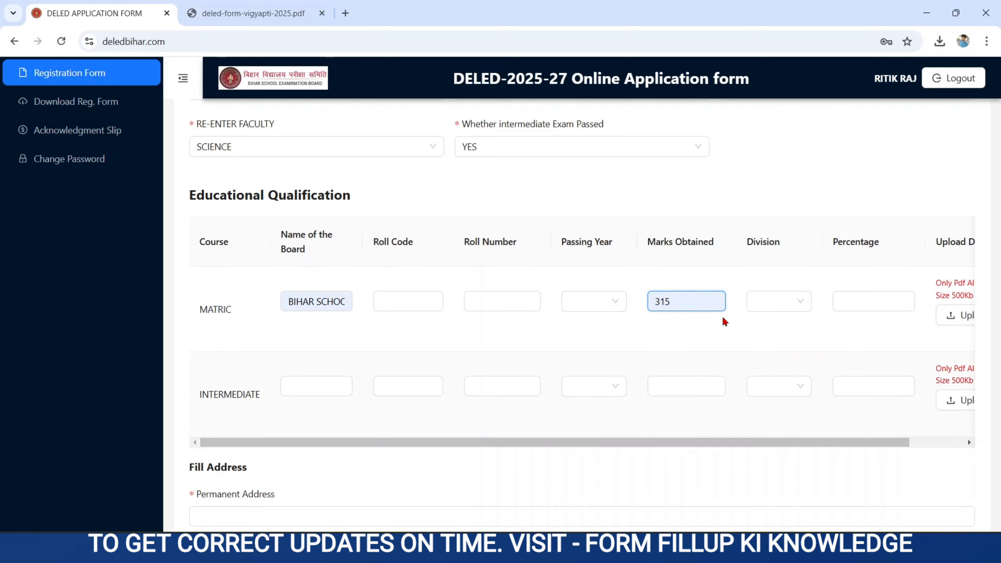
left_click_drag(747, 241, 798, 258)
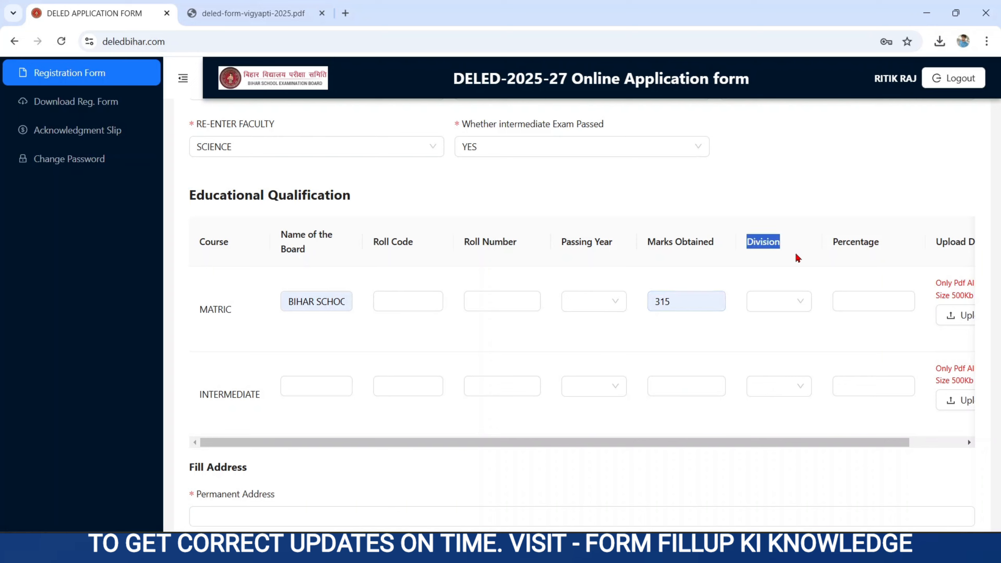
left_click(798, 311)
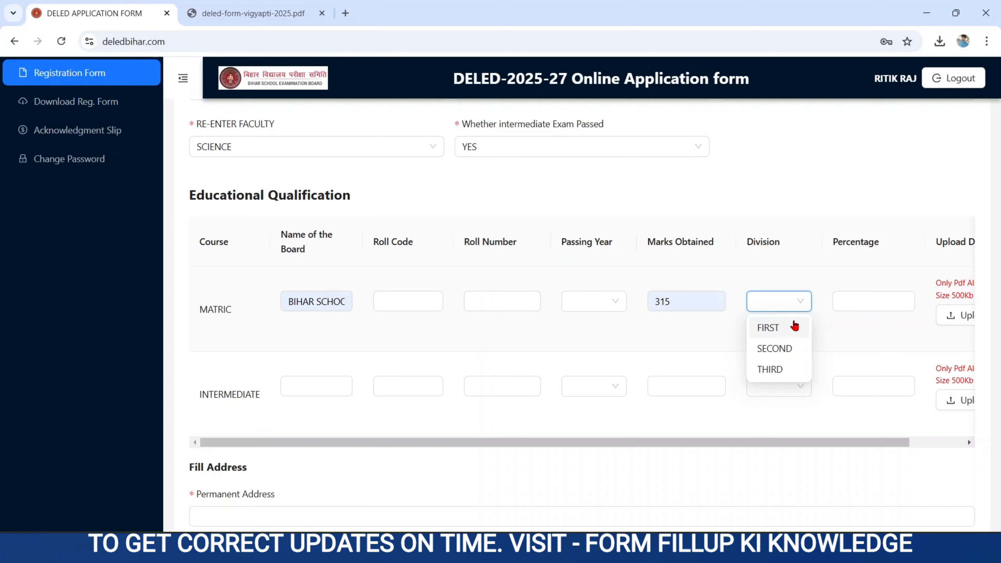
left_click(768, 331)
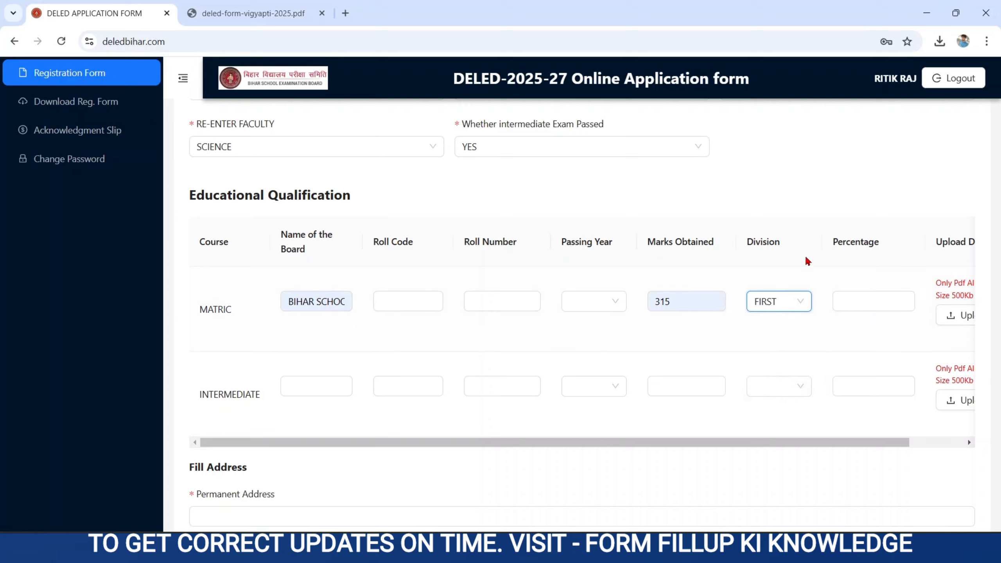
left_click_drag(837, 241, 874, 243)
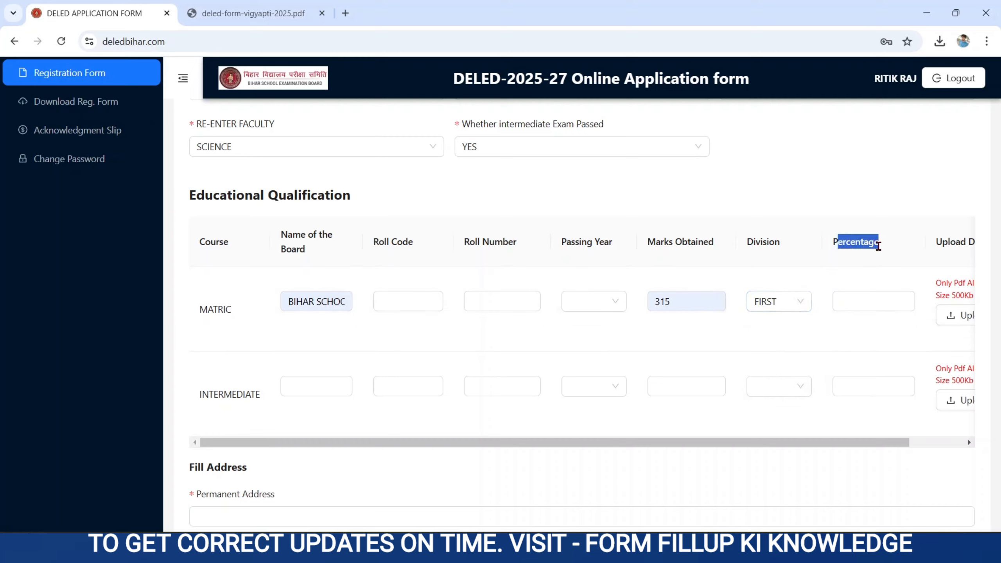
left_click(880, 300)
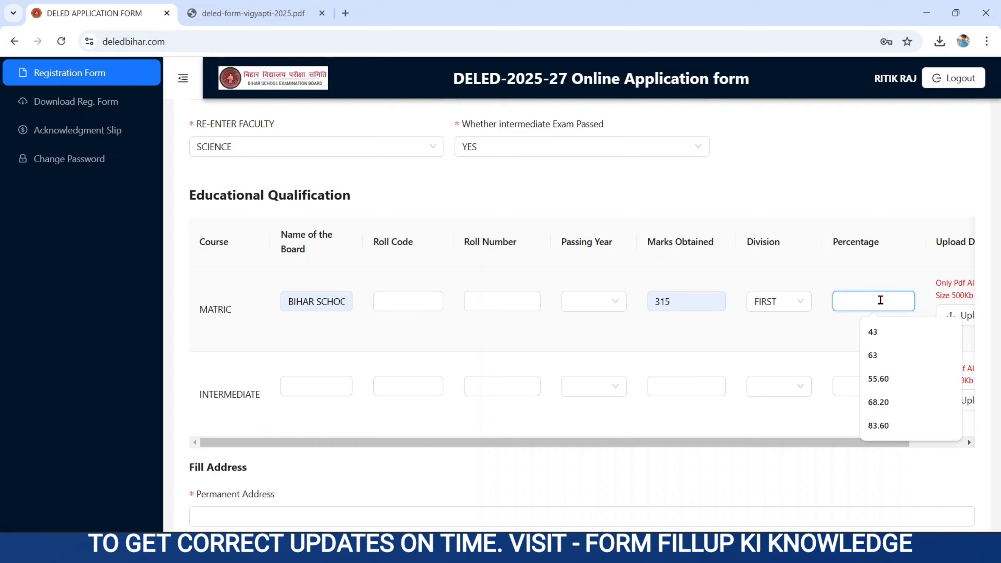
left_click(873, 356)
- Scroll right to review the PDF 500Kb upload size-limit note, then scroll back
left_click(934, 272)
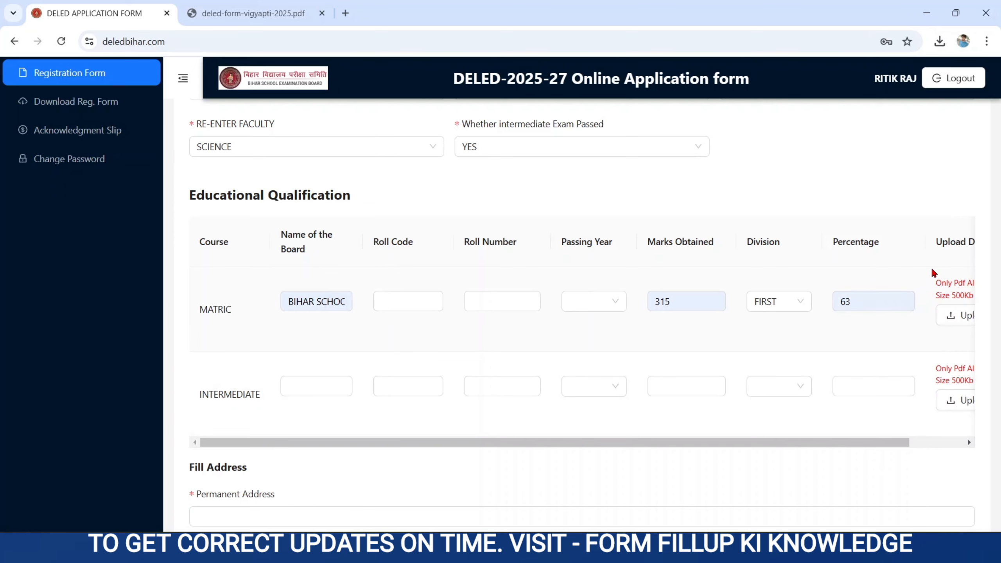
scroll(934, 272, "right", 3)
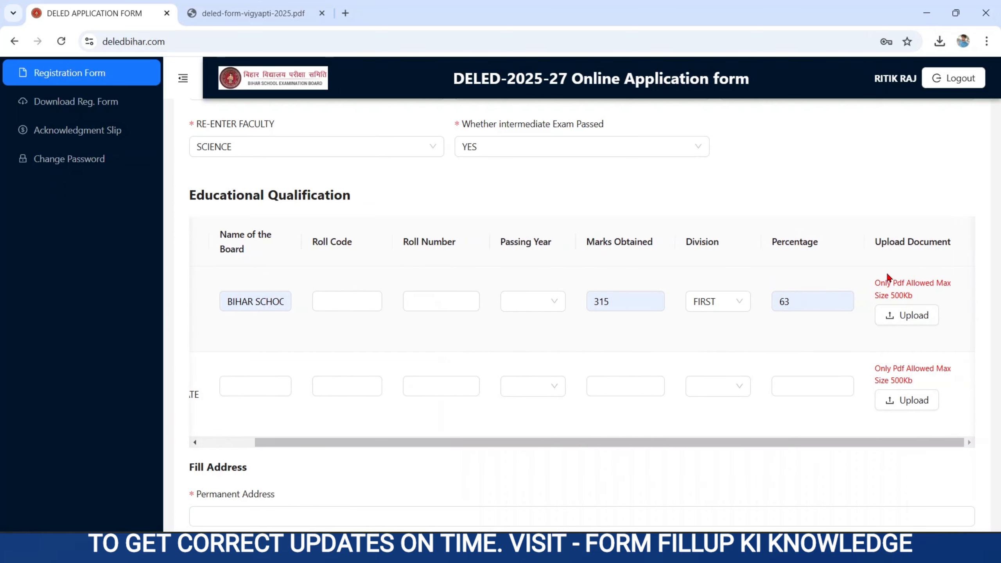
left_click_drag(876, 280, 924, 298)
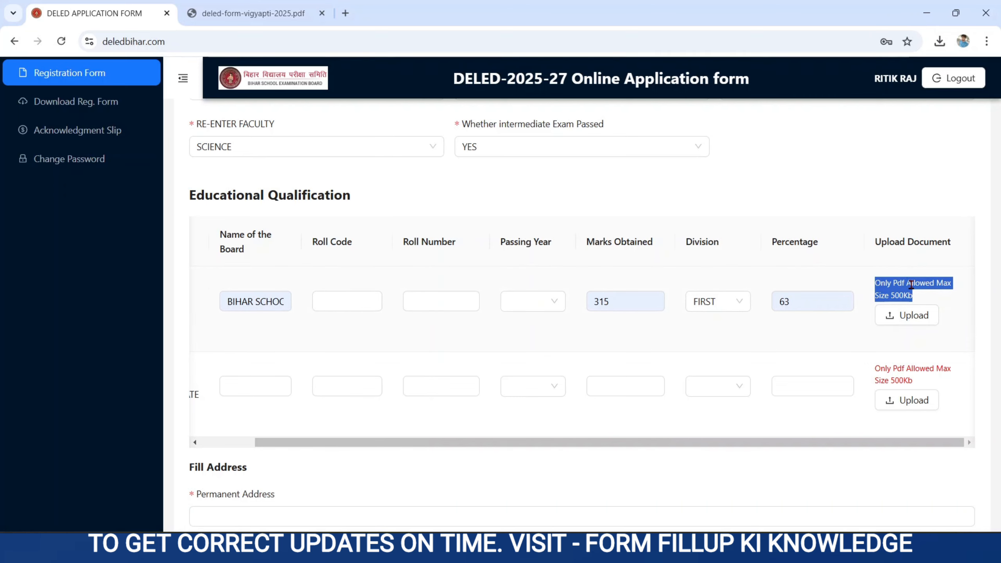
left_click(769, 343)
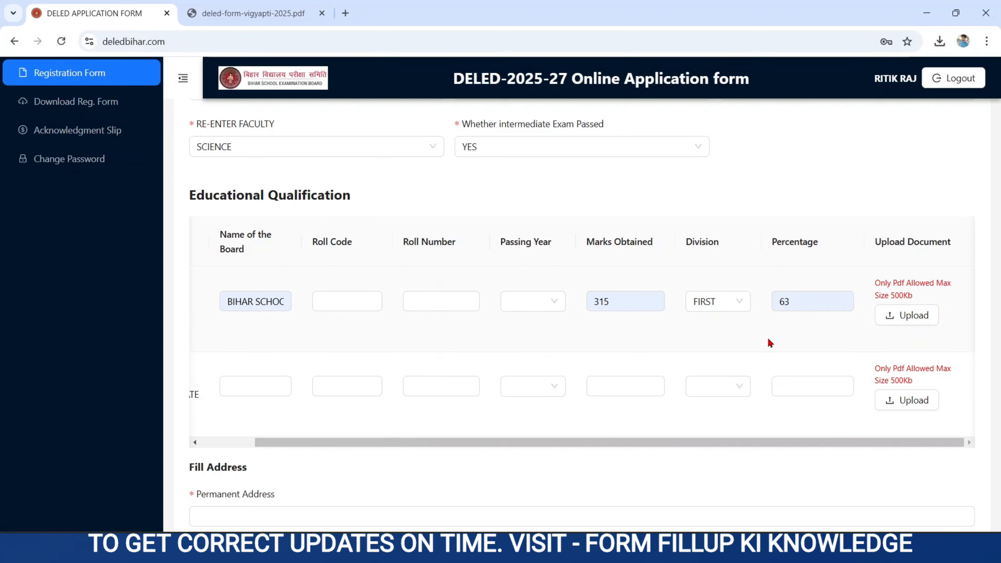
scroll(769, 342, "left", 3)
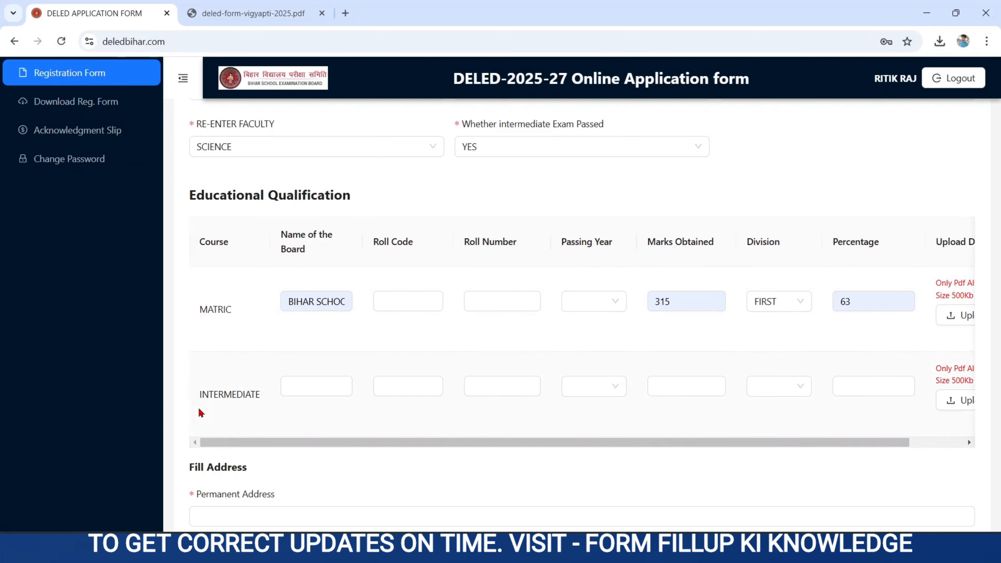
- Choose the Bihar School board for Intermediate and pass over its roll code, roll number and year
left_click_drag(201, 397, 261, 395)
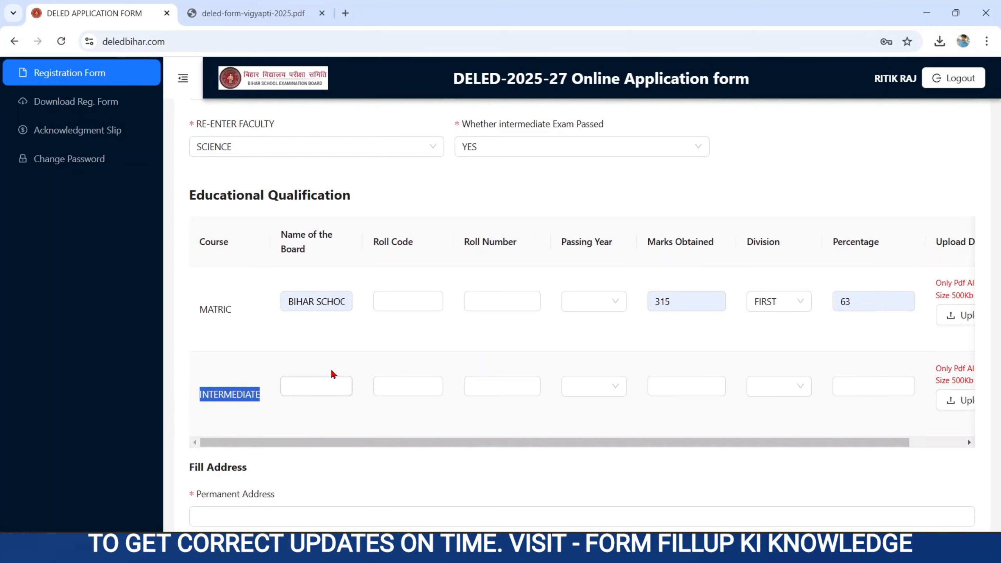
left_click(314, 381)
left_click(347, 418)
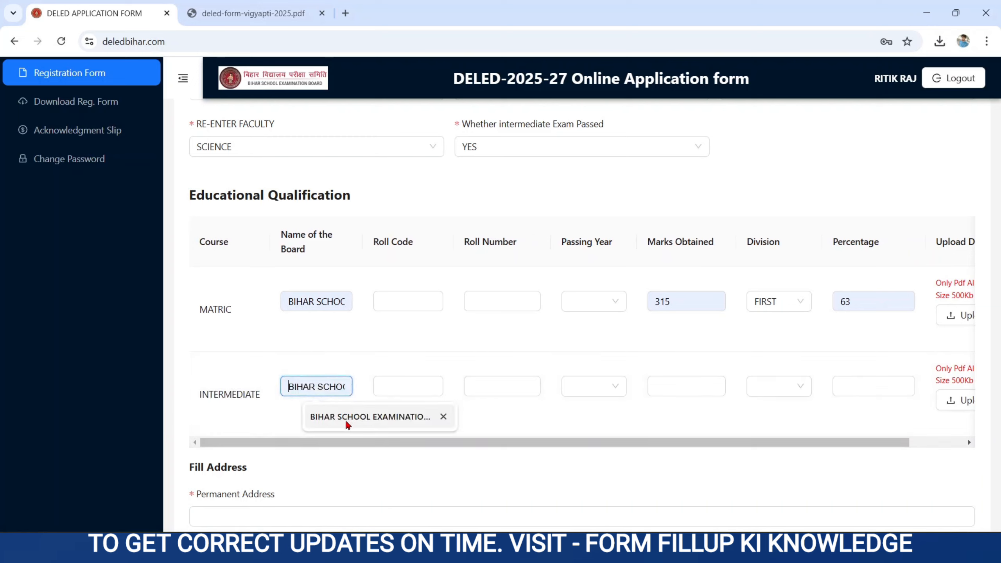
left_click(391, 388)
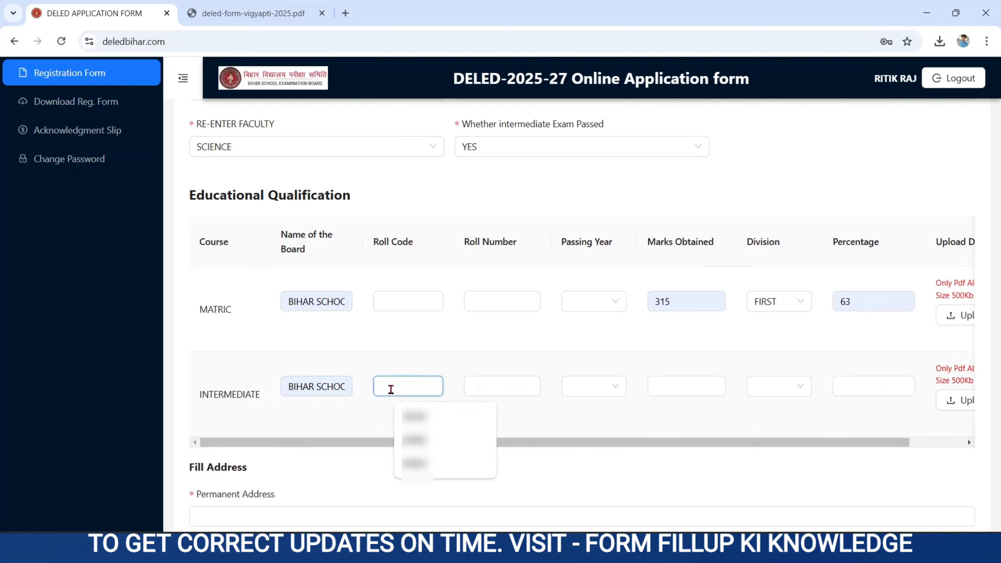
left_click(492, 380)
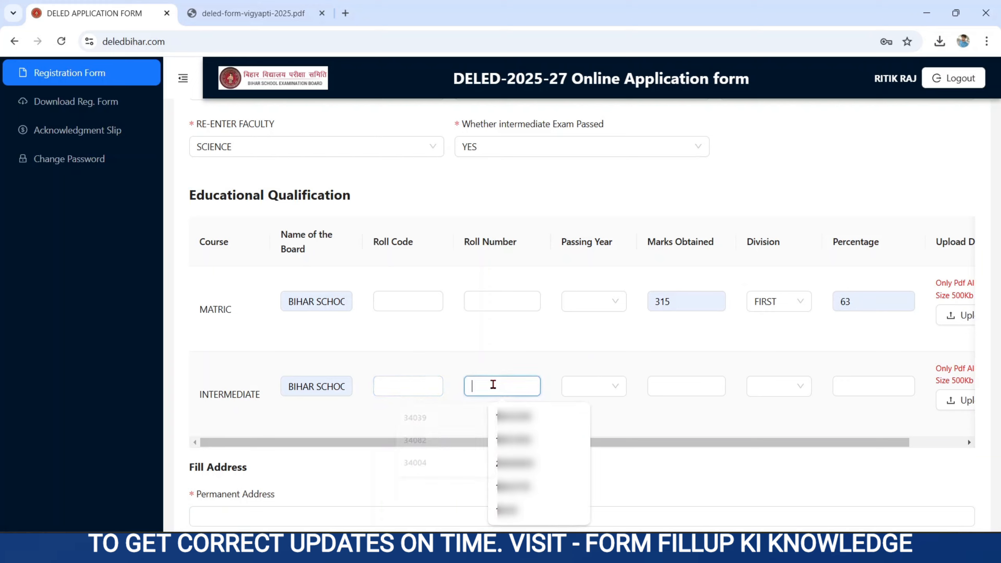
left_click(604, 387)
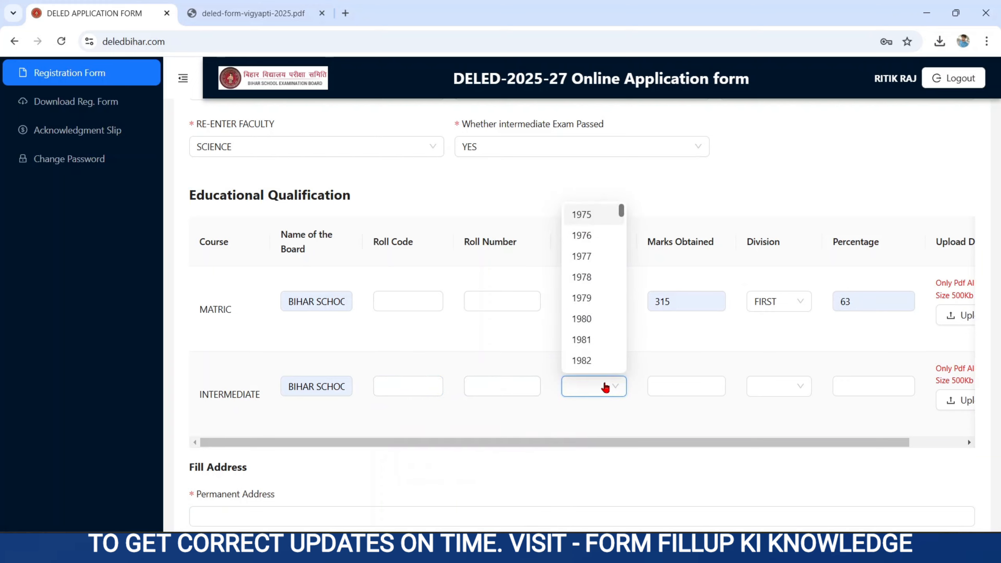
left_click(605, 387)
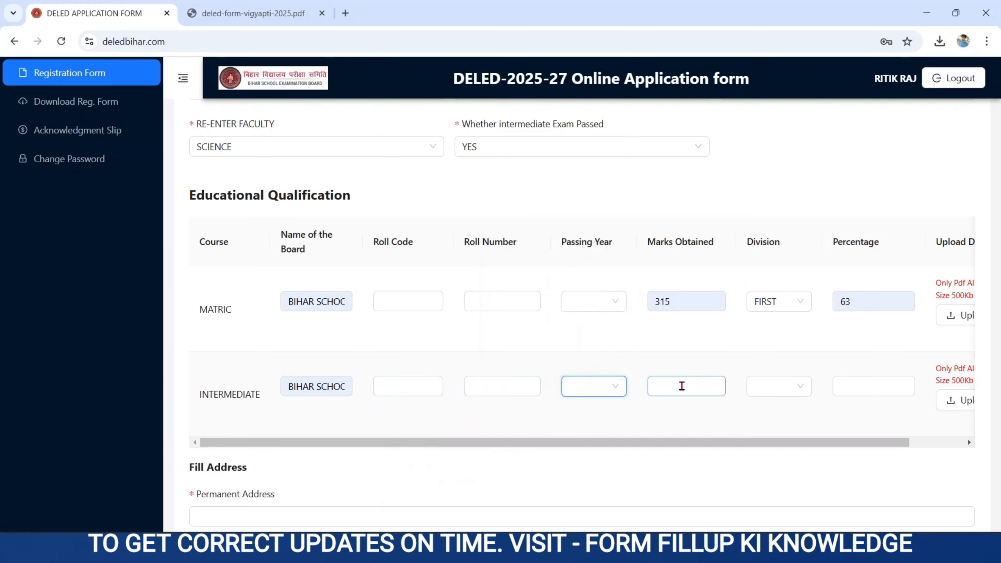
- Enter 276 marks, SECOND division and 55.20 percentage for Intermediate
left_click(682, 385)
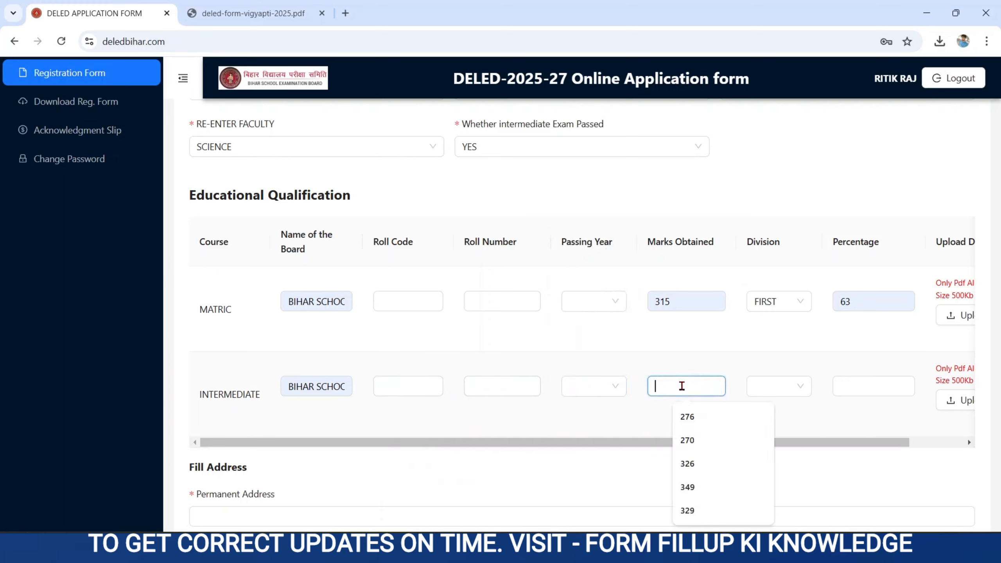
left_click(692, 417)
left_click(780, 392)
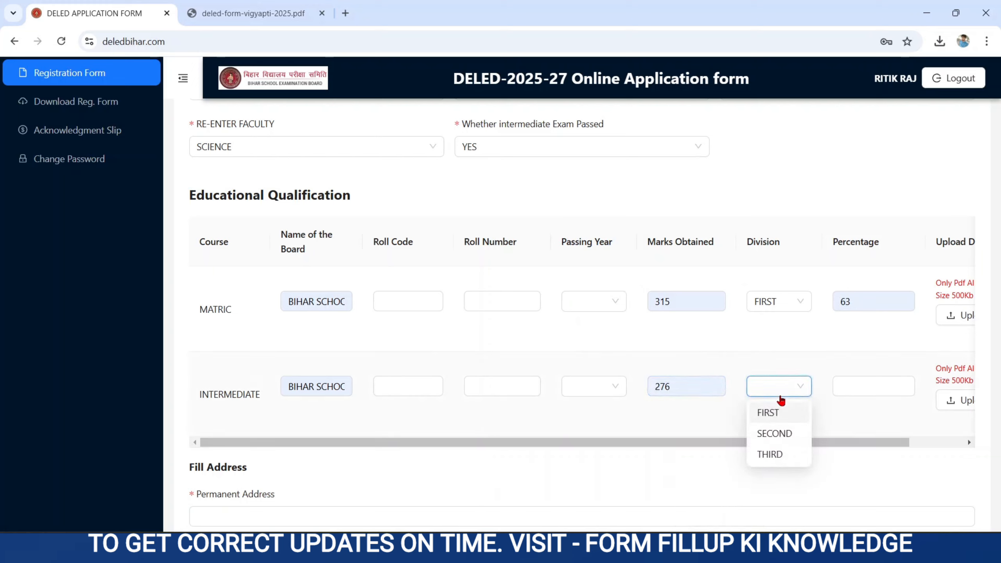
left_click(779, 434)
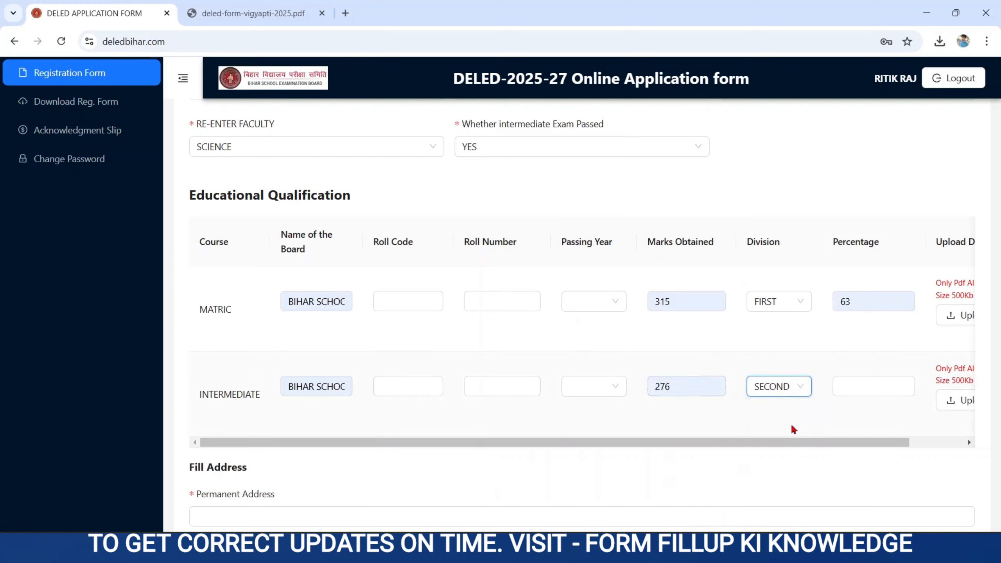
left_click(851, 390)
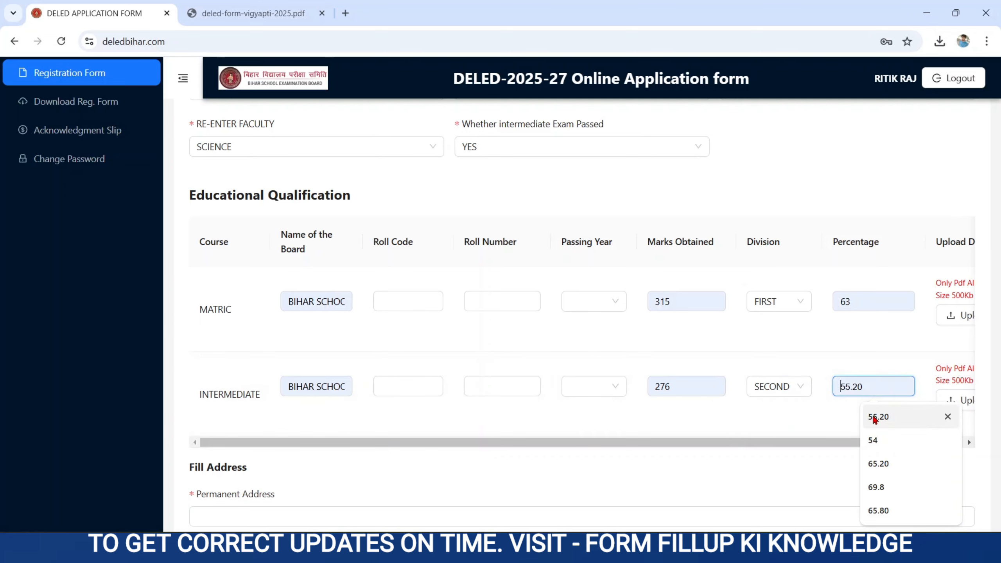
left_click(872, 417)
left_click(845, 419)
- Review the PDF-only 500Kb upload rule, then scroll toward the Fill Address section
scroll(844, 418, "right", 3)
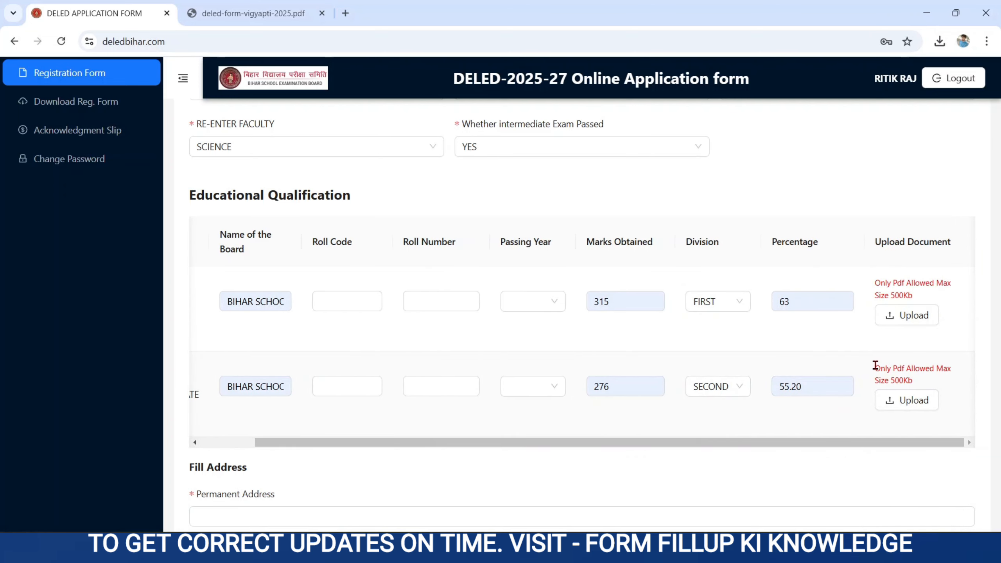
triple_click(881, 367)
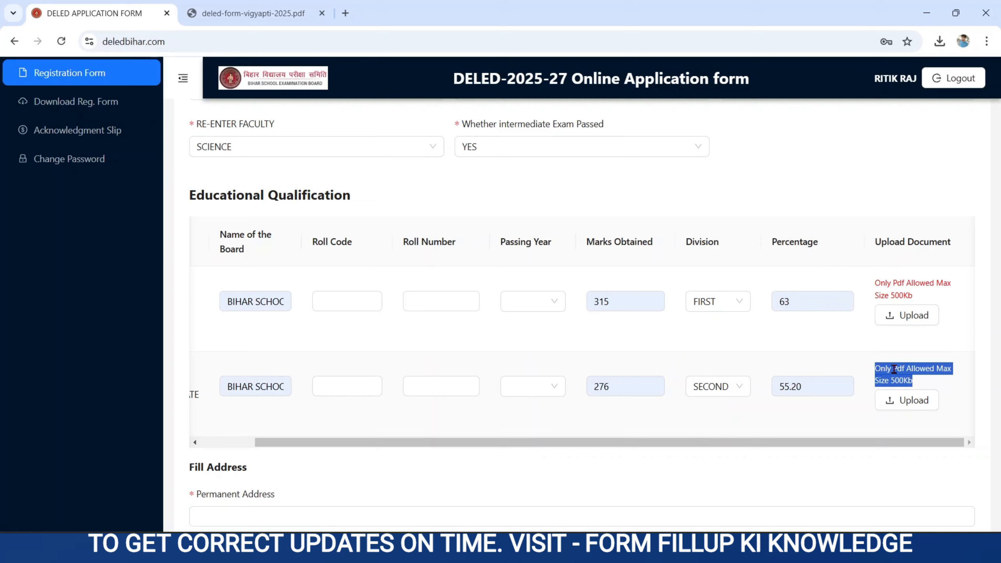
left_click(838, 415)
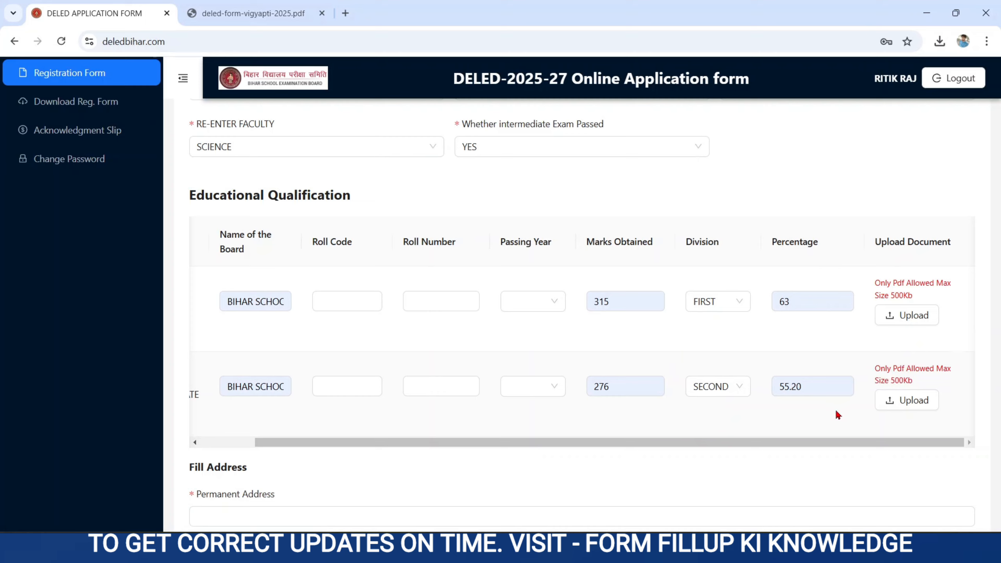
scroll(838, 415, "up", 1)
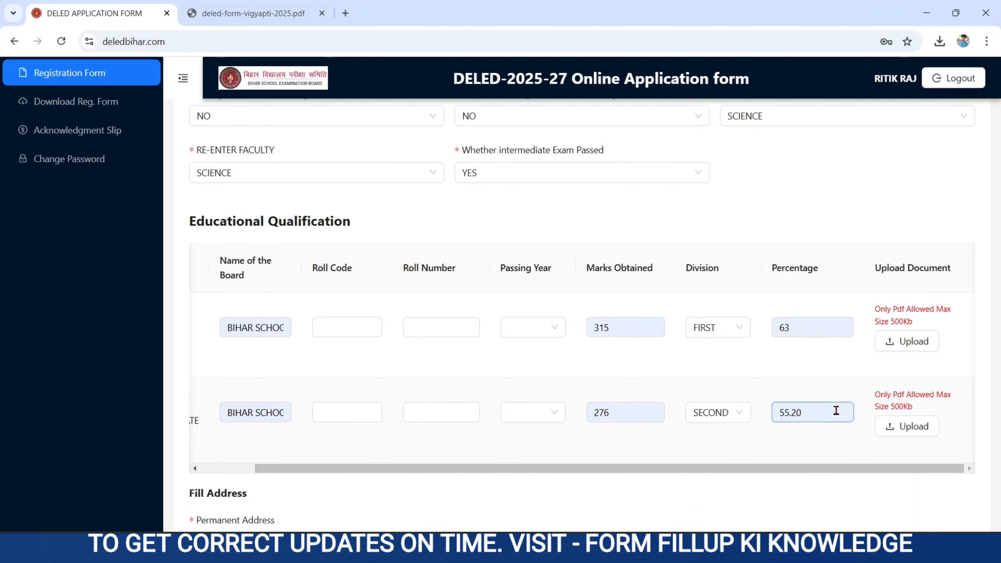
scroll(838, 415, "down", 5)
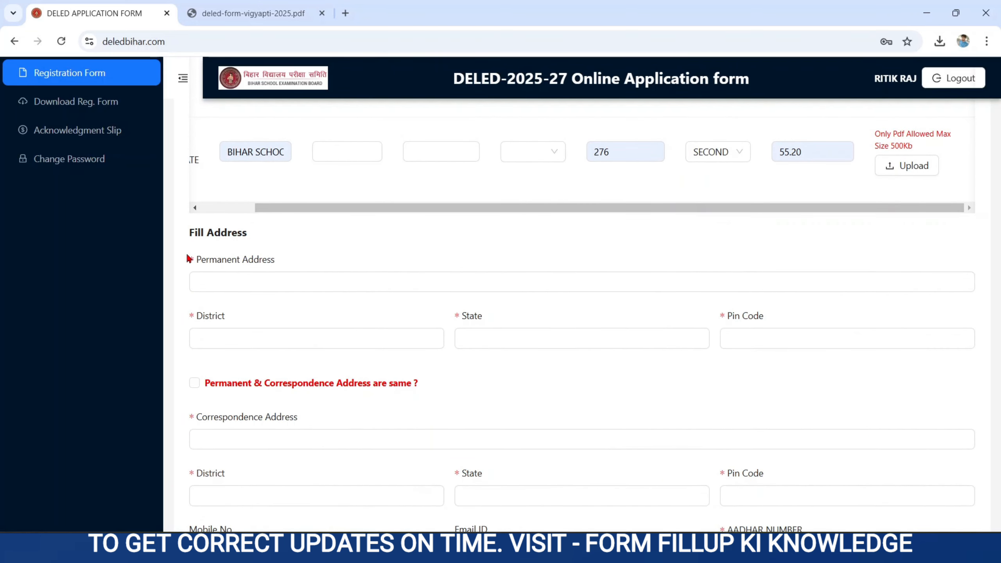
- Type the permanent address, choose EAST CHAMPARAN as district, and check the State and Pin Code fields
left_click_drag(188, 259, 276, 262)
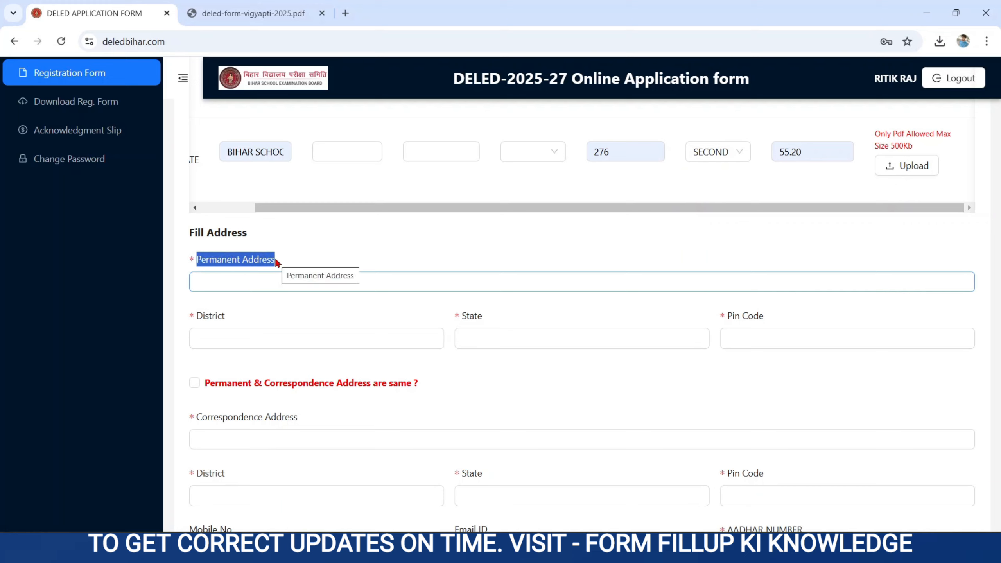
left_click(249, 290)
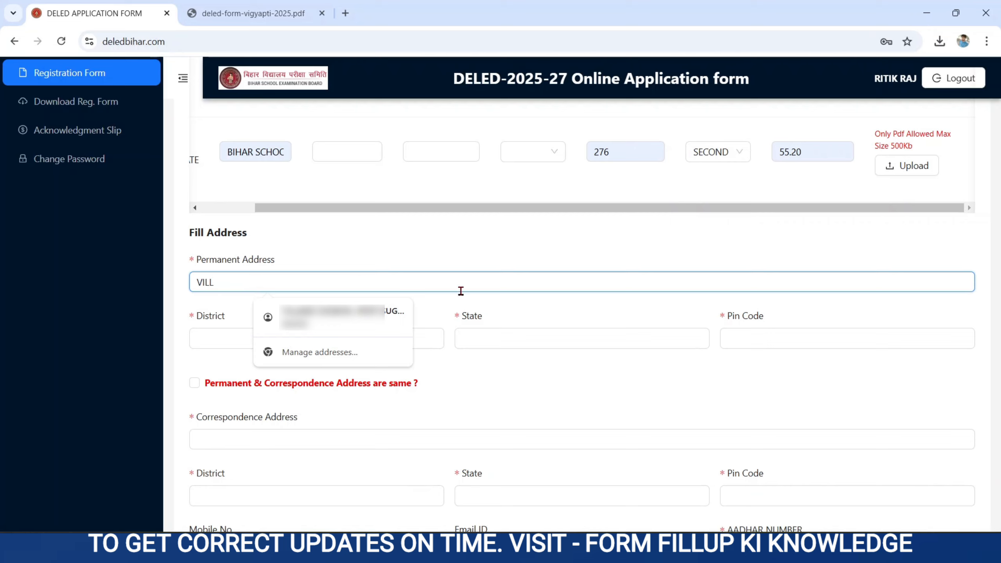
left_click(446, 318)
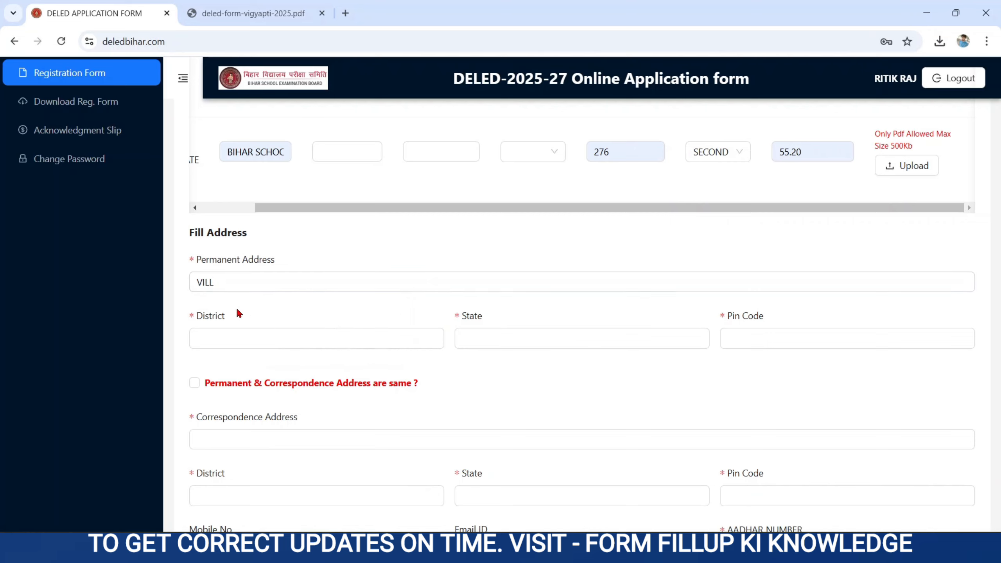
left_click(192, 315)
left_click_drag(192, 314, 253, 324)
left_click(237, 340)
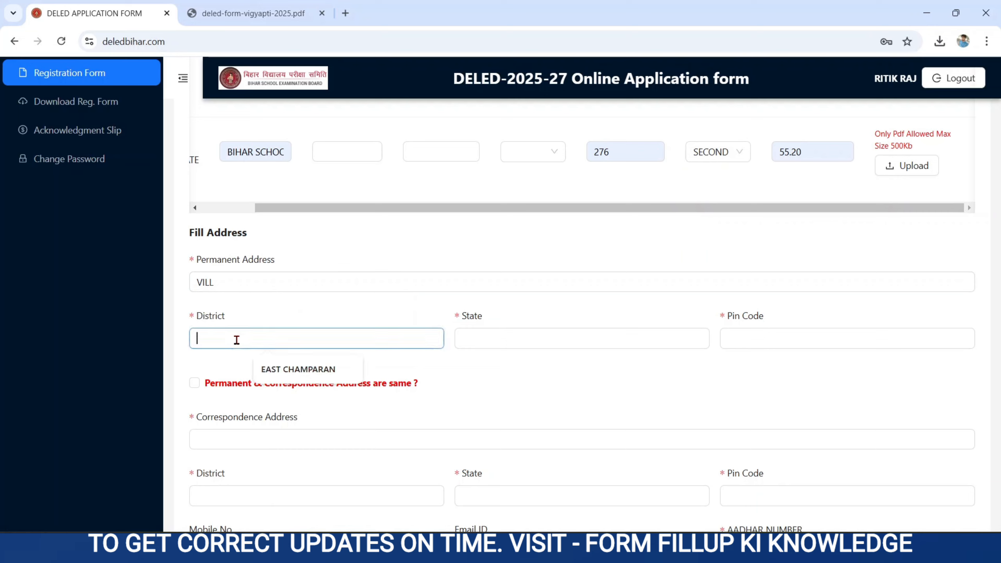
left_click(286, 369)
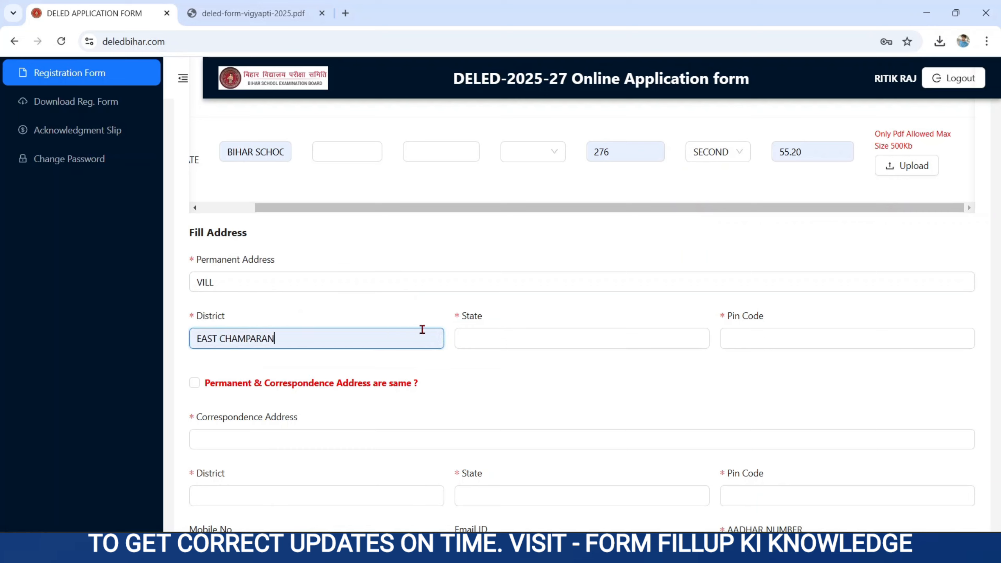
left_click(456, 317)
left_click_drag(457, 317, 517, 317)
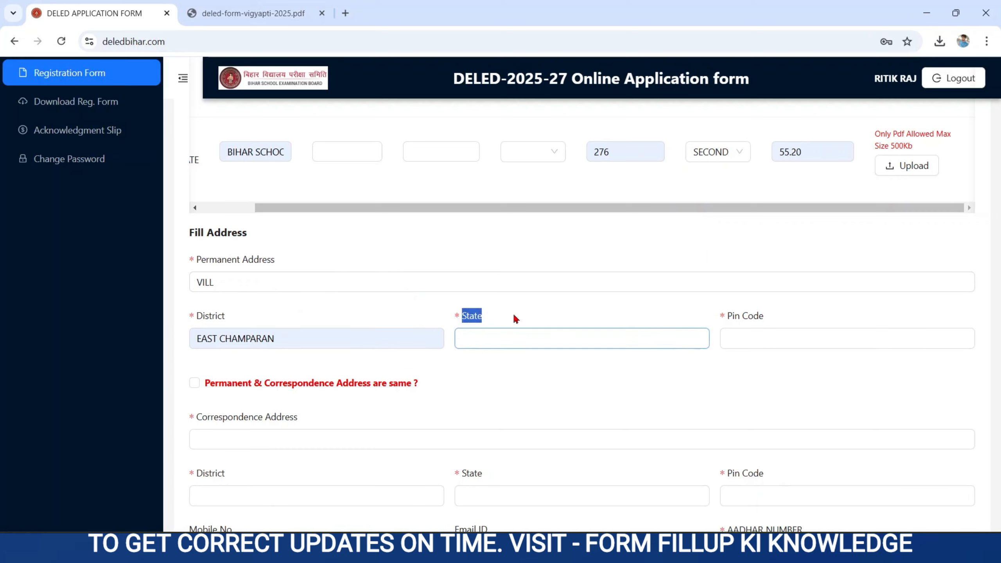
left_click(723, 315)
left_click_drag(722, 314, 772, 319)
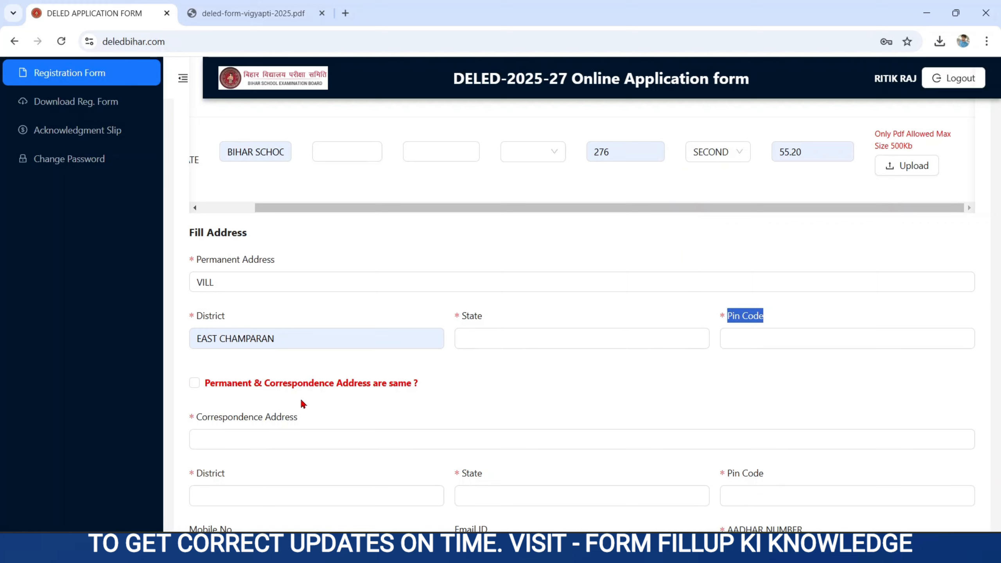
- Tick 'Permanent & Correspondence Address are same ?' so the correspondence address copies the permanent one
left_click_drag(202, 384, 399, 392)
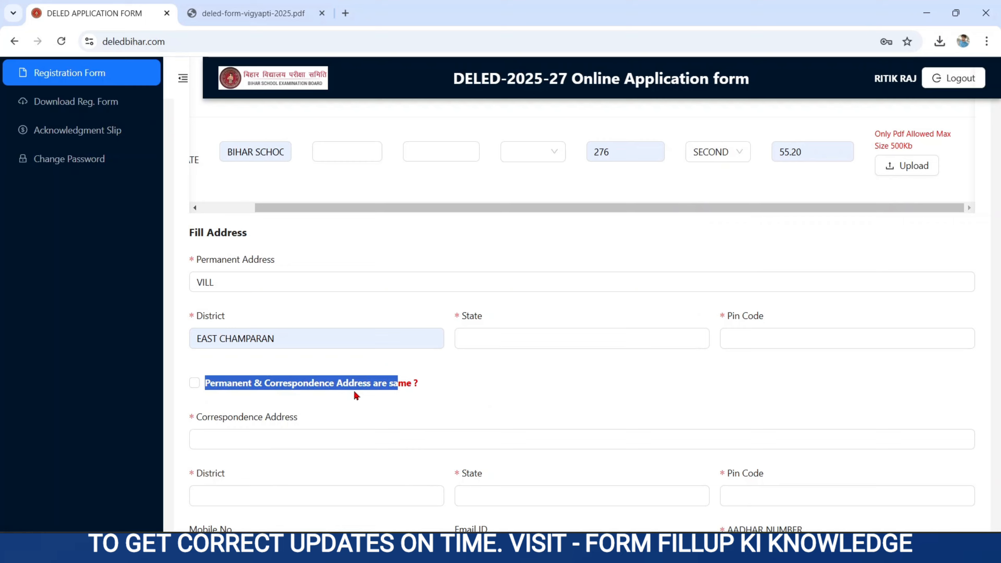
left_click(195, 383)
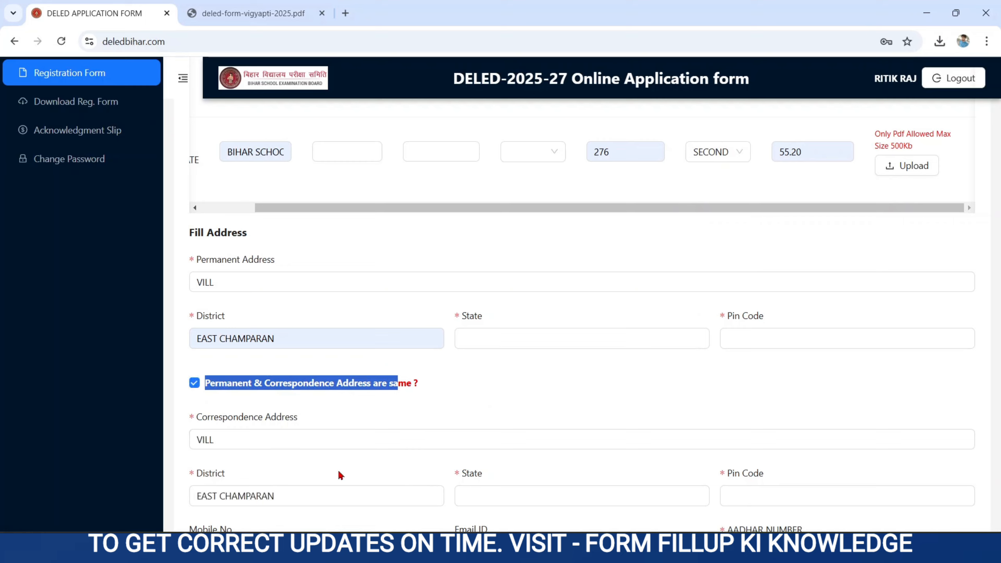
left_click(194, 383)
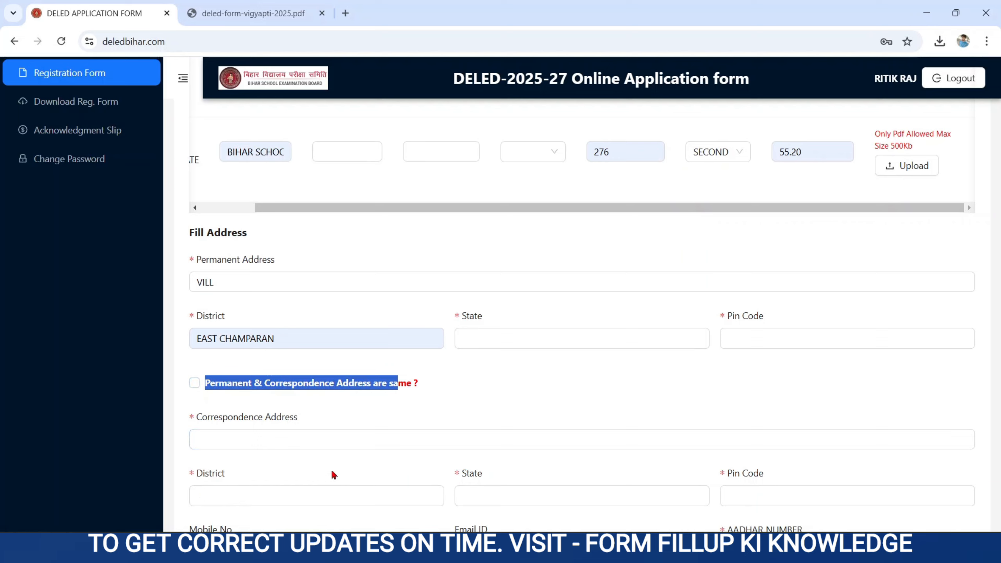
left_click(194, 383)
left_click(469, 397)
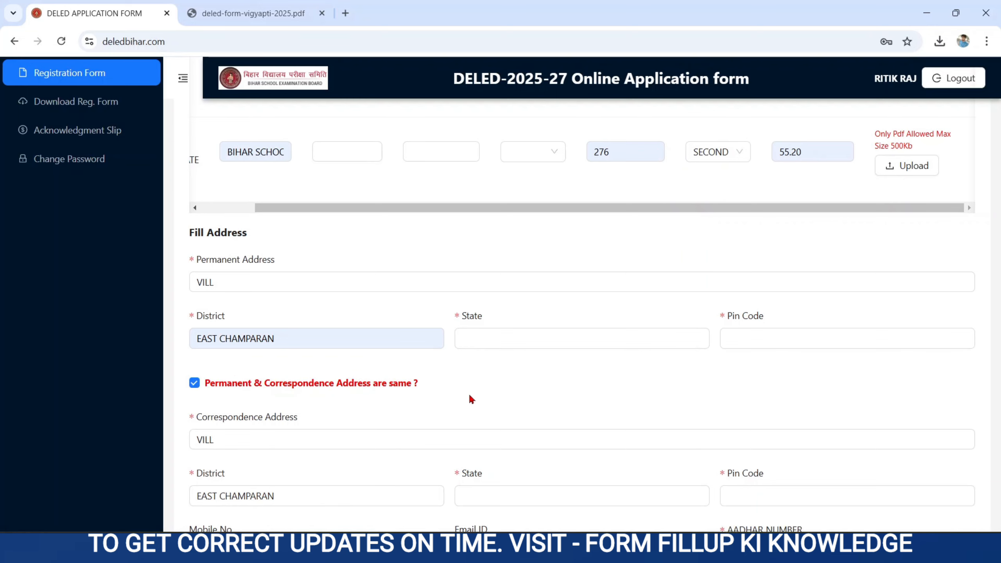
scroll(217, 140, "down", 8)
left_click_drag(186, 139, 244, 140)
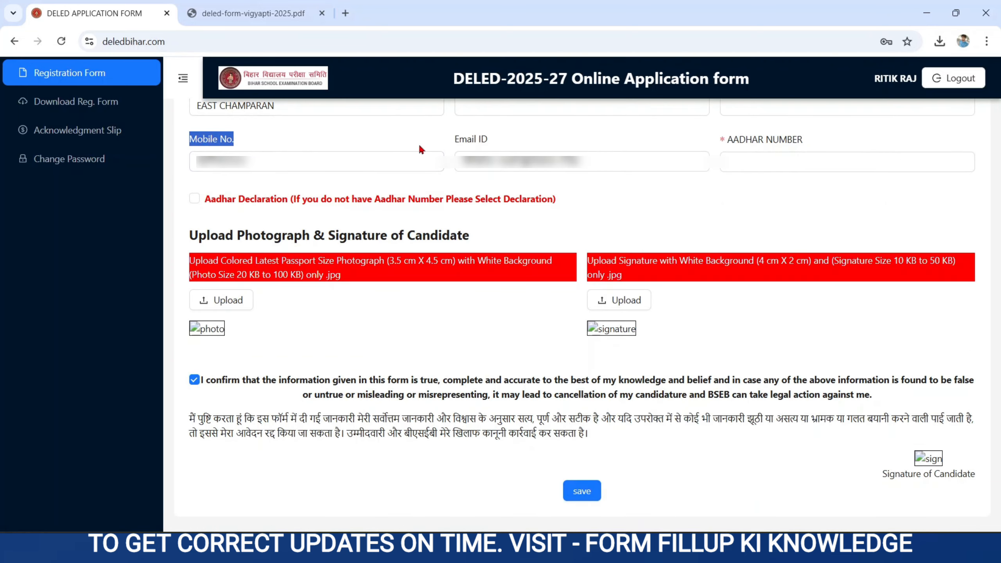
- After checking the Email ID and AADHAR NUMBER fields, tick Aadhar Declaration to show the no-Aadhar note
left_click(451, 142)
left_click_drag(451, 142, 496, 145)
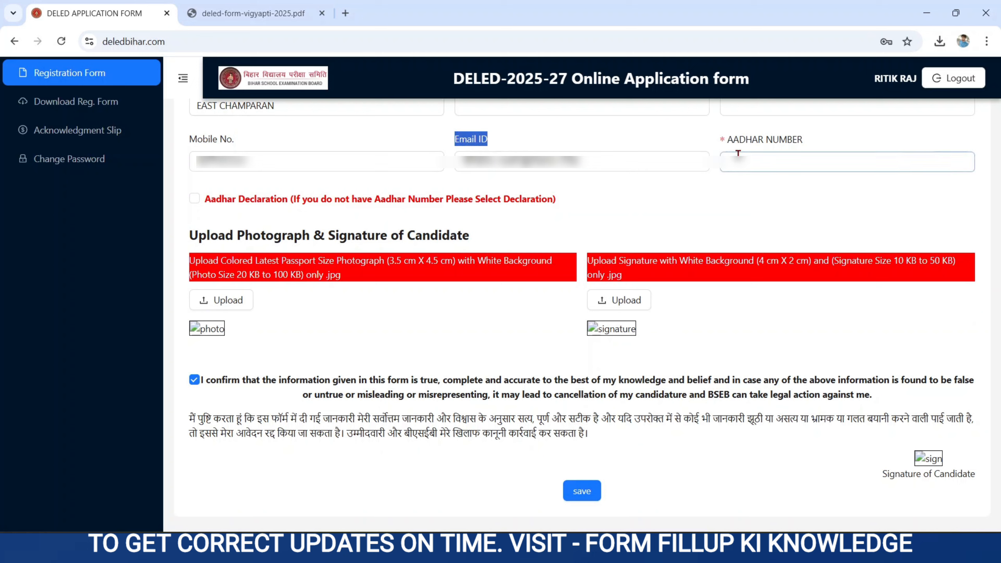
left_click_drag(728, 146, 804, 145)
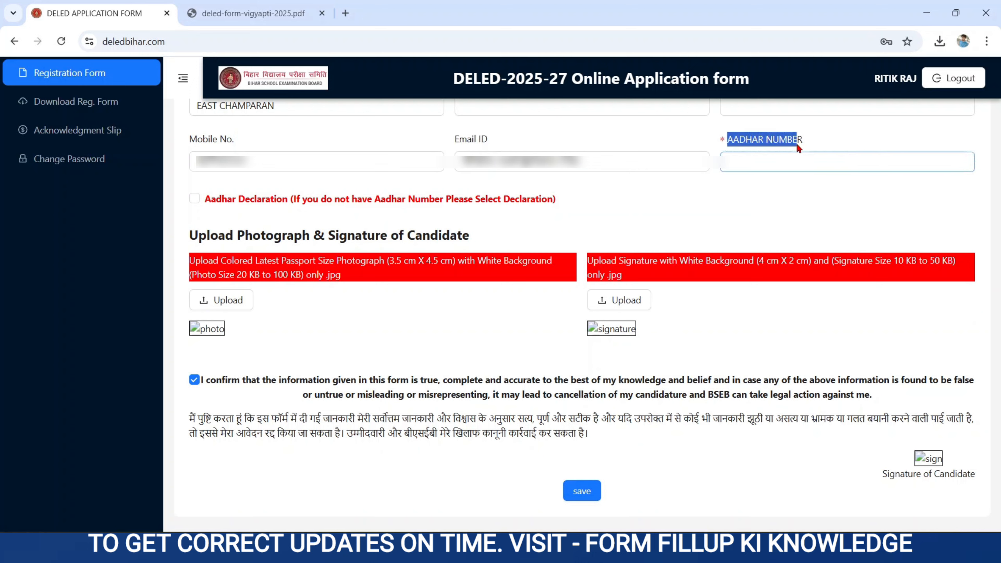
left_click(764, 171)
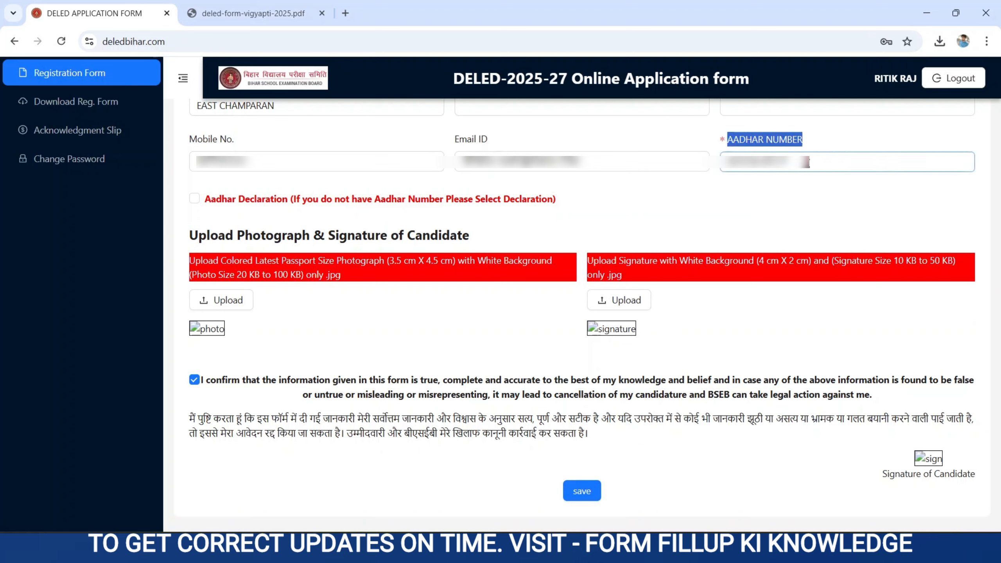
left_click(190, 200)
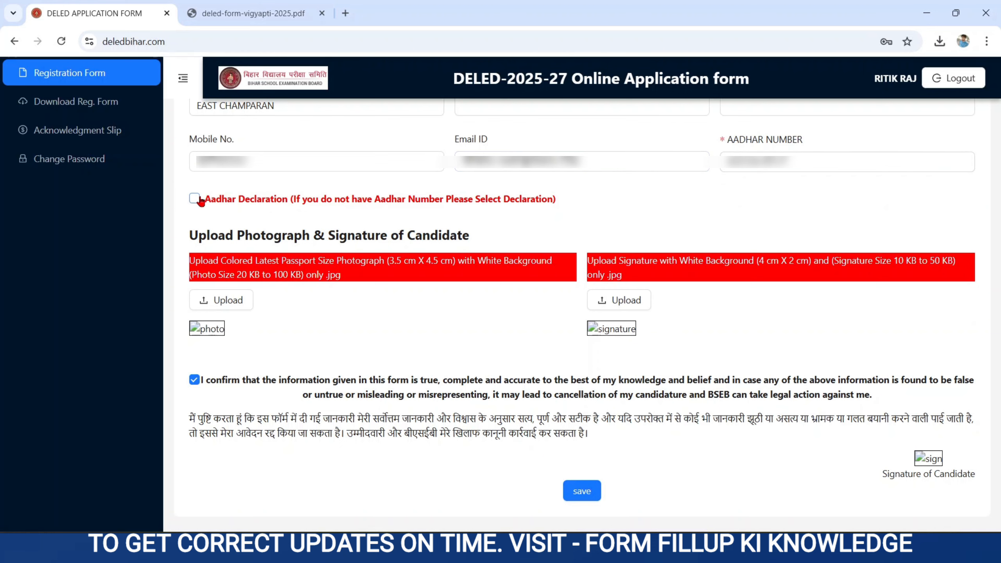
left_click(194, 199)
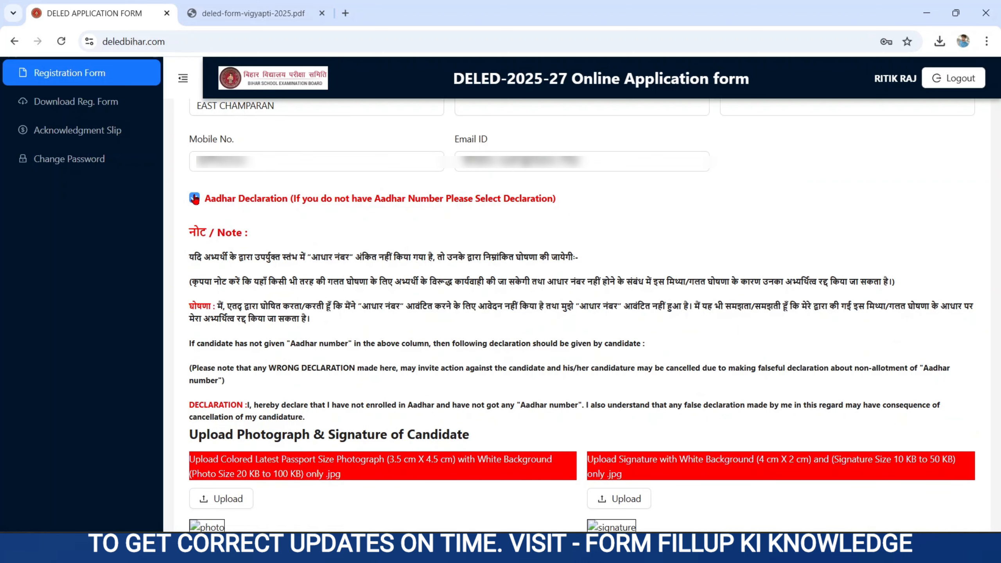
- Untick Aadhar Declaration and upload ssc_mts-removebg-preview3.jpeg as the candidate photograph
left_click(194, 199)
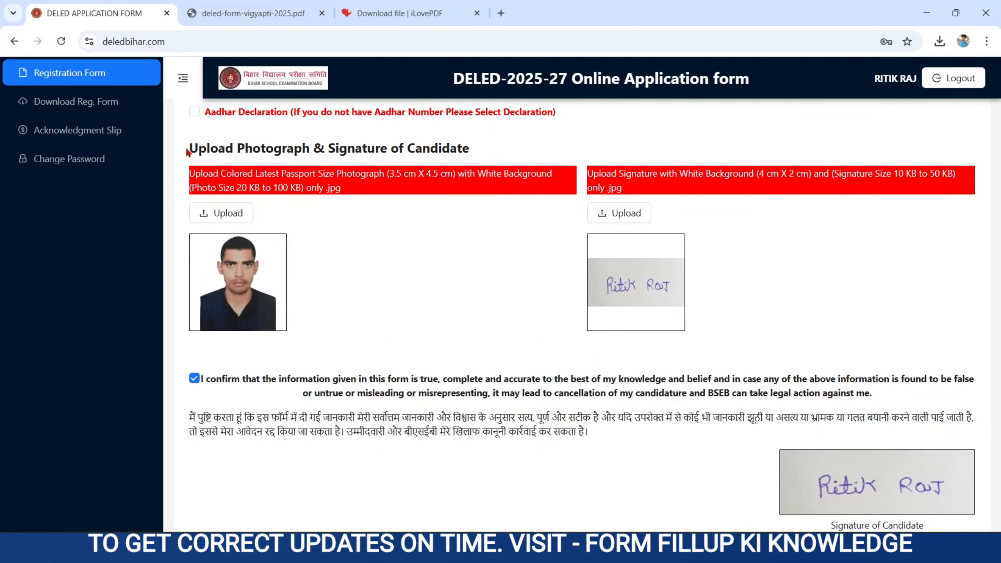
left_click_drag(188, 149, 389, 175)
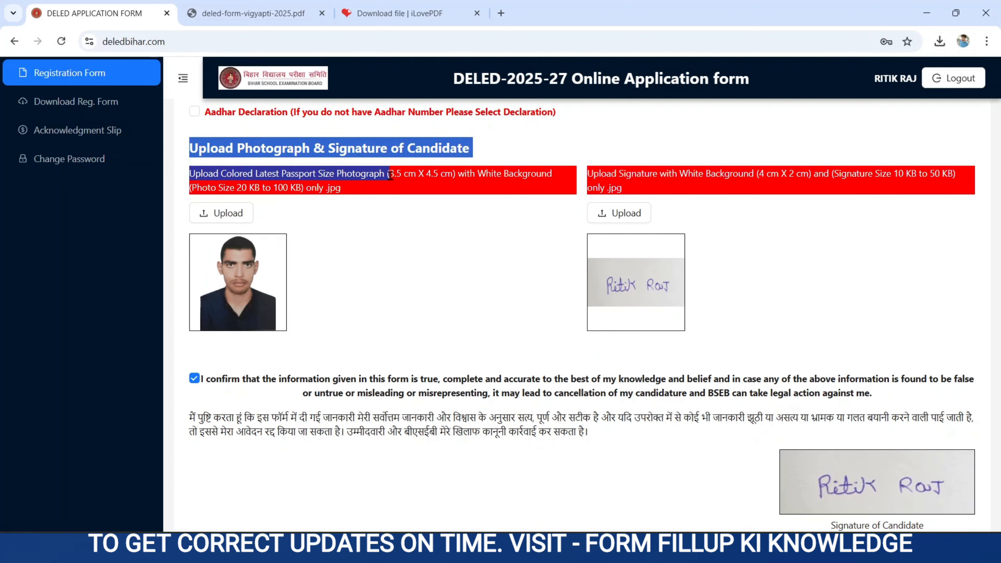
left_click(254, 176)
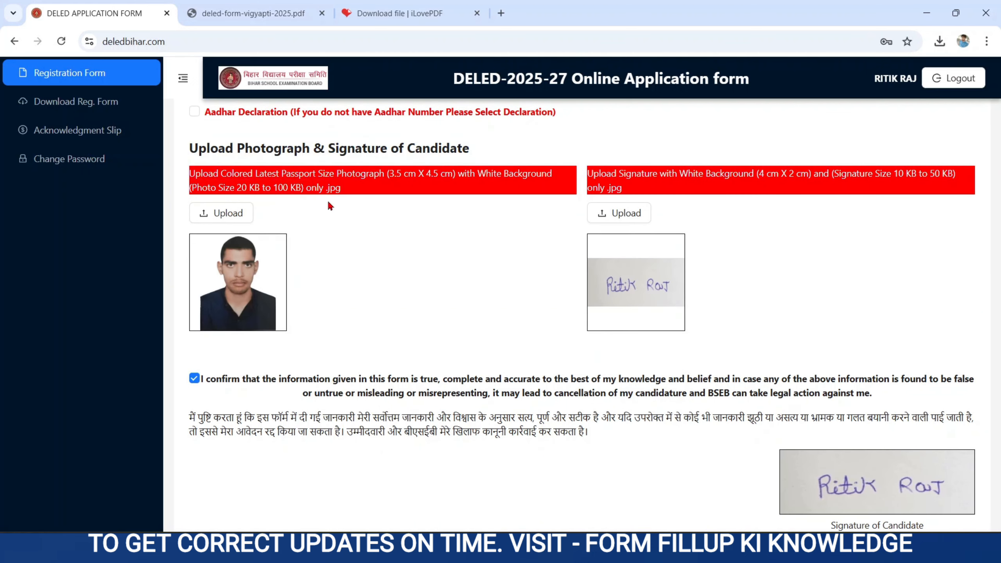
left_click_drag(190, 174, 337, 198)
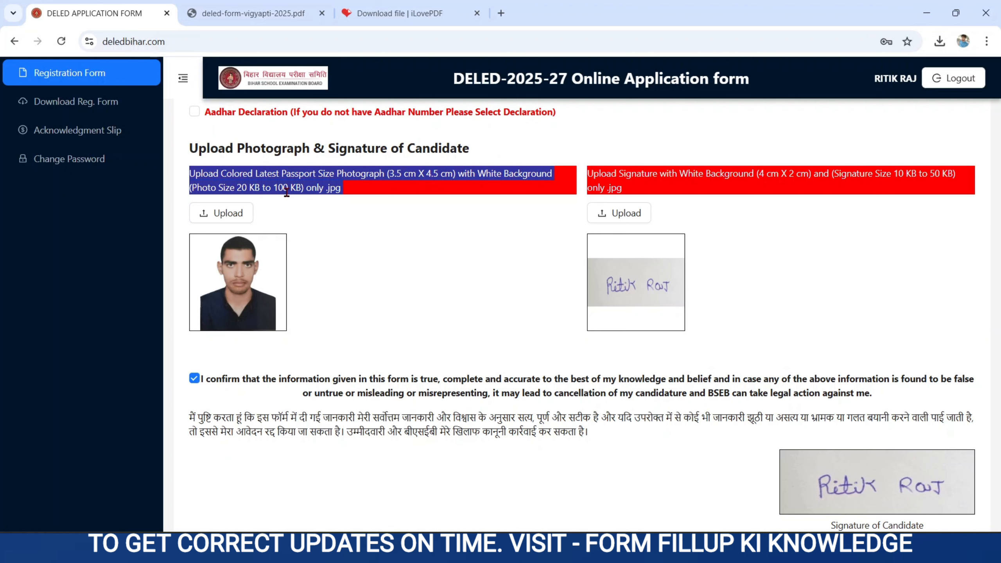
left_click(237, 214)
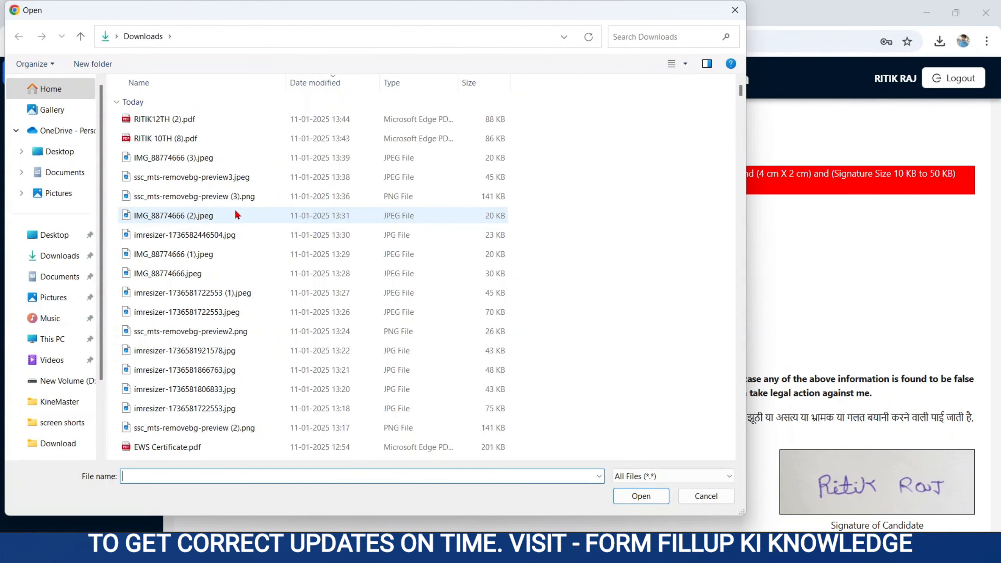
double_click(193, 177)
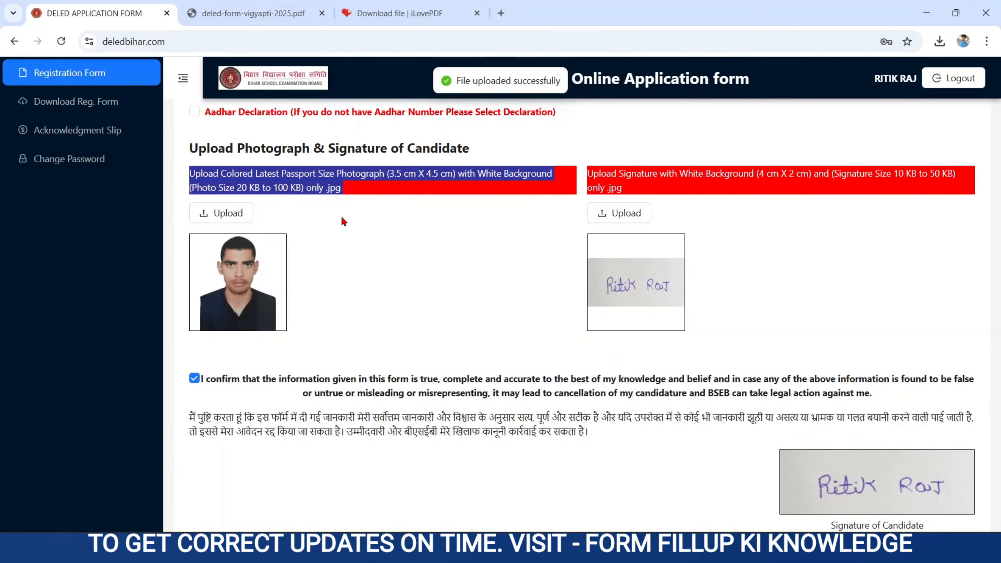
- Upload IMG_88774666 (3).jpeg as the signature and confirm the upload success message
left_click(456, 80)
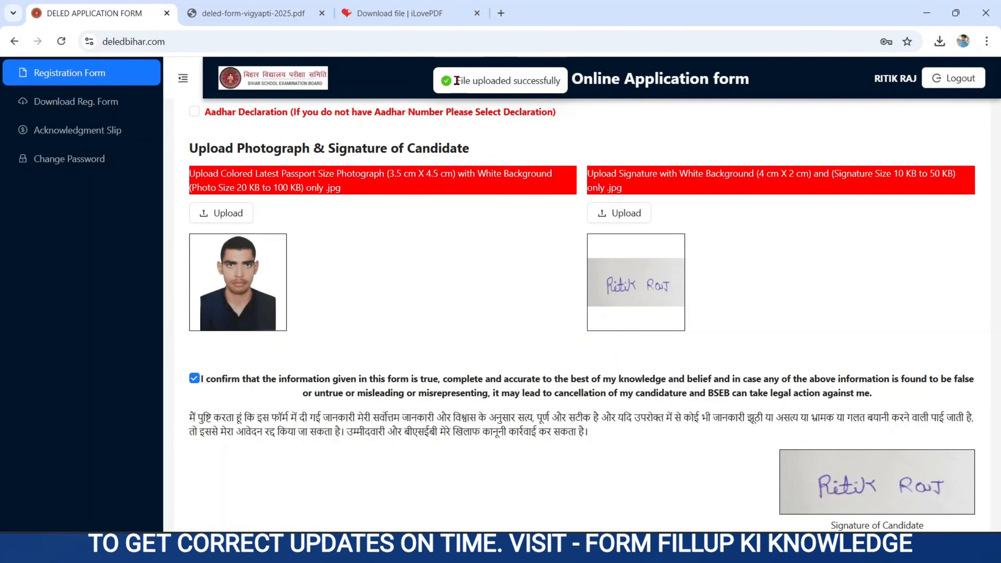
left_click_drag(456, 81, 574, 98)
left_click(531, 200)
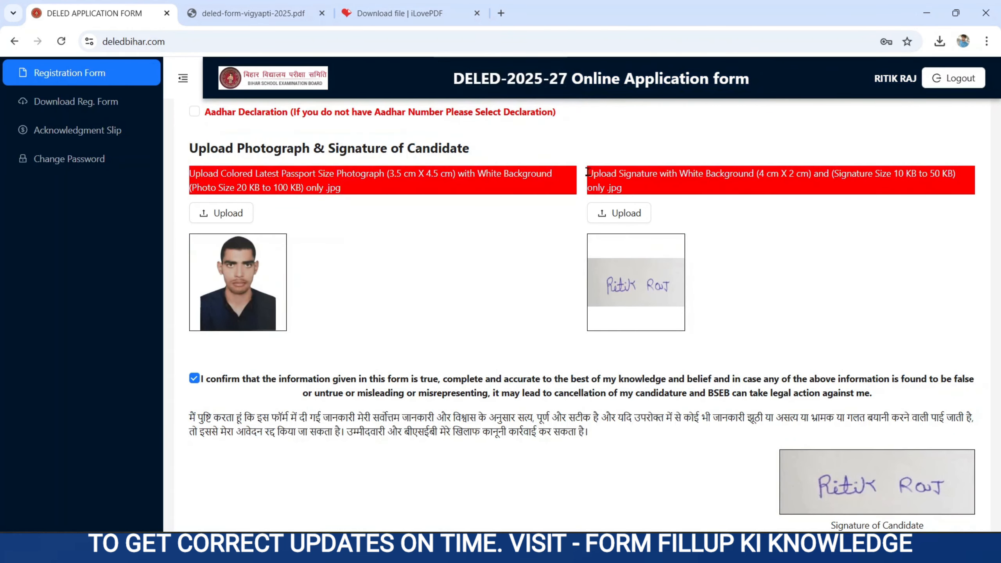
left_click_drag(587, 173, 637, 192)
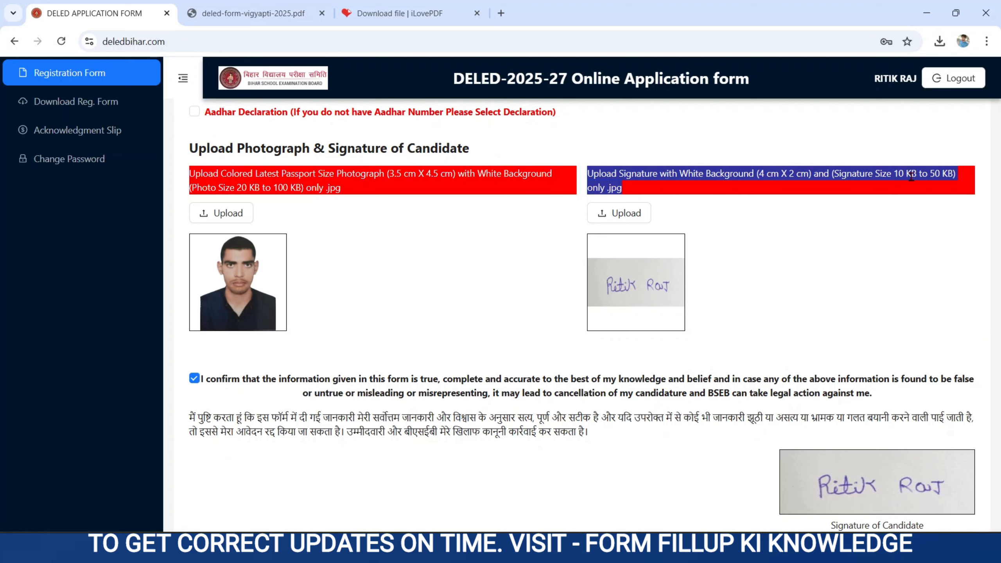
left_click(609, 214)
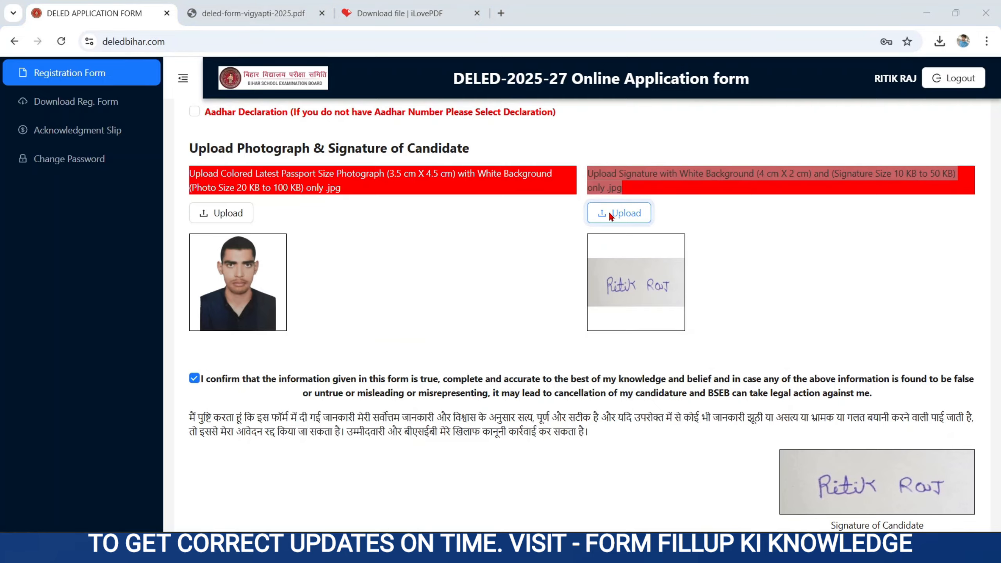
left_click(213, 160)
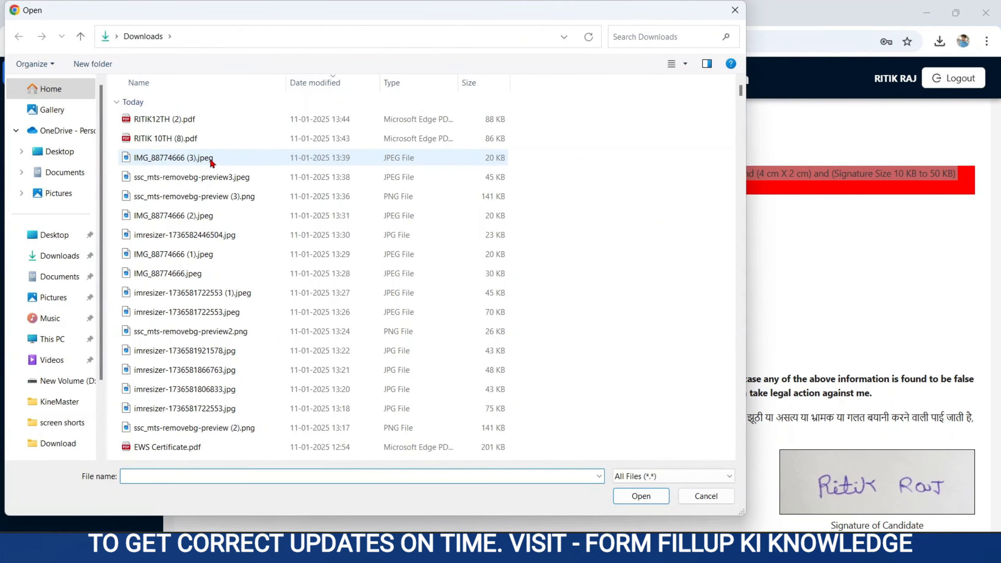
double_click(213, 160)
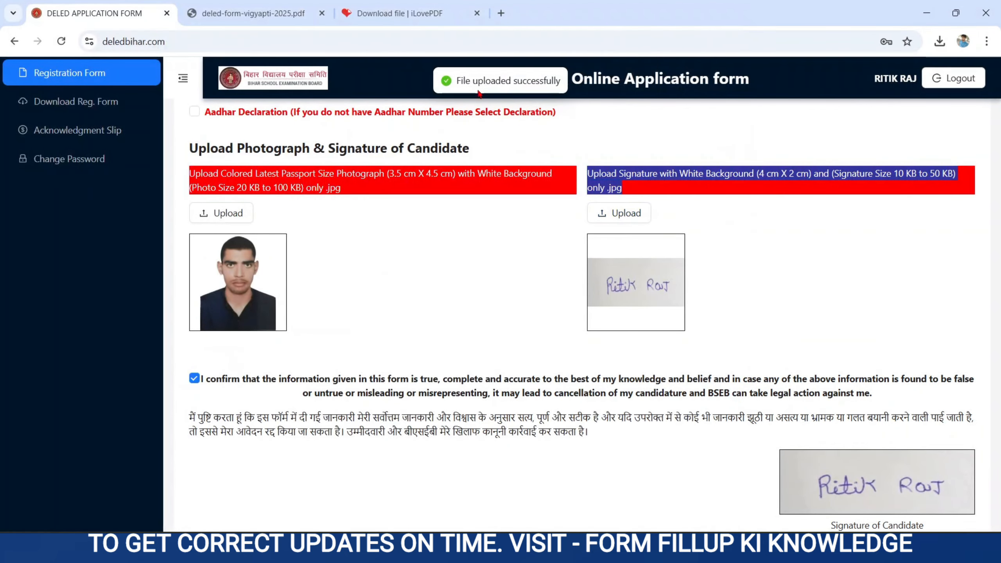
left_click(458, 77)
left_click_drag(458, 78, 561, 84)
left_click(496, 256)
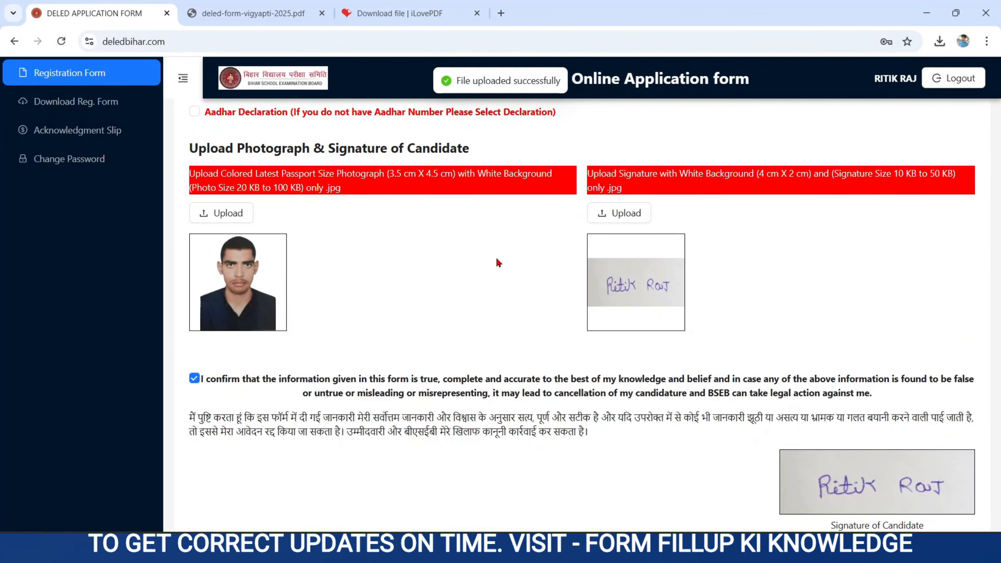
scroll(496, 257, "down", 2)
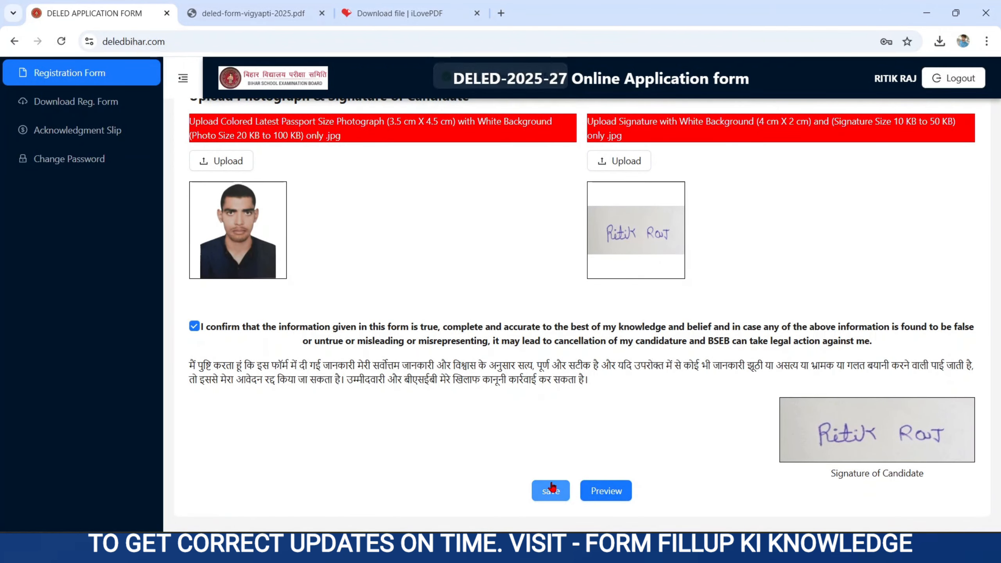
- Save the application form, then open its preview and scroll to the bottom
left_click(551, 489)
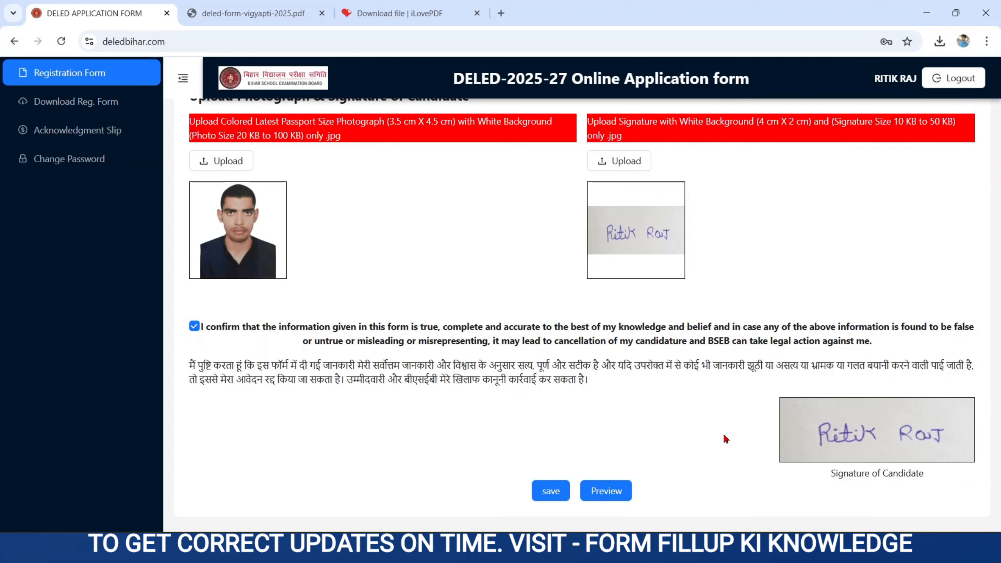
left_click(605, 491)
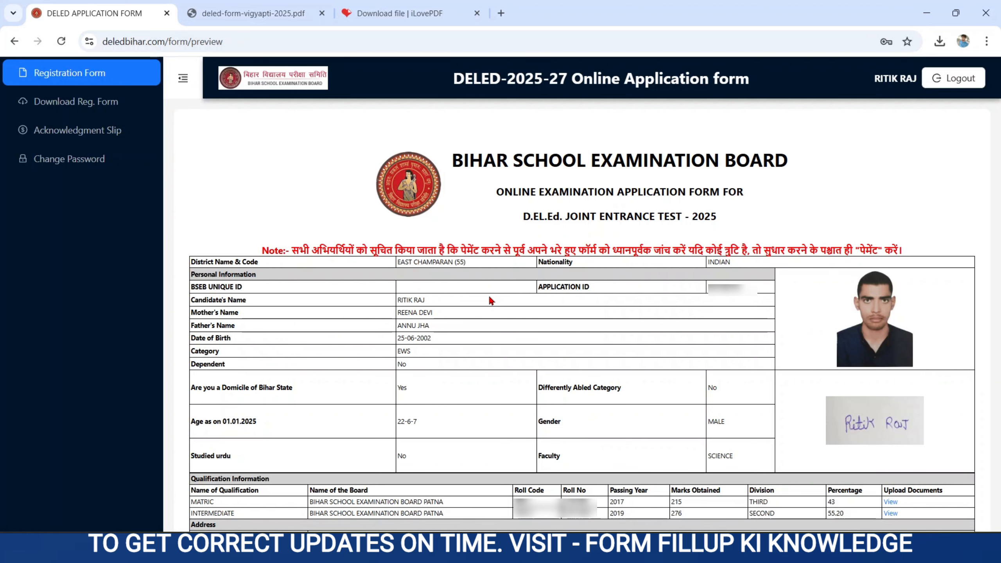
scroll(491, 300, "down", 5)
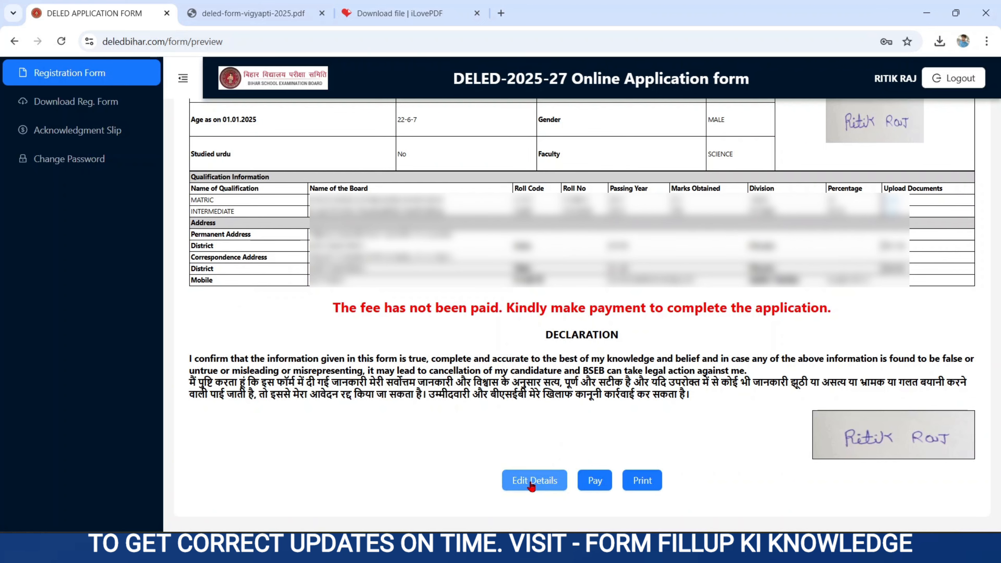
- Open the Pay Registration Fee page showing 960.00 due and choose Pay via sabPaisa
left_click(587, 484)
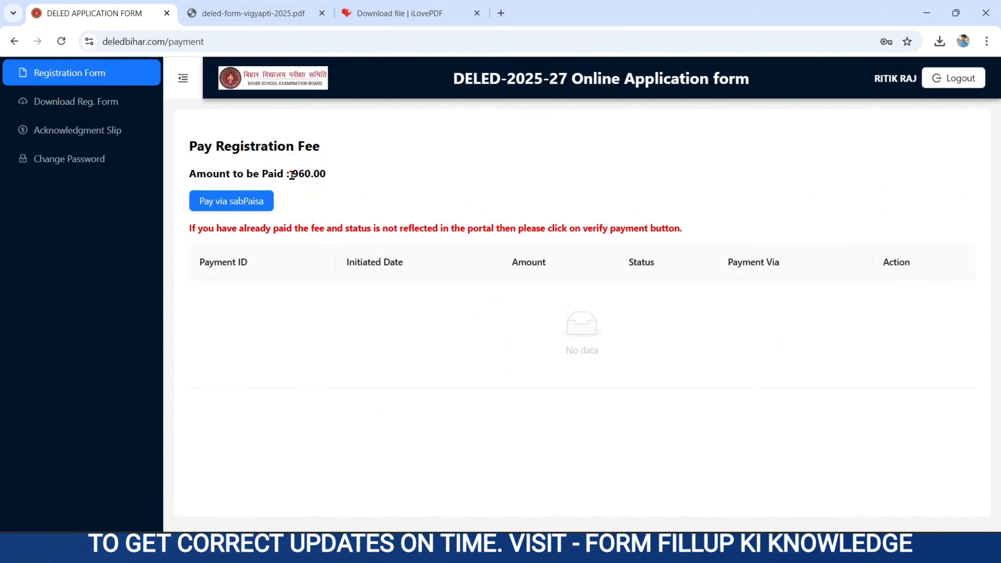
left_click_drag(291, 175, 326, 185)
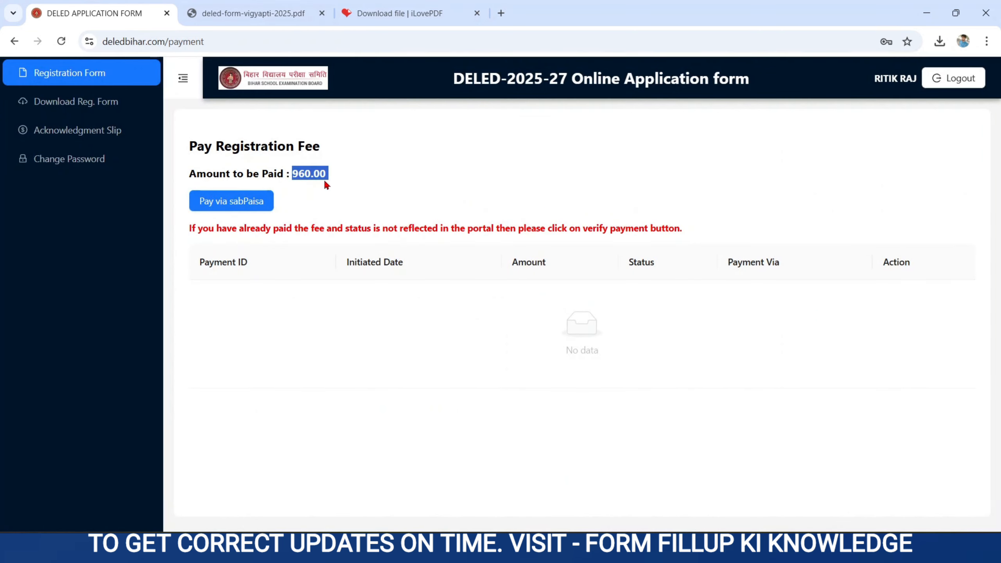
left_click(226, 208)
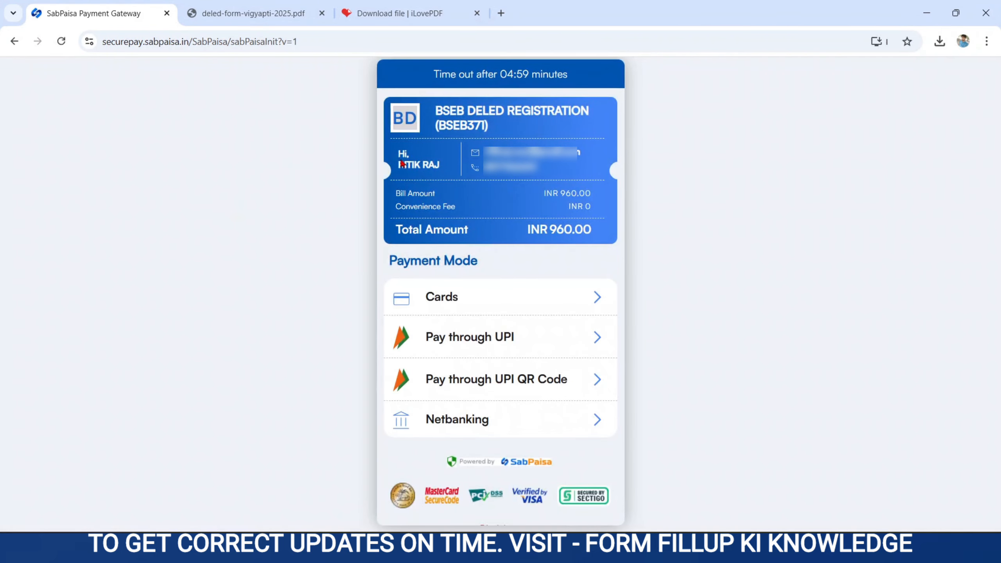
- Select Pay through UPI QR Code and generate the QR code for INR 973.00
left_click_drag(484, 151, 530, 176)
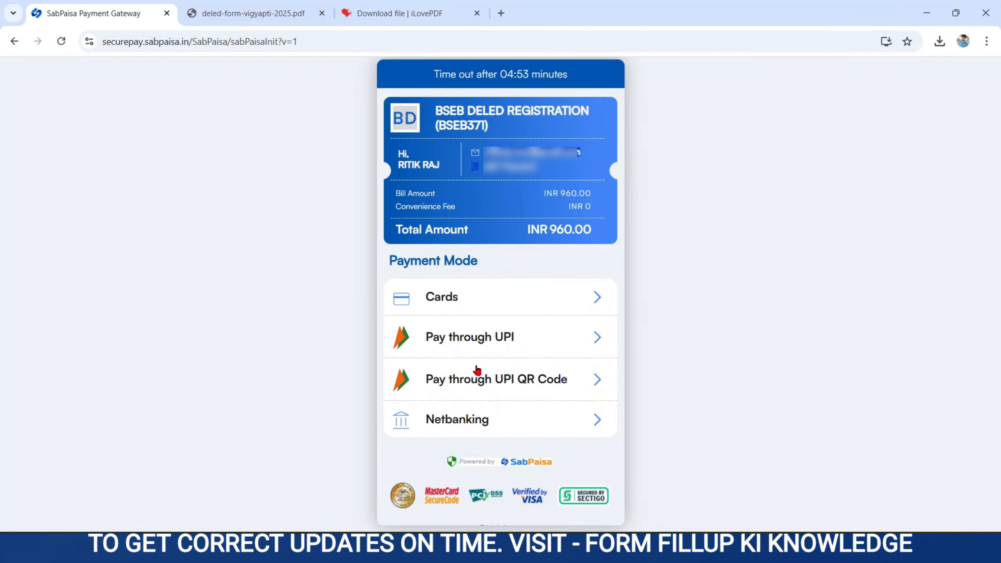
left_click(505, 383)
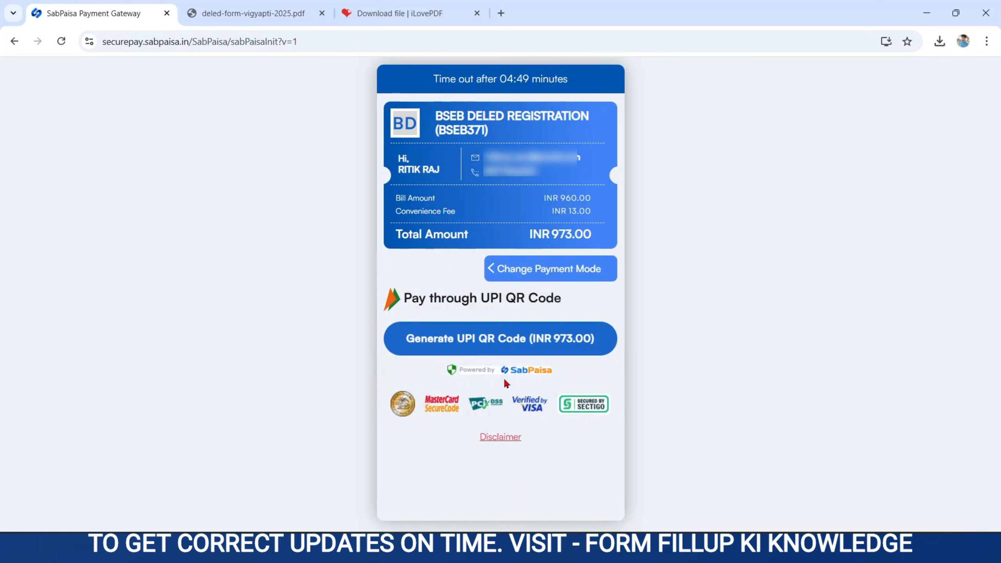
left_click(471, 344)
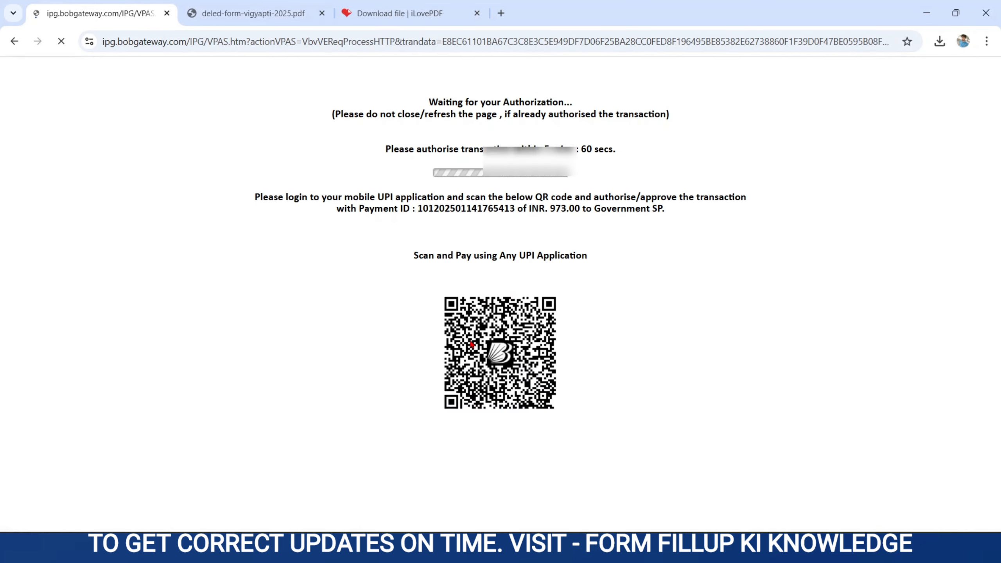